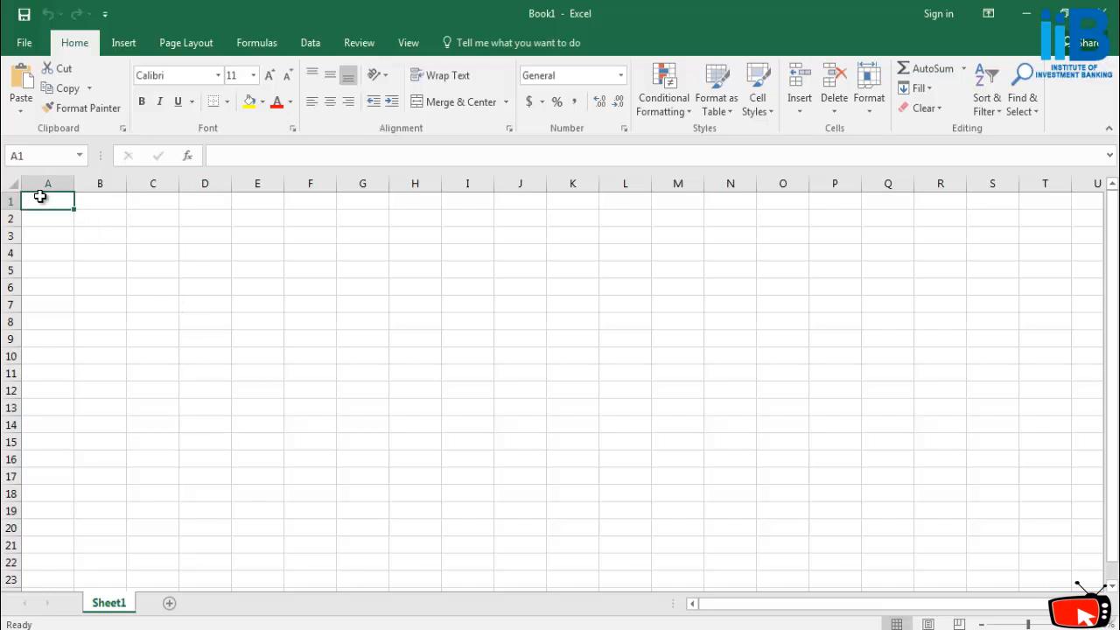
- Enter 10, 20, 30, 40, 90, 60, 10, 20, 30, 40, 60, 90 and 100 down cells A1 to A13
type("10")
key("Return")
type("20")
key("Return")
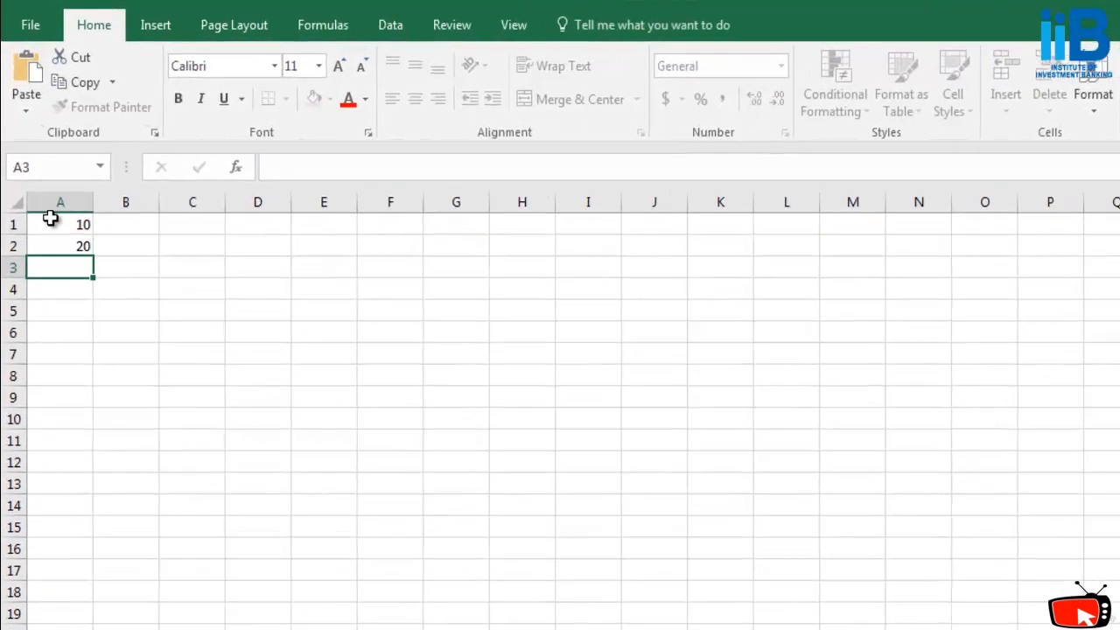
type("30")
key("Return")
type("40")
key("Return")
type("9")
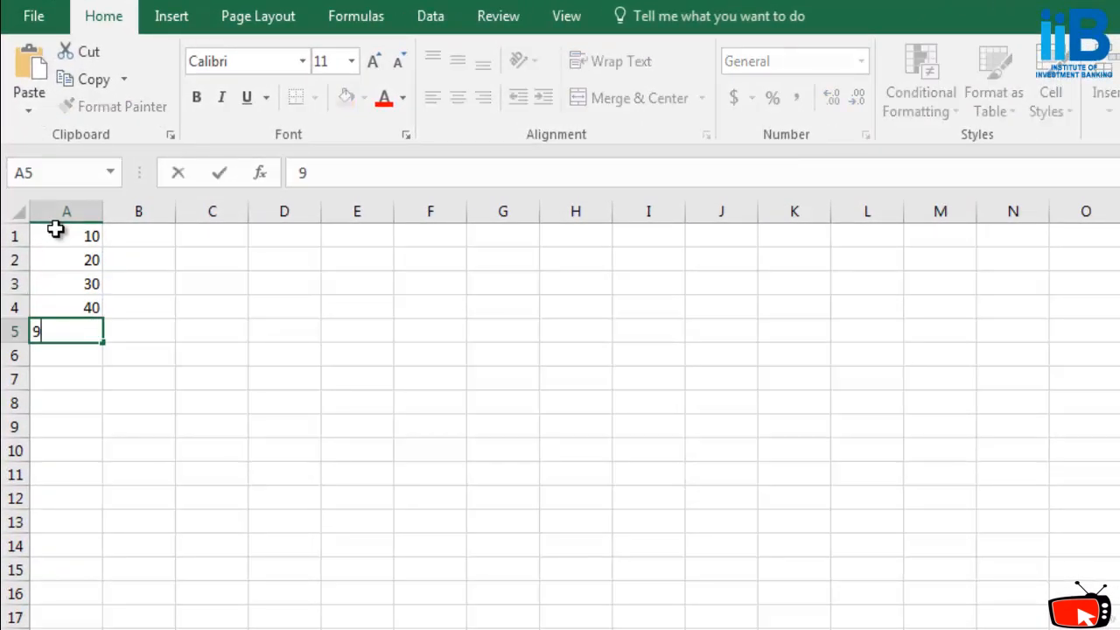
type("0")
key("Return")
type("60")
key("Return")
type("10")
key("Return")
type("20")
key("Return")
type("30")
key("Return")
type("40")
key("Return")
type("60")
key("Return")
type("90")
key("Return")
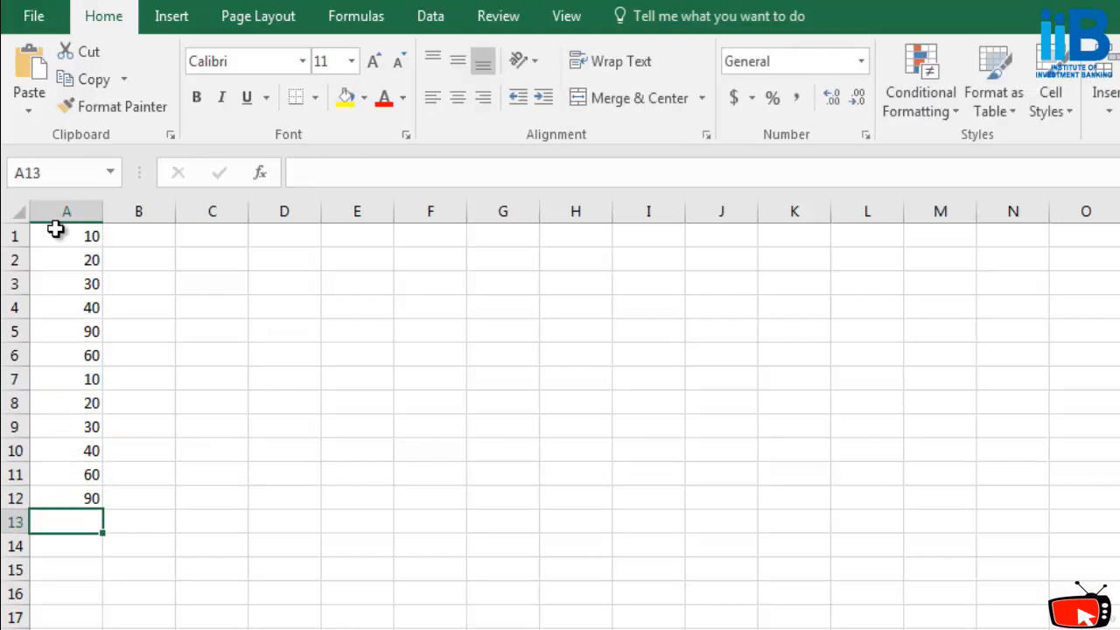
type("100")
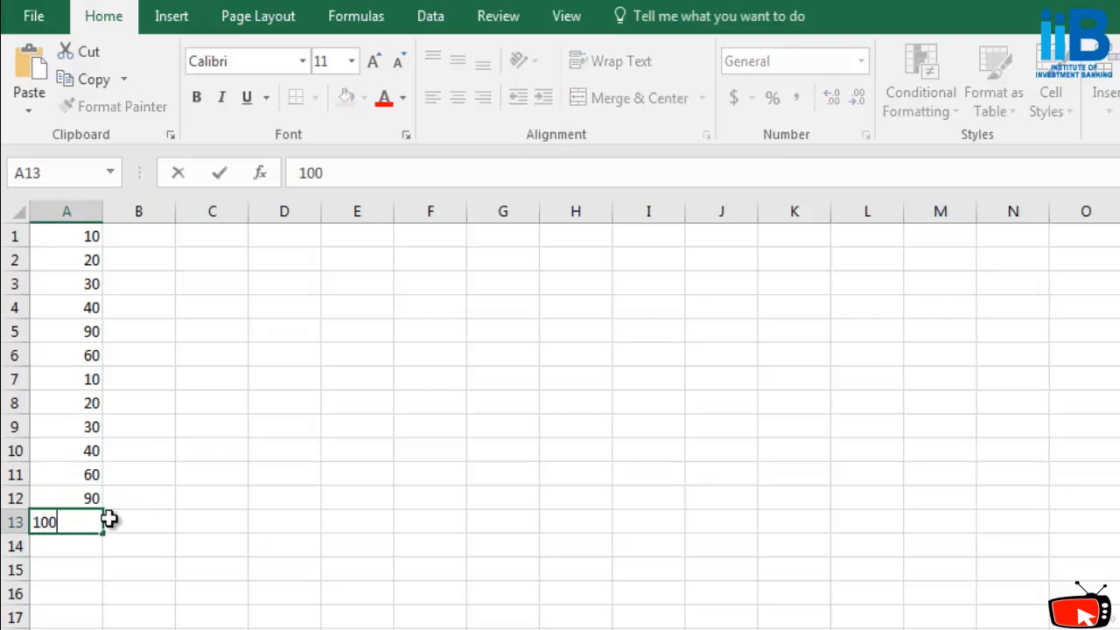
left_click(283, 468)
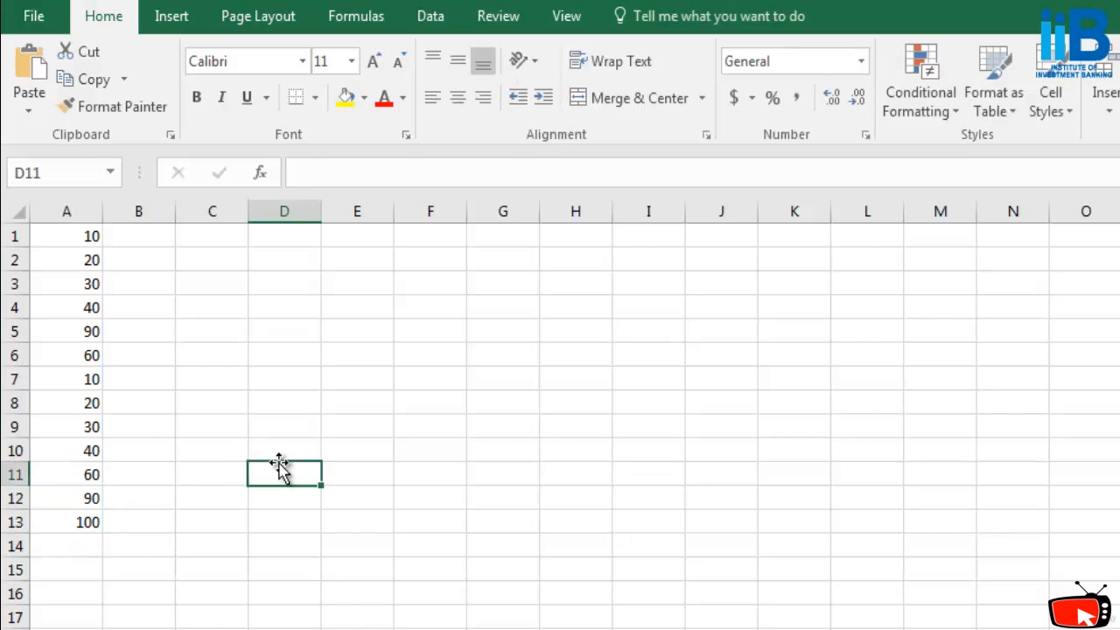
- Calculate the average of the numbers in B1 with the formula =AVERAGE(A1:A13)
left_click(126, 239)
type("=a")
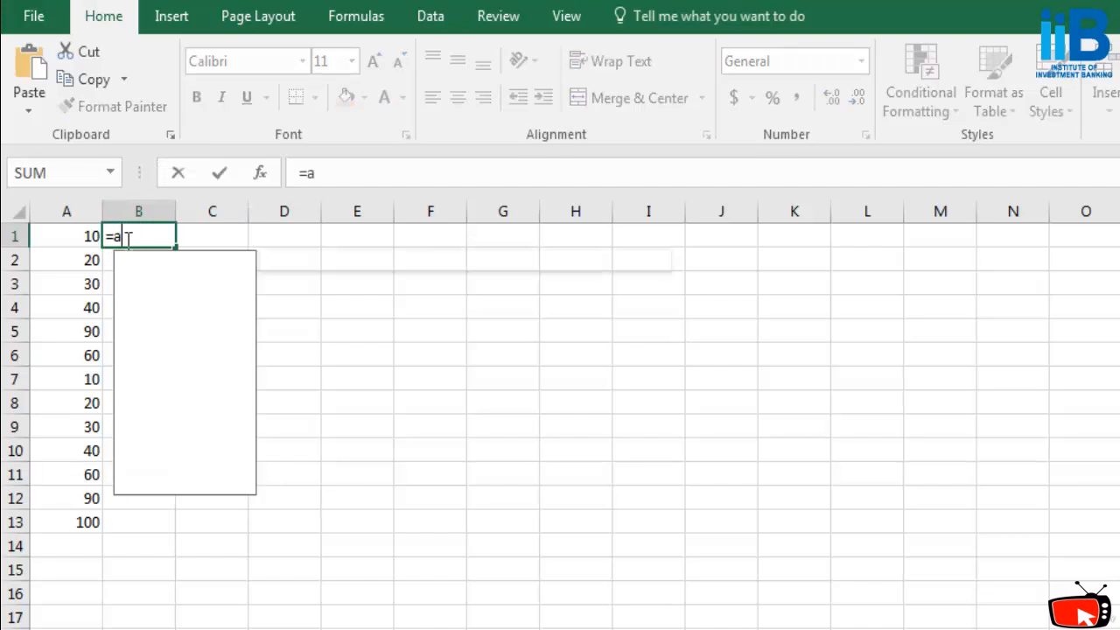
type("verage")
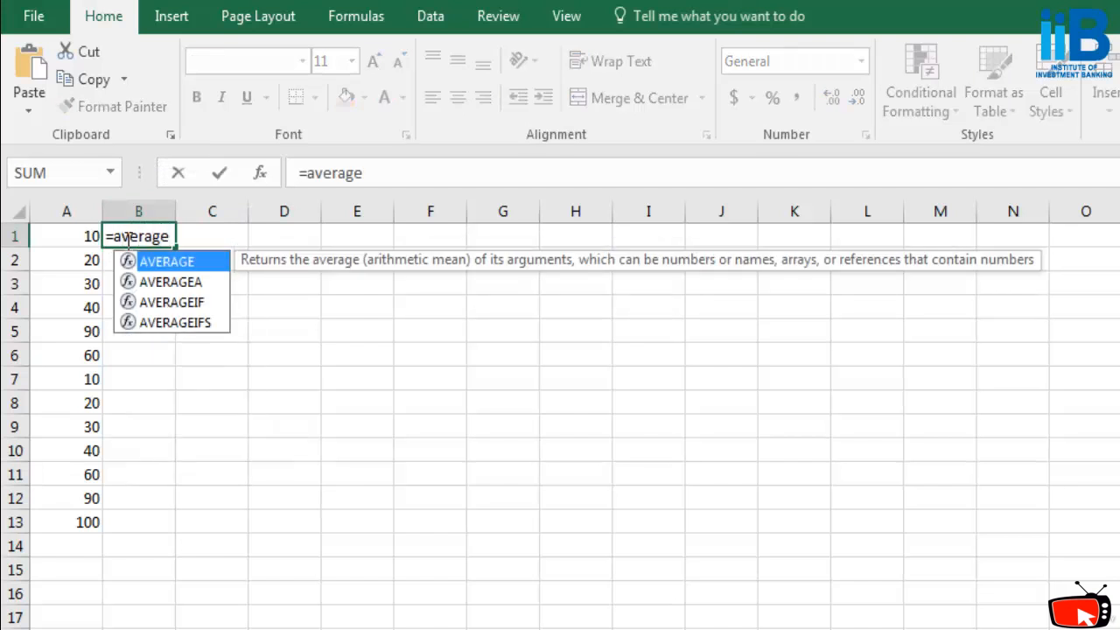
type("(A")
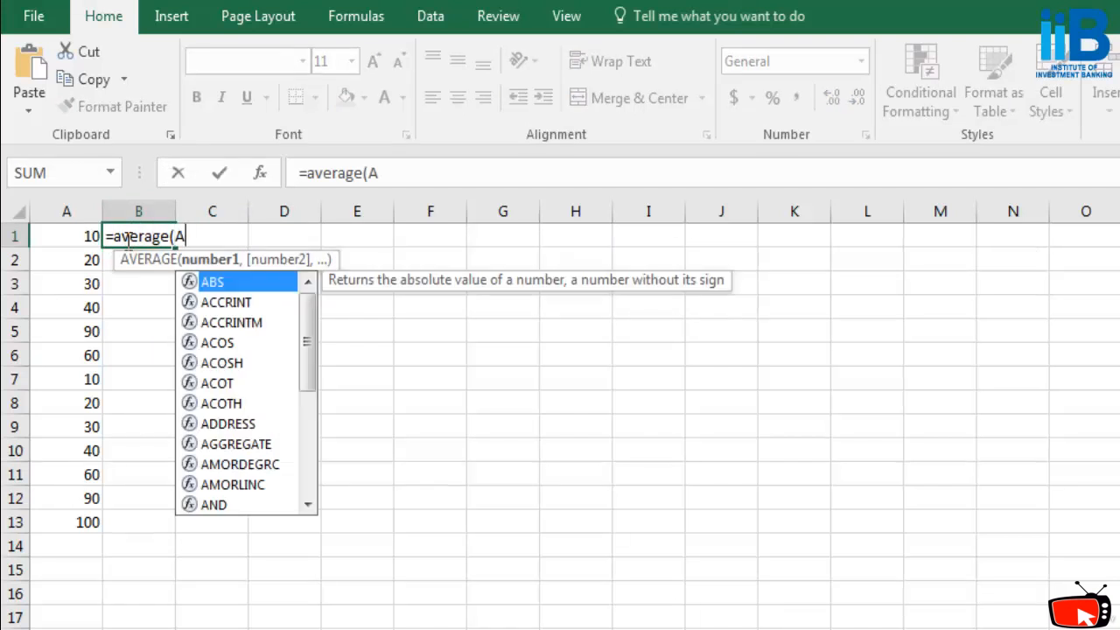
type("1:A")
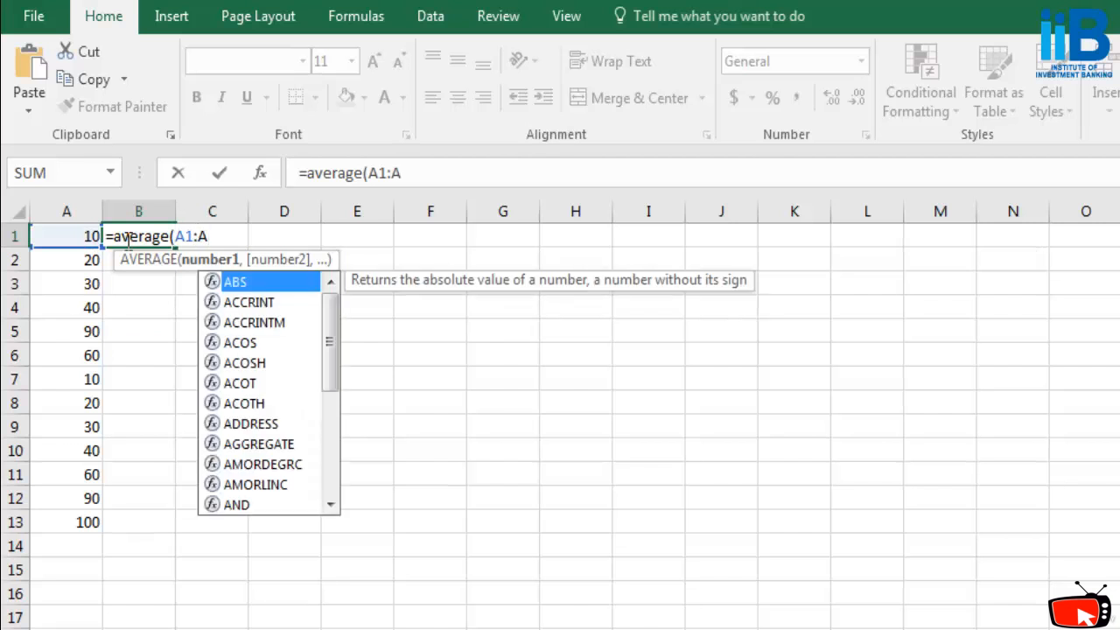
type("13)")
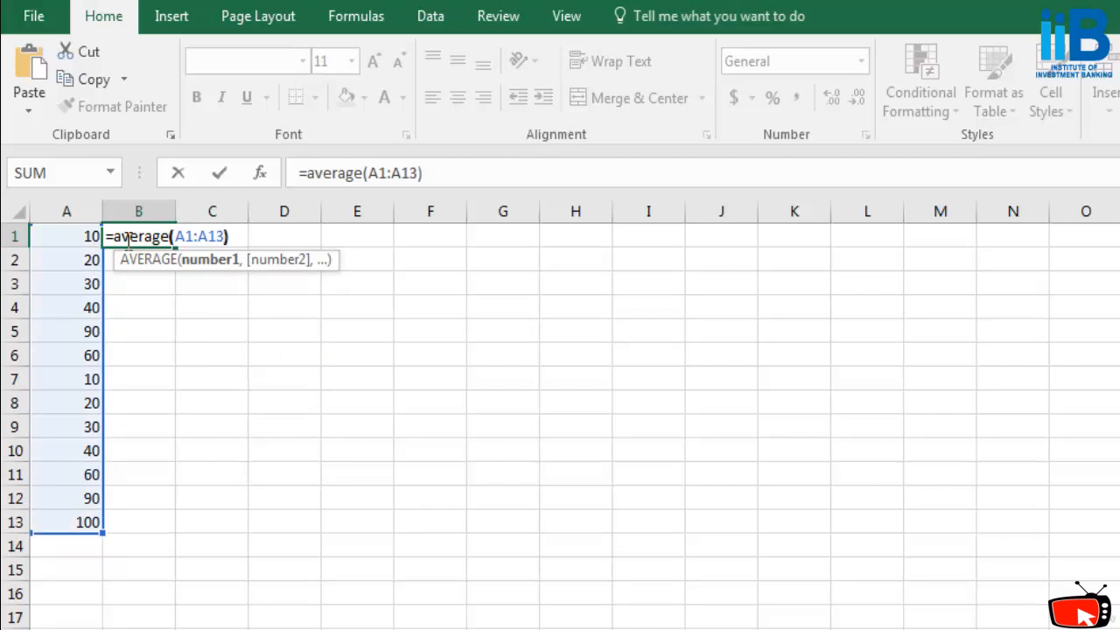
key("Return")
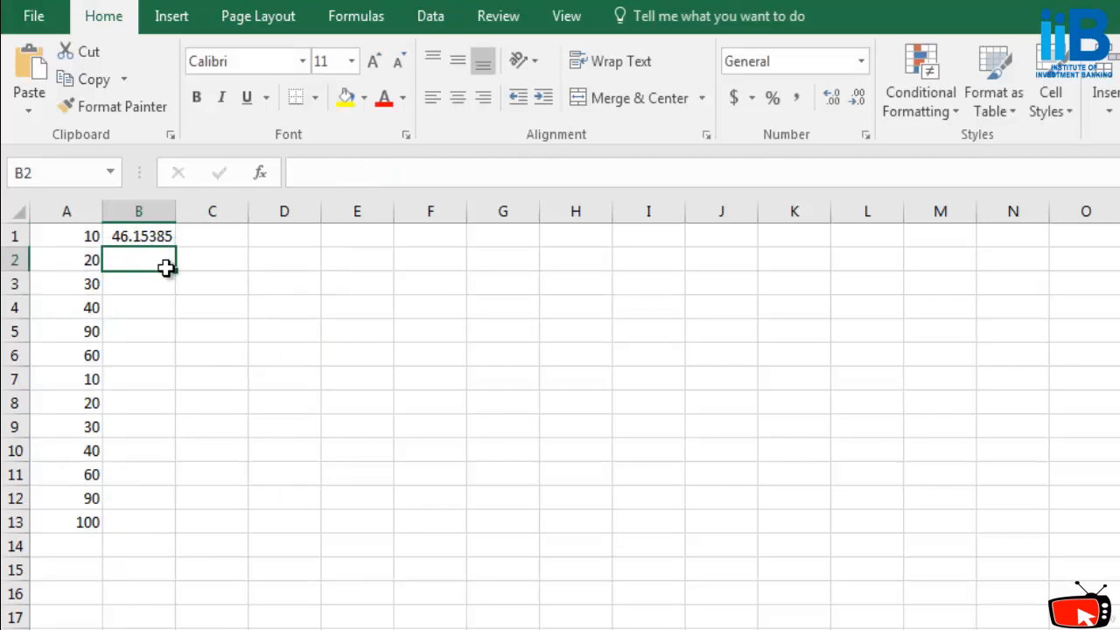
left_click(153, 240)
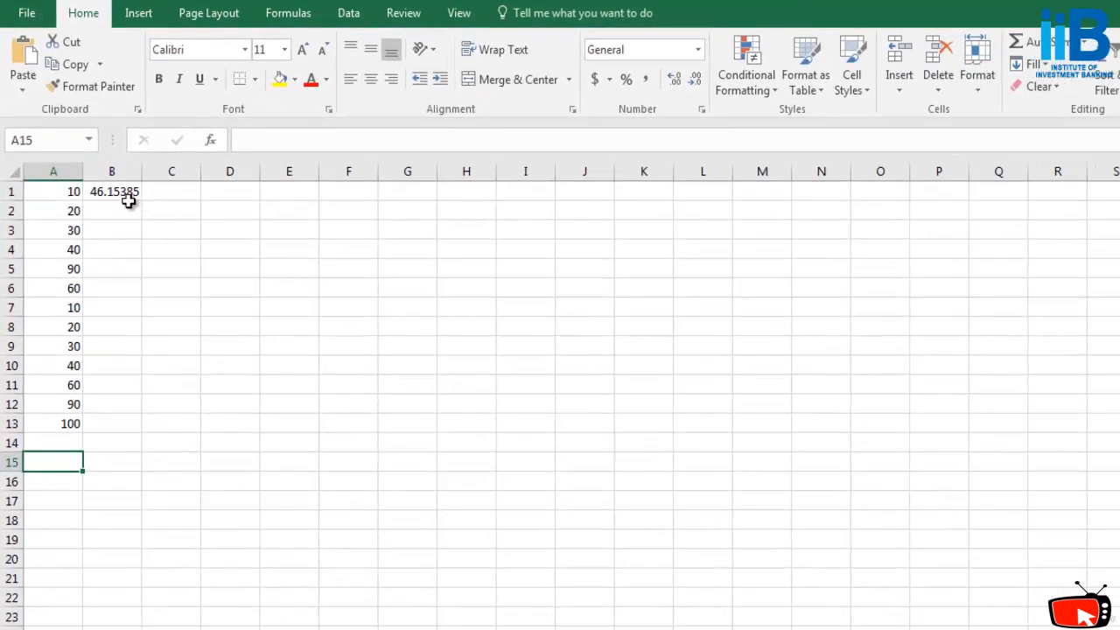
left_click(154, 250)
type("=me")
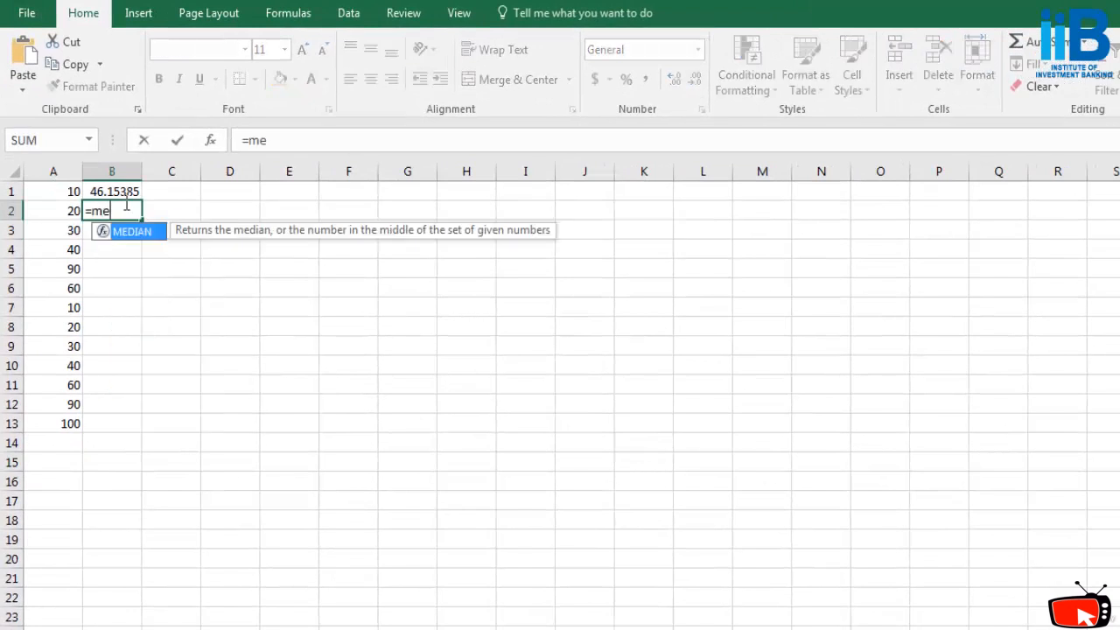
type("an")
key("BackSpace")
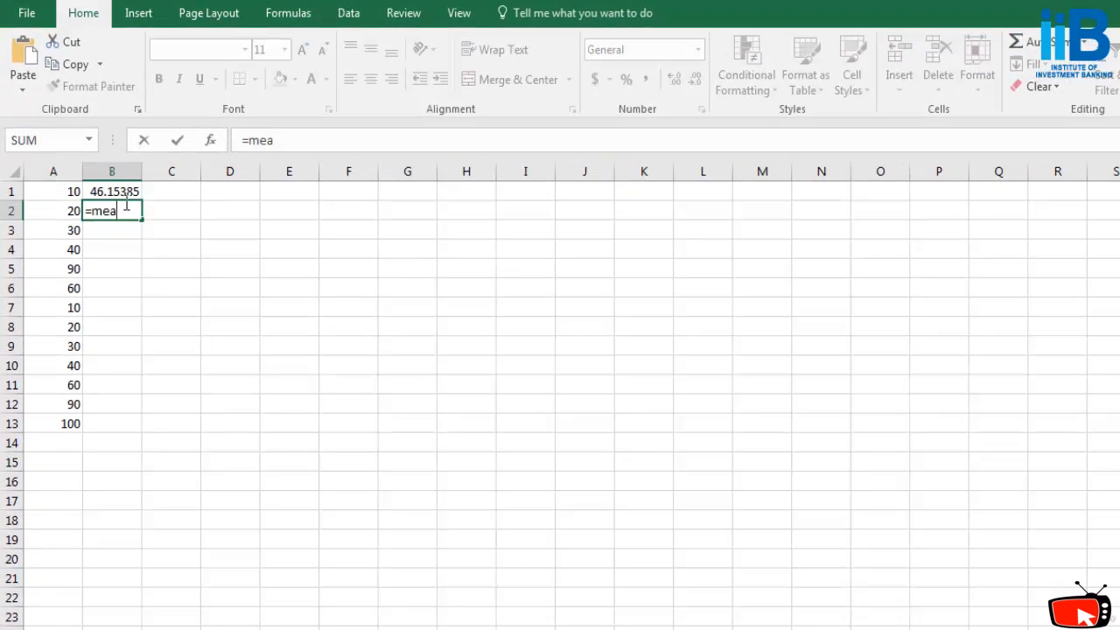
key("Escape")
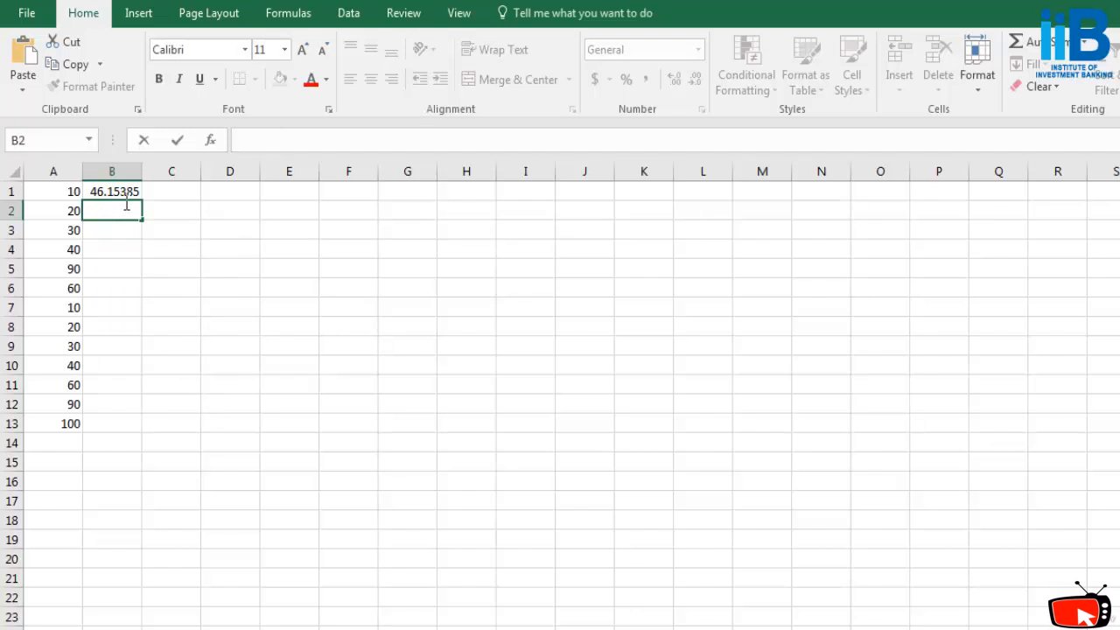
- Average the values other than 40 in B2 with =AVERAGEIF(A1:A13,"<>40") and check the excluded cells A4 and A10
type("=average")
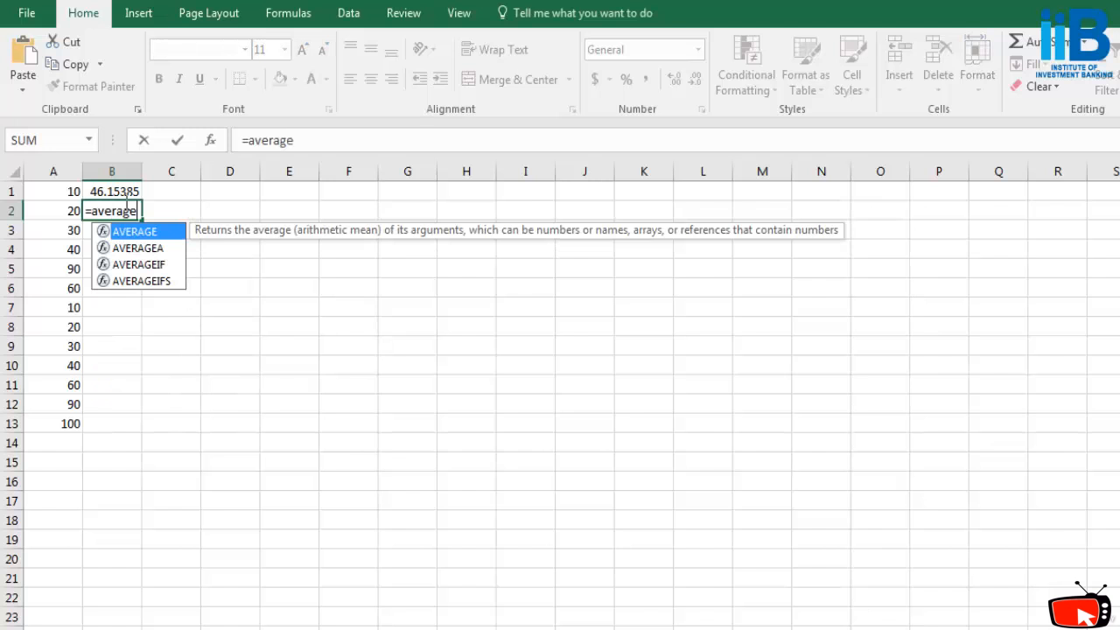
type("If")
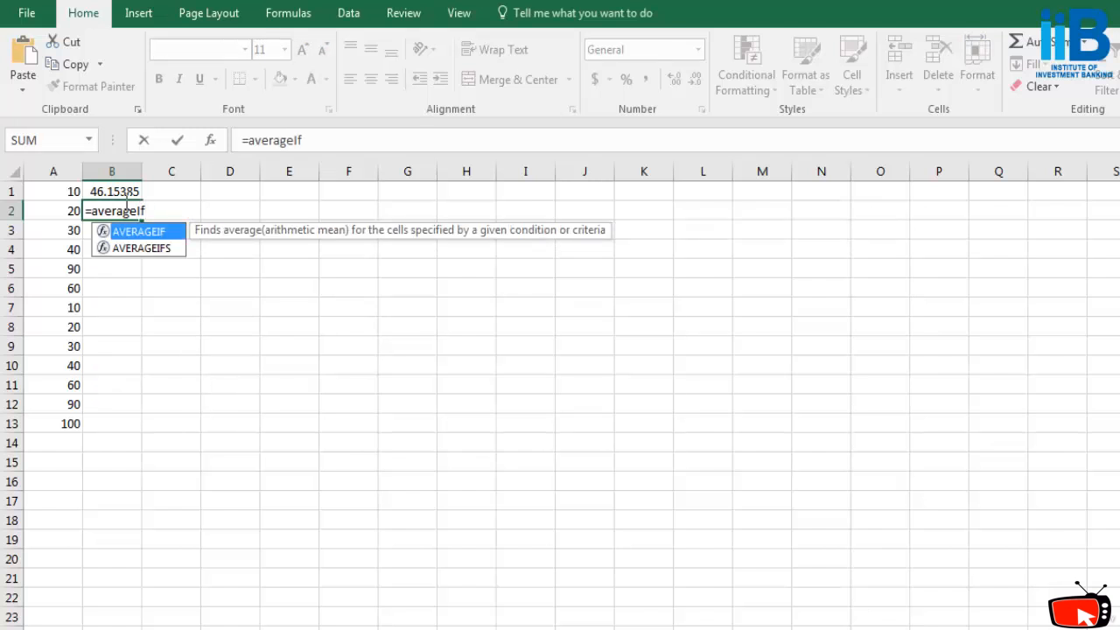
type("(")
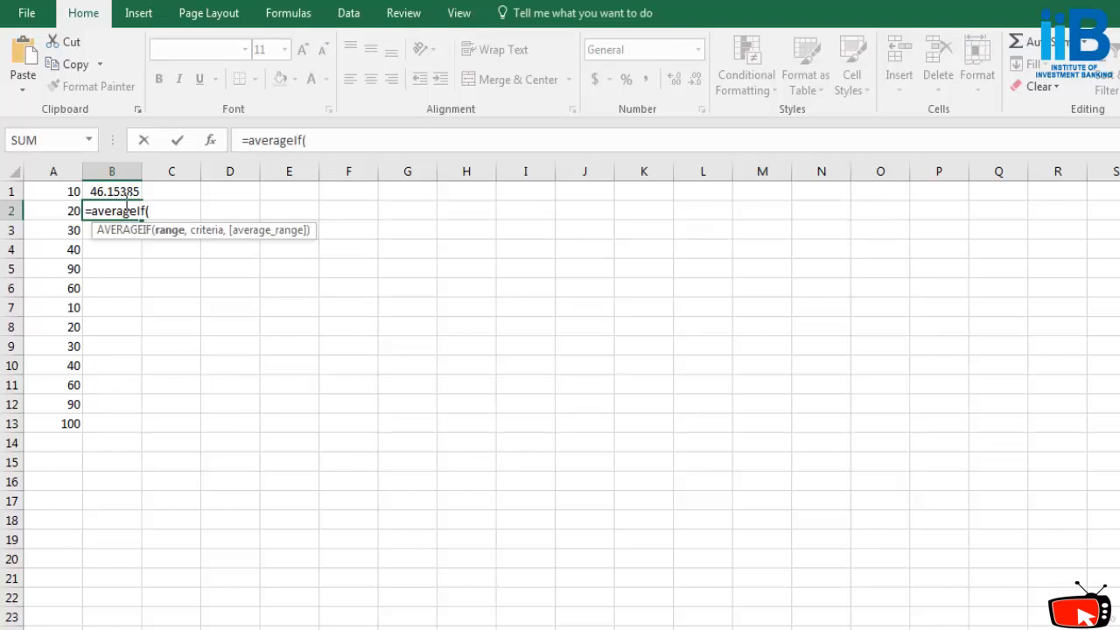
type("A1:A13,\")")
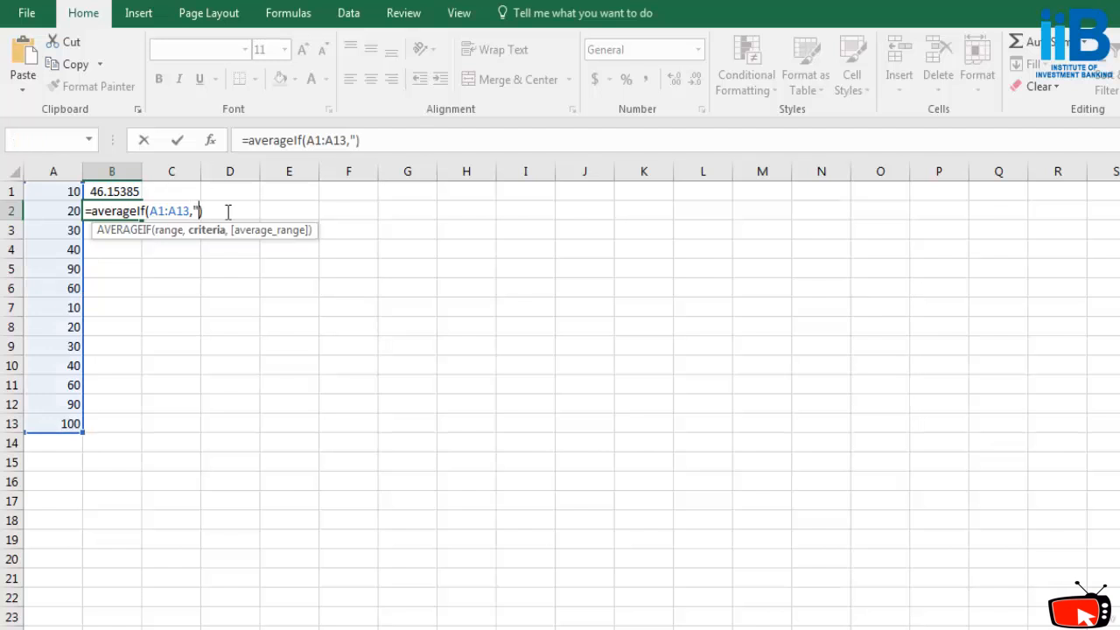
type("<>40\"")
key("Return")
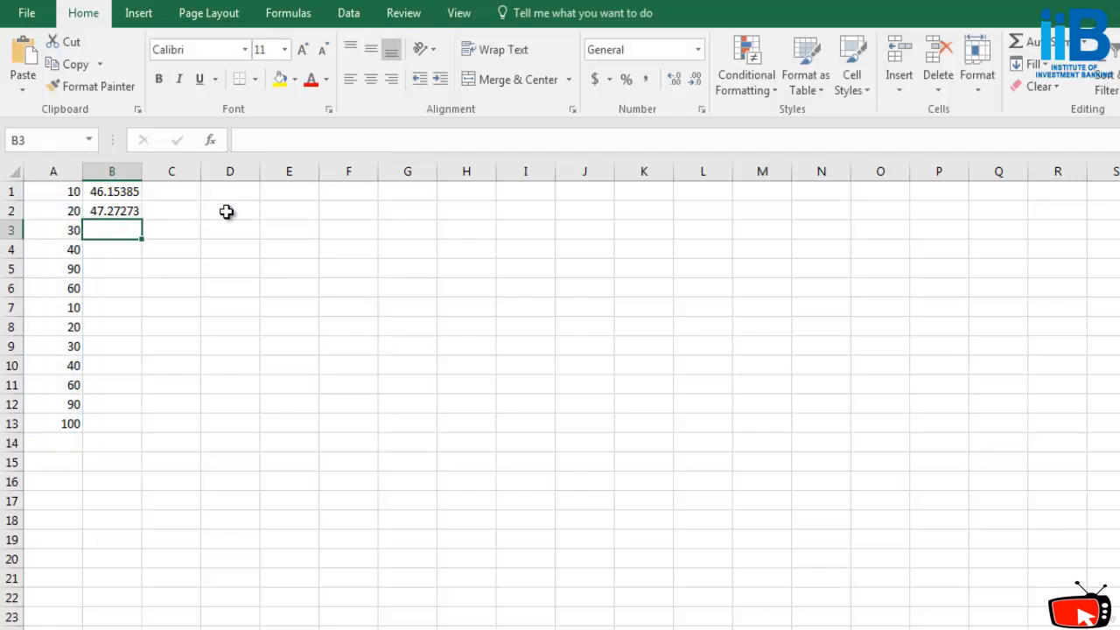
left_click(127, 212)
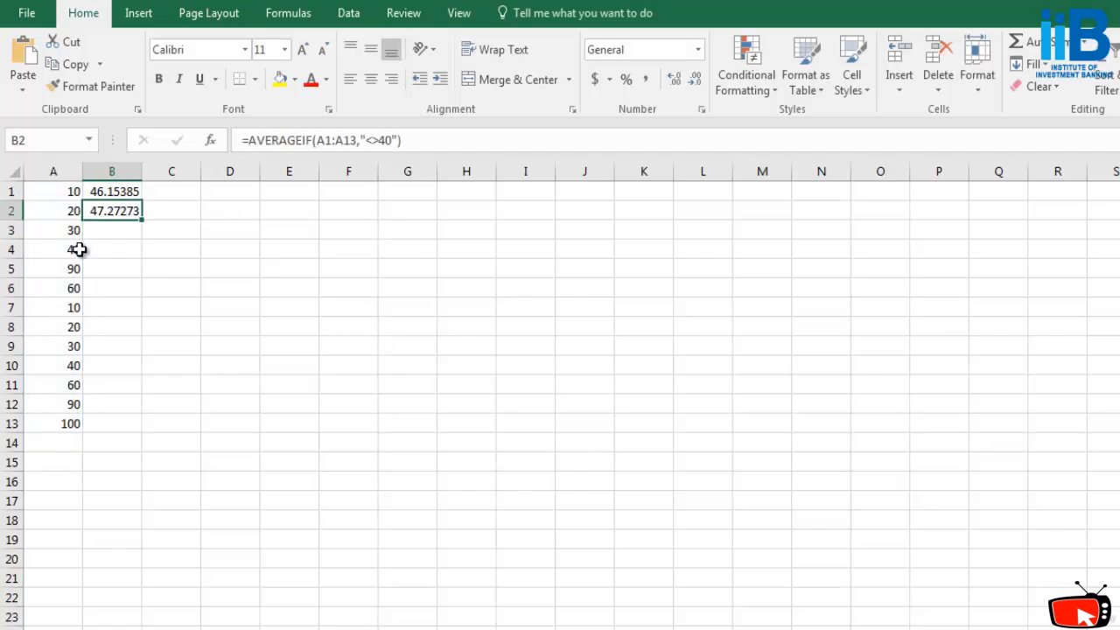
left_click(78, 250)
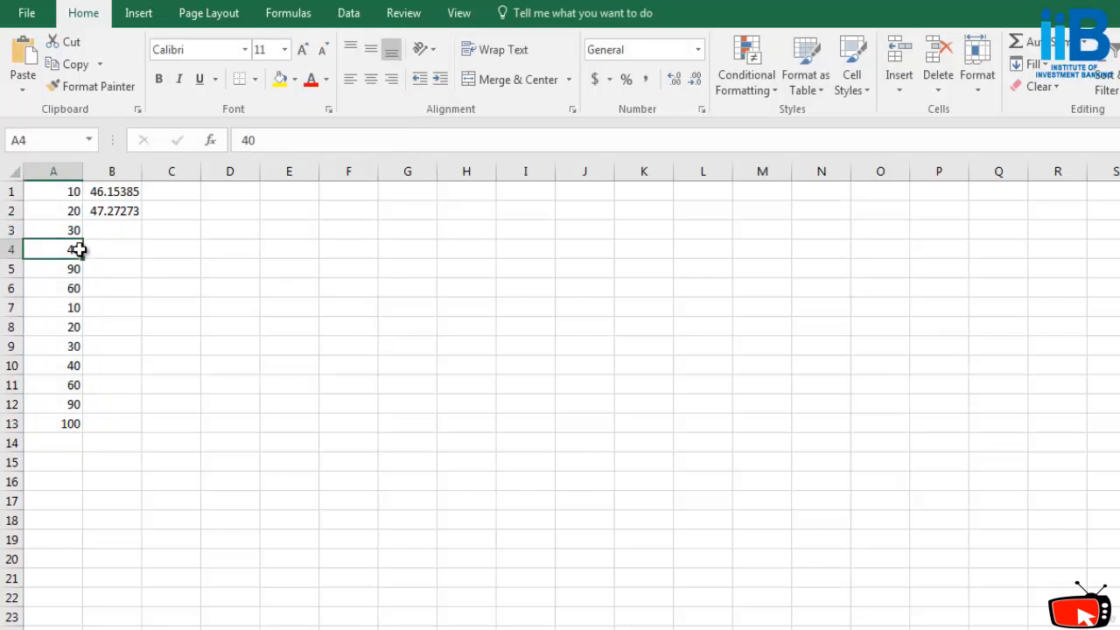
left_click(77, 365)
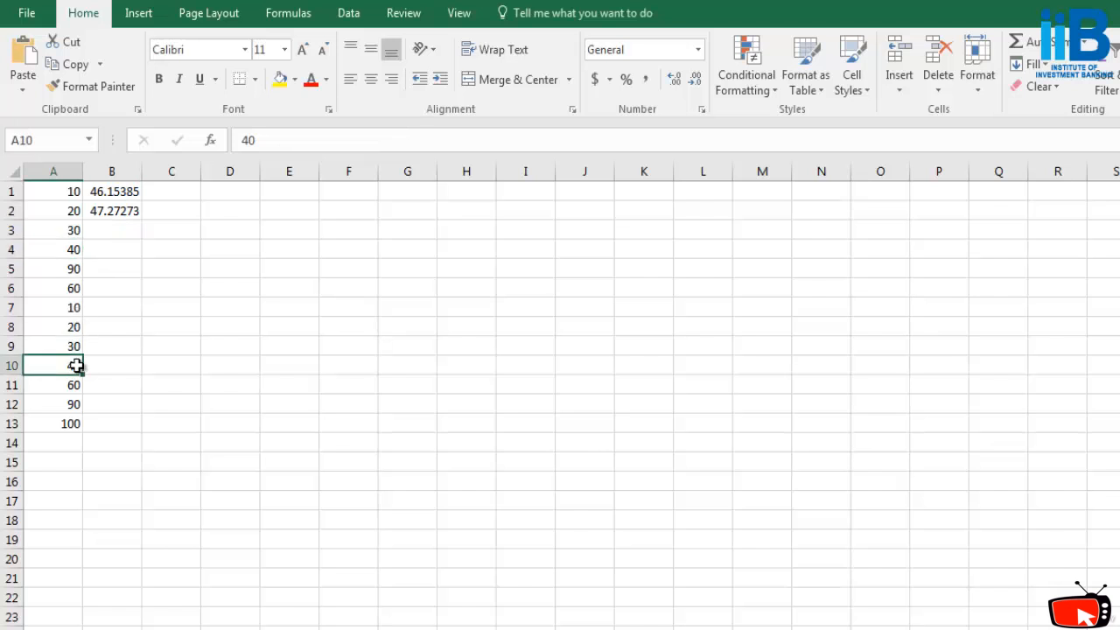
left_click(75, 252)
left_click(76, 365)
- Enter a COUNTIF formula in A15 over A1:A13 with the criterion "<>40, and accept the suggested typo correction
left_click(56, 462)
type("=co")
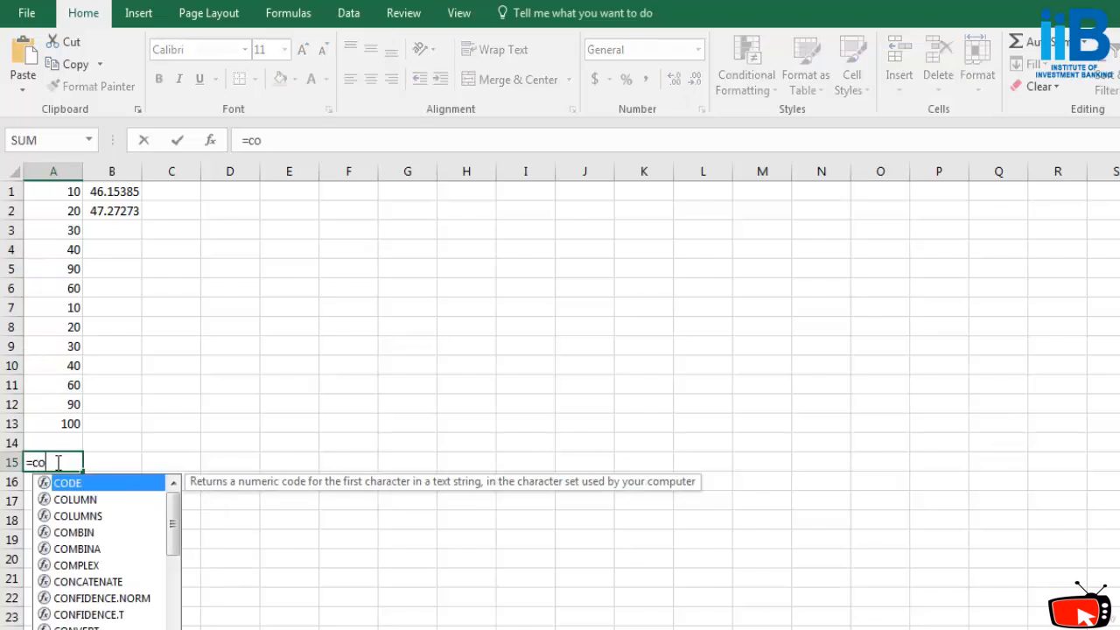
type("unt")
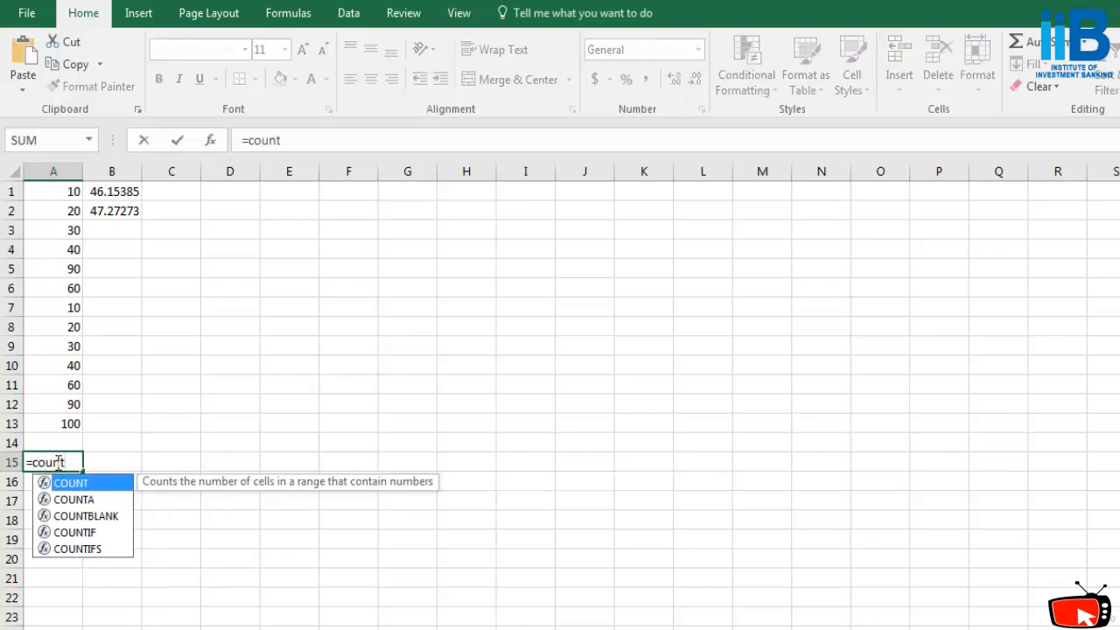
type("if(A")
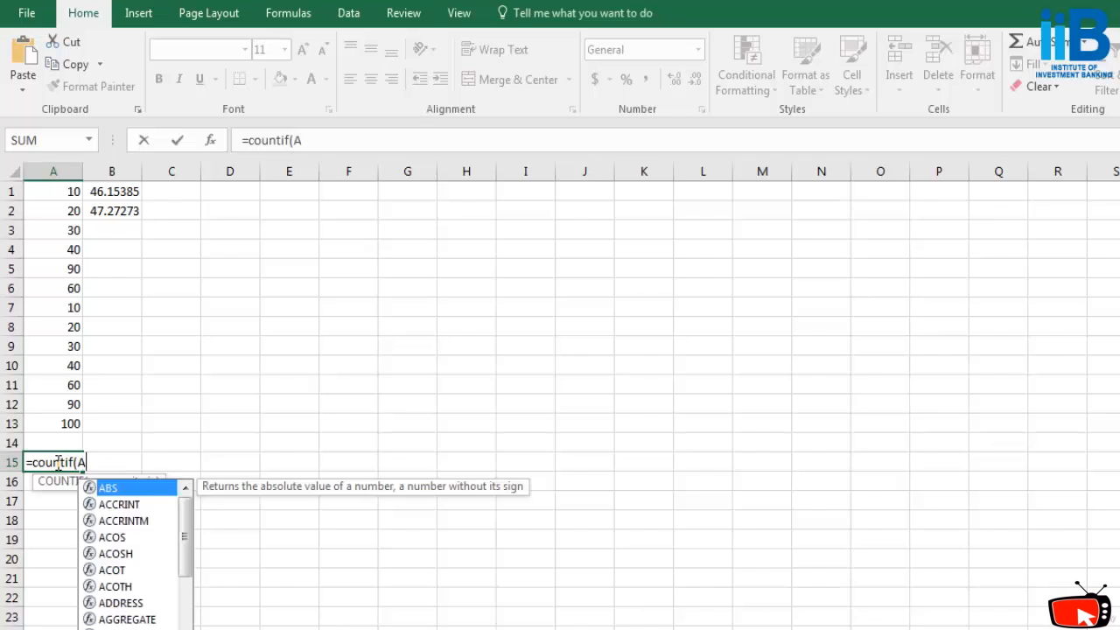
type("1:A13")
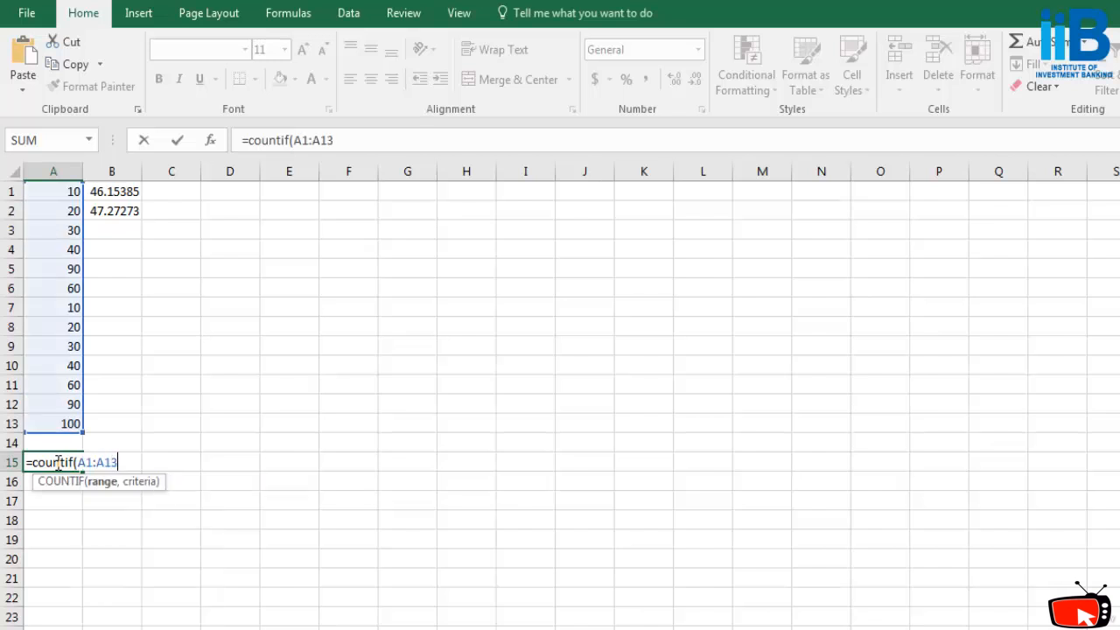
type(".")
key("BackSpace")
type(",\"<>")
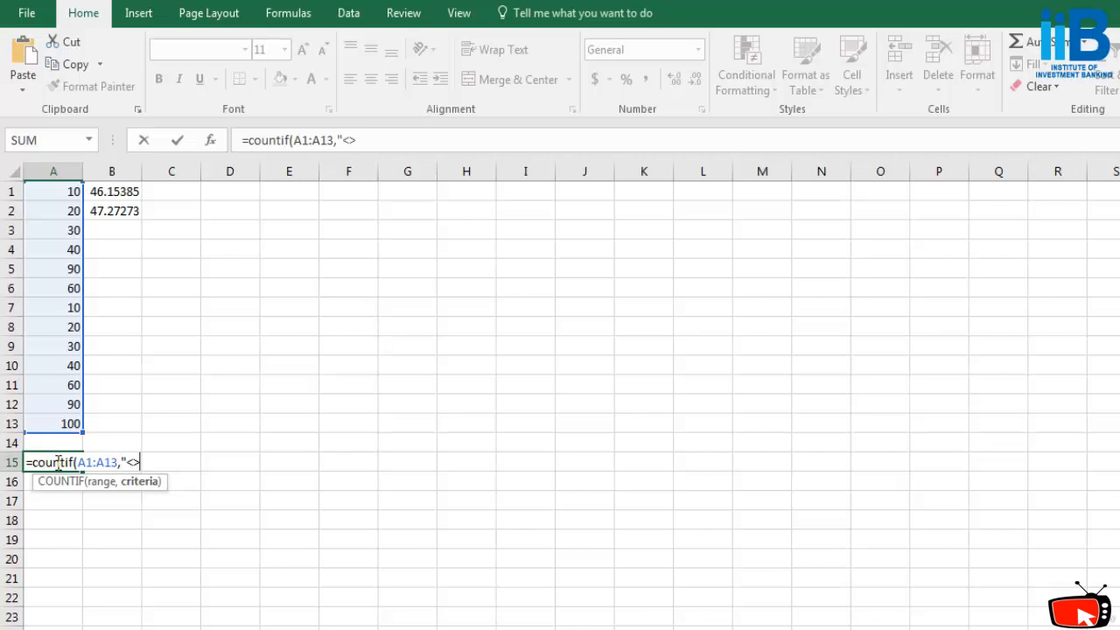
type("40)")
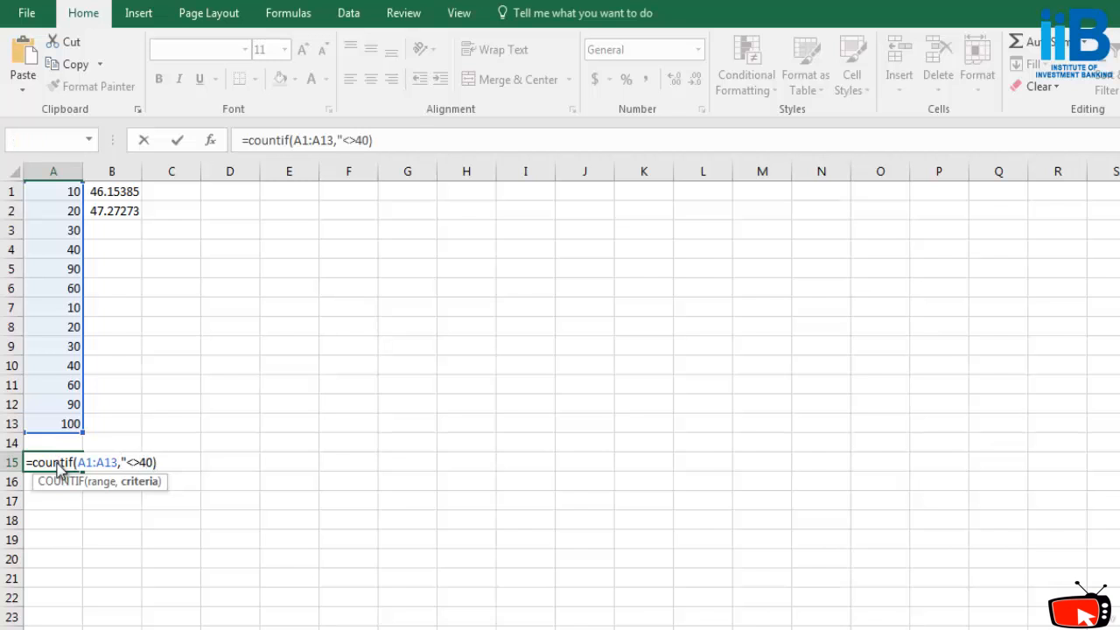
key("Return")
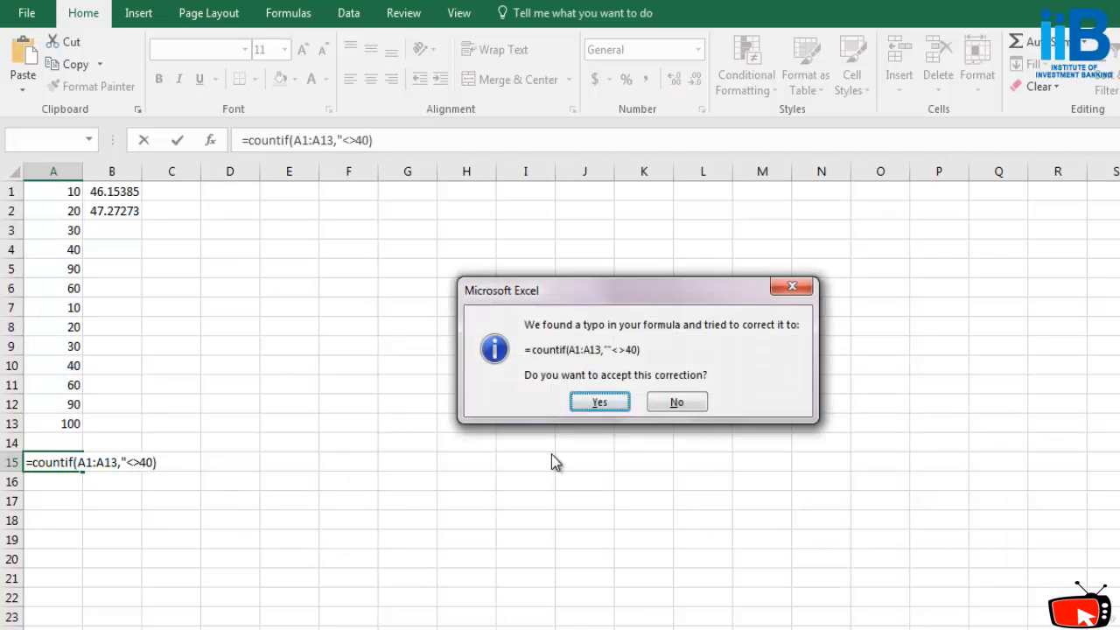
left_click(612, 405)
- Remove the extra quotation marks from the A15 formula so it reads =COUNTIF(A1:A13,"<>40")
left_click(68, 462)
left_click(376, 139)
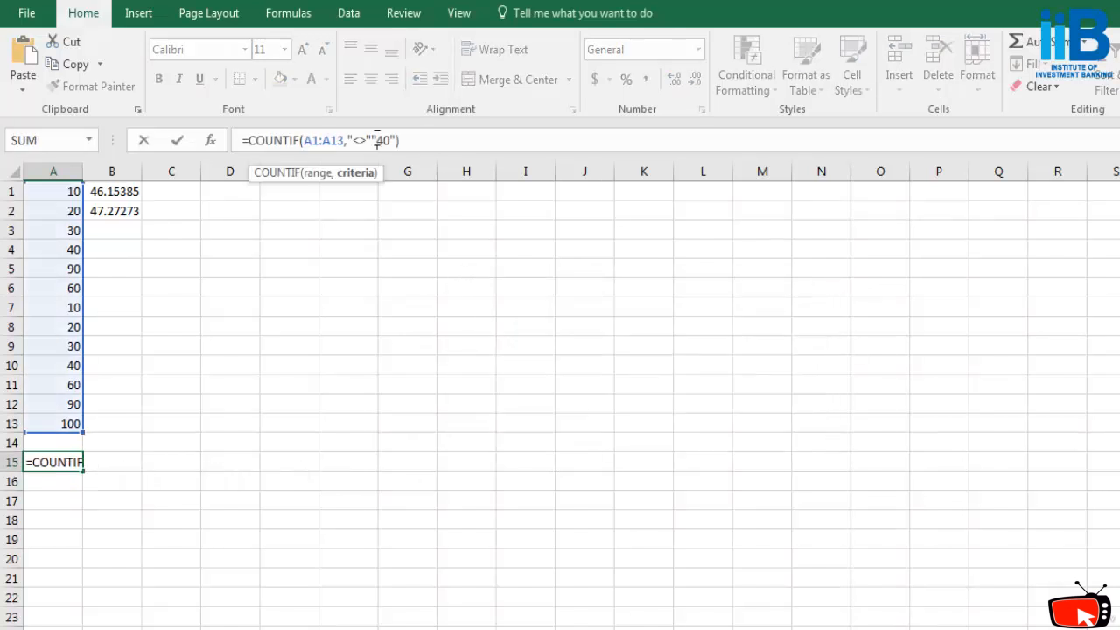
key("BackSpace")
key("BackSpace")
key("Return")
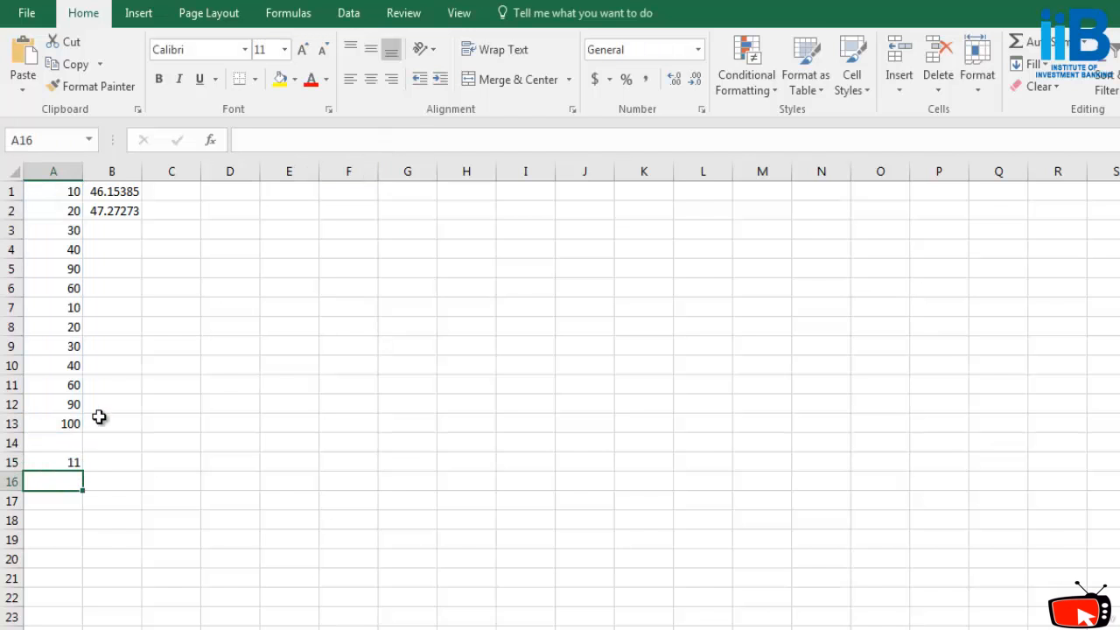
left_click(56, 463)
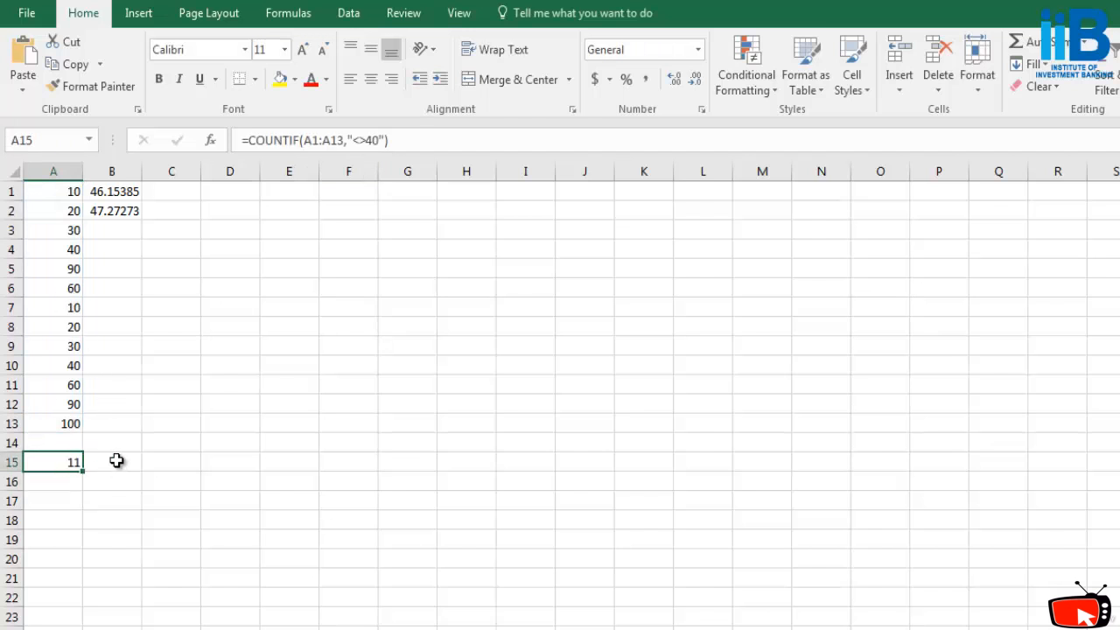
left_click(116, 461)
type("=sum(")
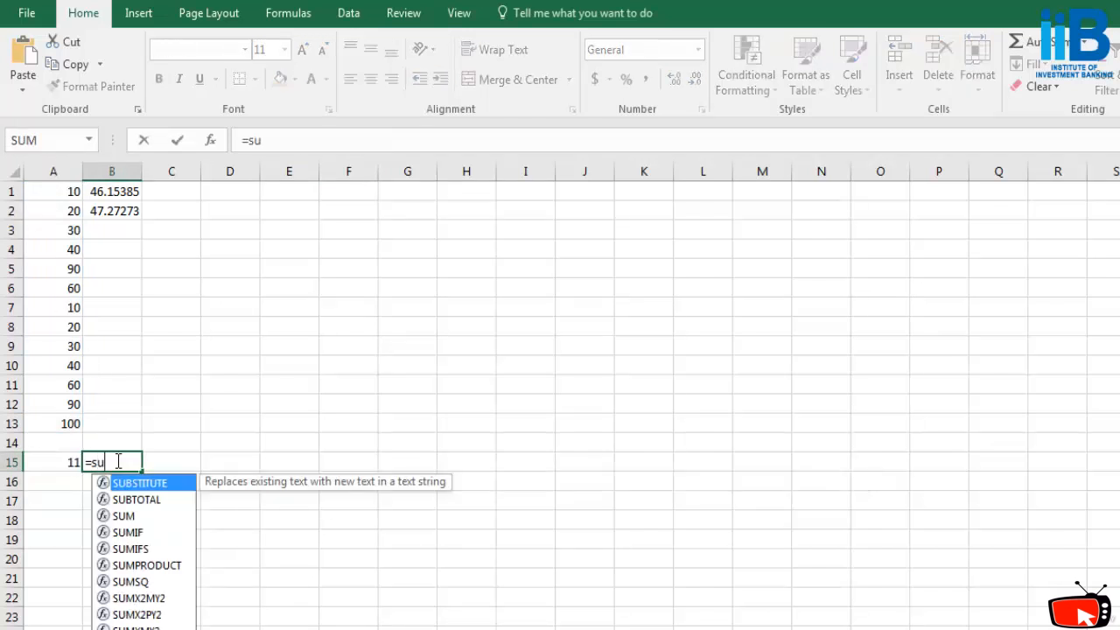
key("BackSpace")
key("BackSpace")
key("BackSpace")
key("BackSpace")
key("BackSpace")
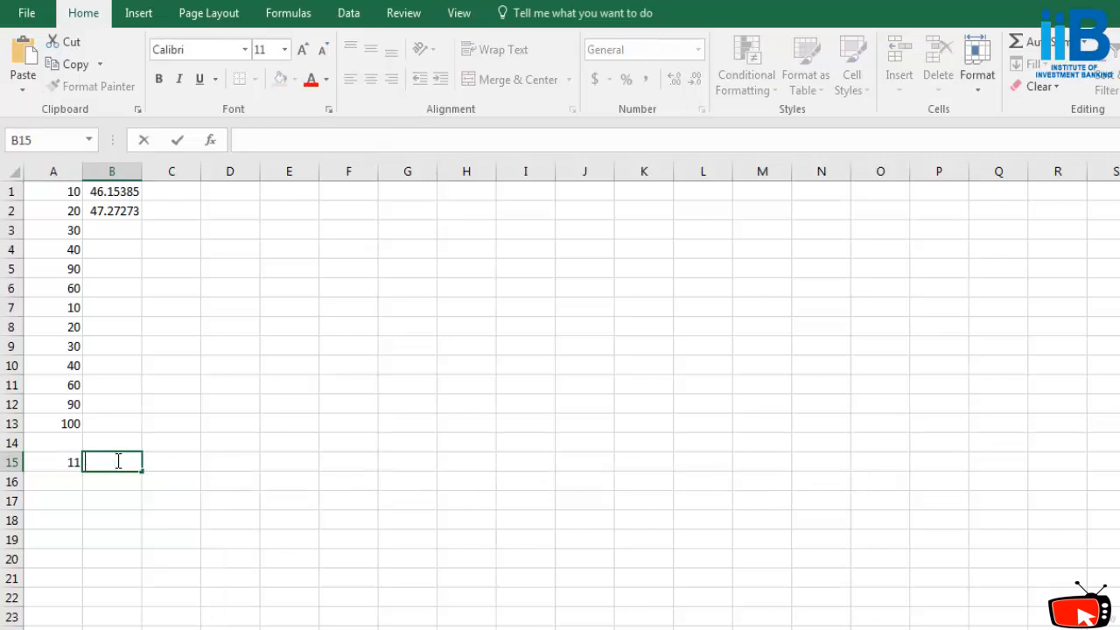
- Enter the formula =SUM(A1:A13,"<>40") in B15
type("=sum(A")
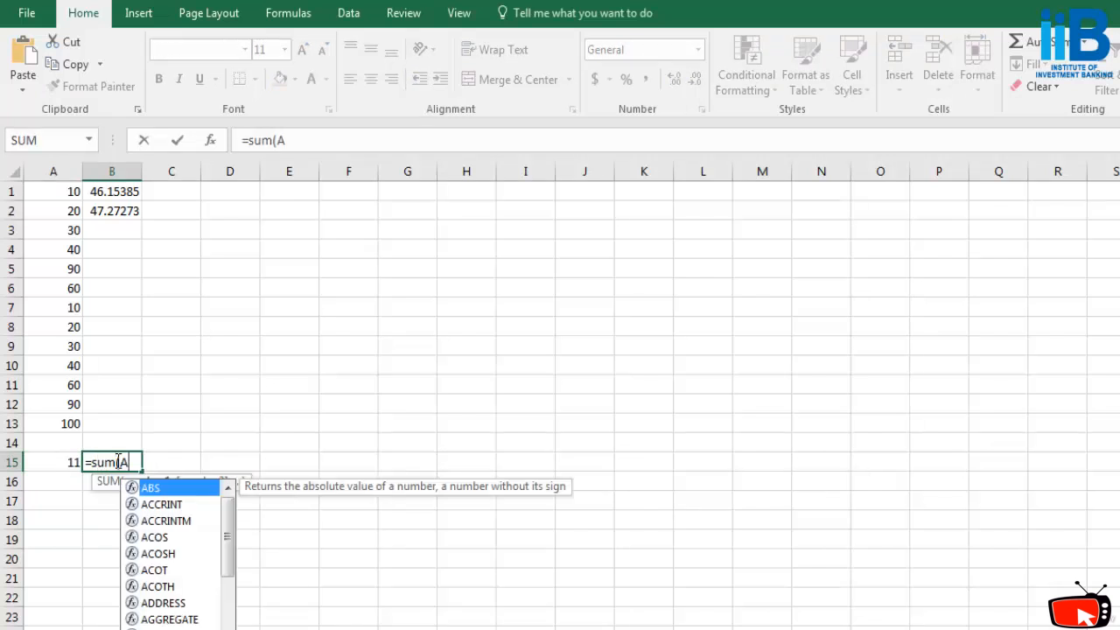
type("1:A13")
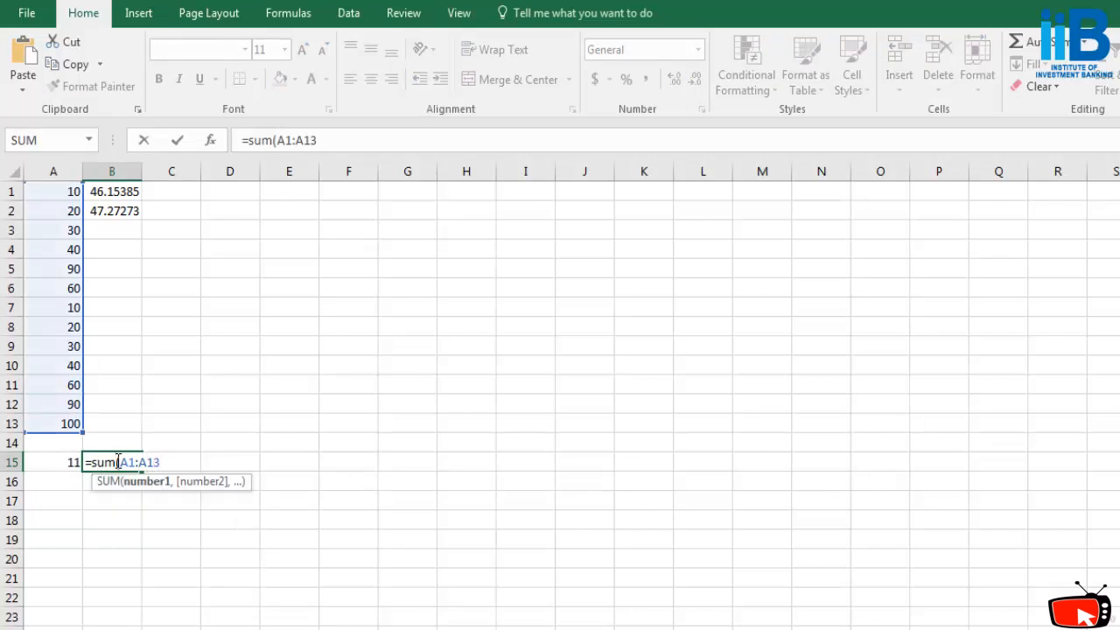
type(",\"<>40")
key("Return")
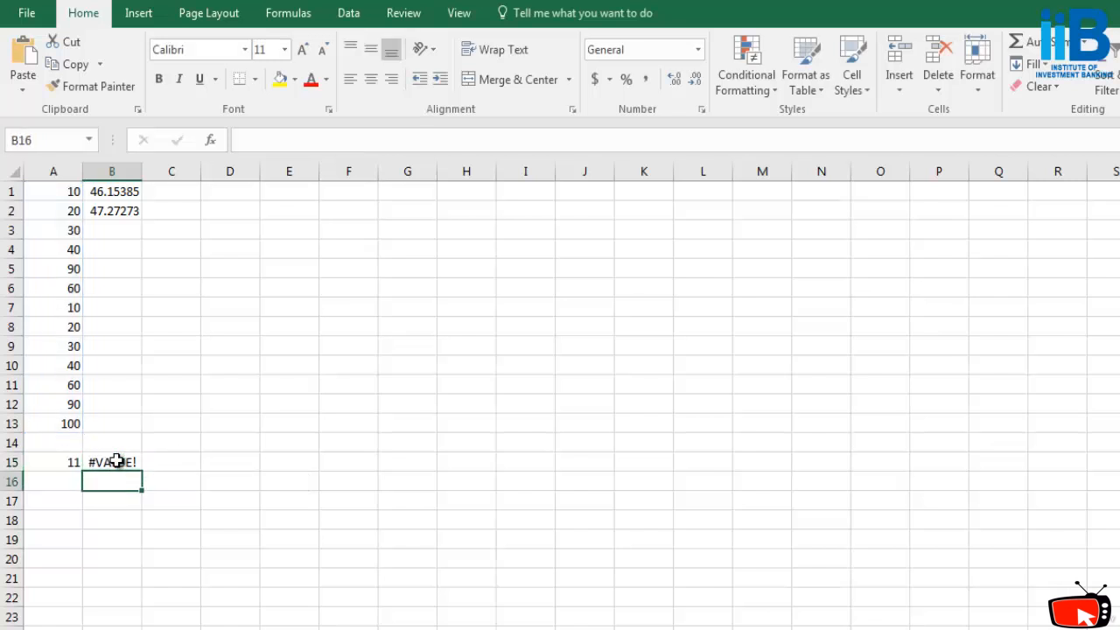
- Change the B15 formula to =SUMIF(A1:A13,"<>40") to total the values other than 40
left_click(117, 462)
left_click(273, 142)
type("IF")
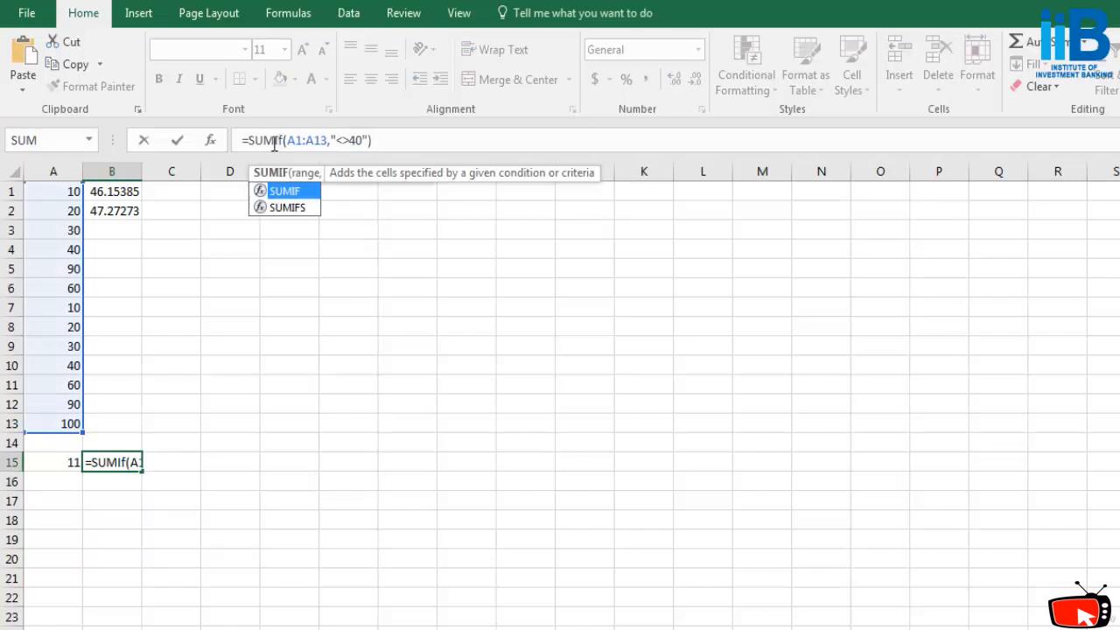
key("Return")
left_click(120, 464)
double_click(115, 478)
- Check the conditional average by calculating =520/11 in C2, and clear that cell again
left_click(100, 234)
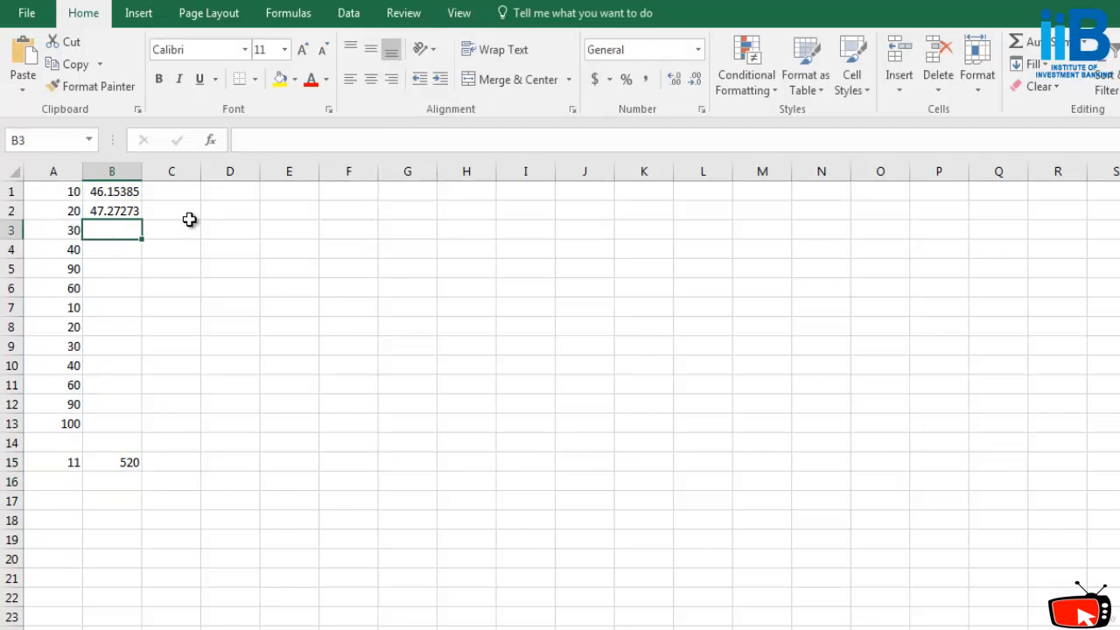
left_click(181, 216)
type("=520/11")
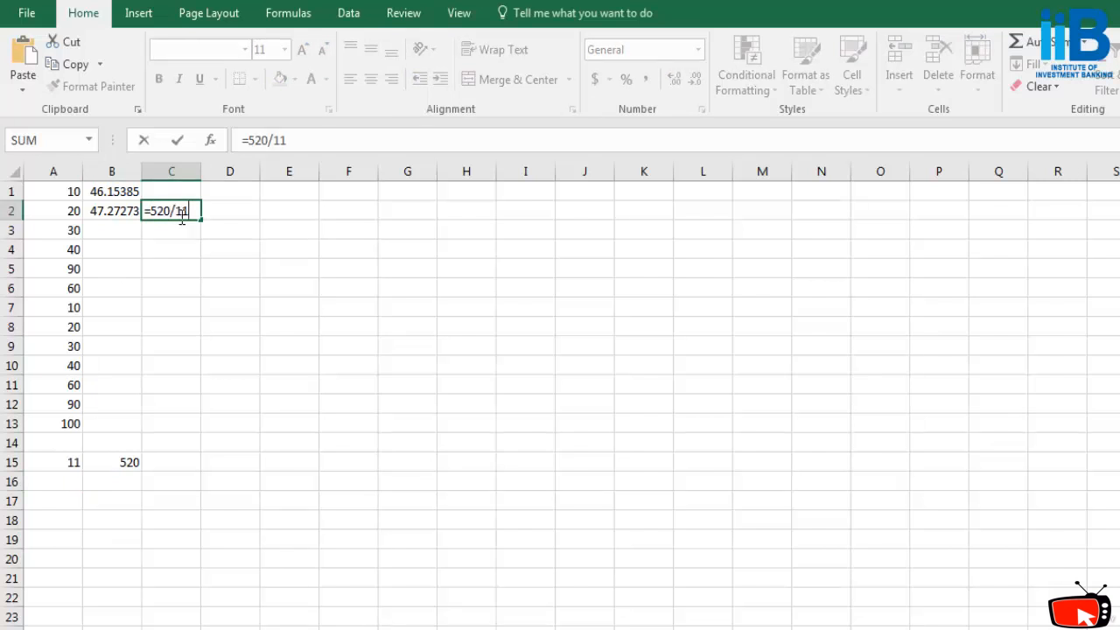
key("Return")
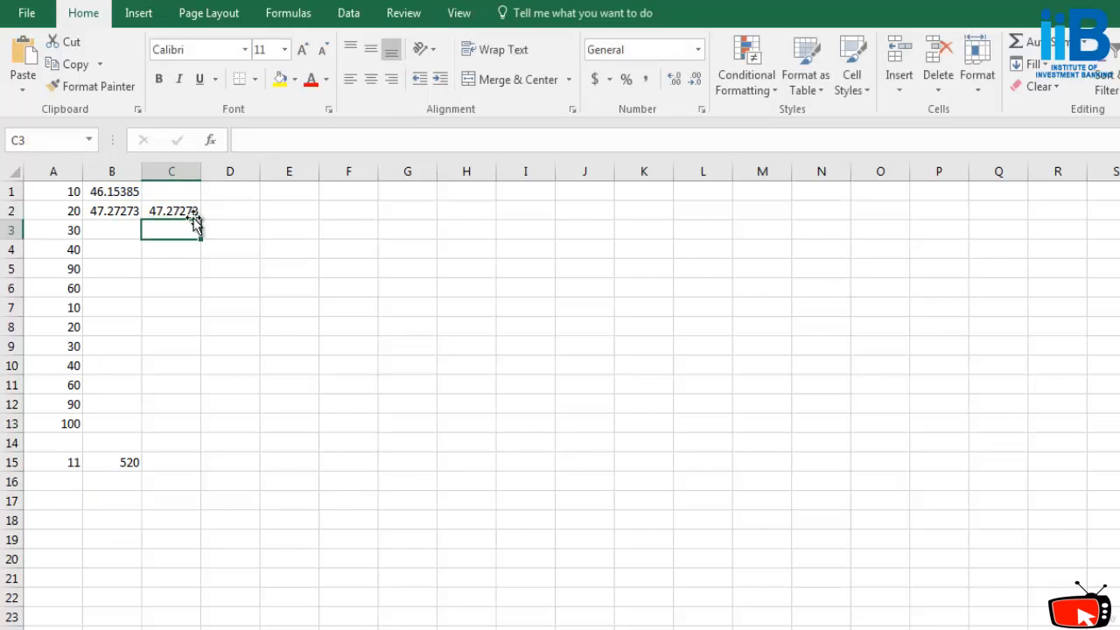
left_click(188, 213)
left_click(177, 262)
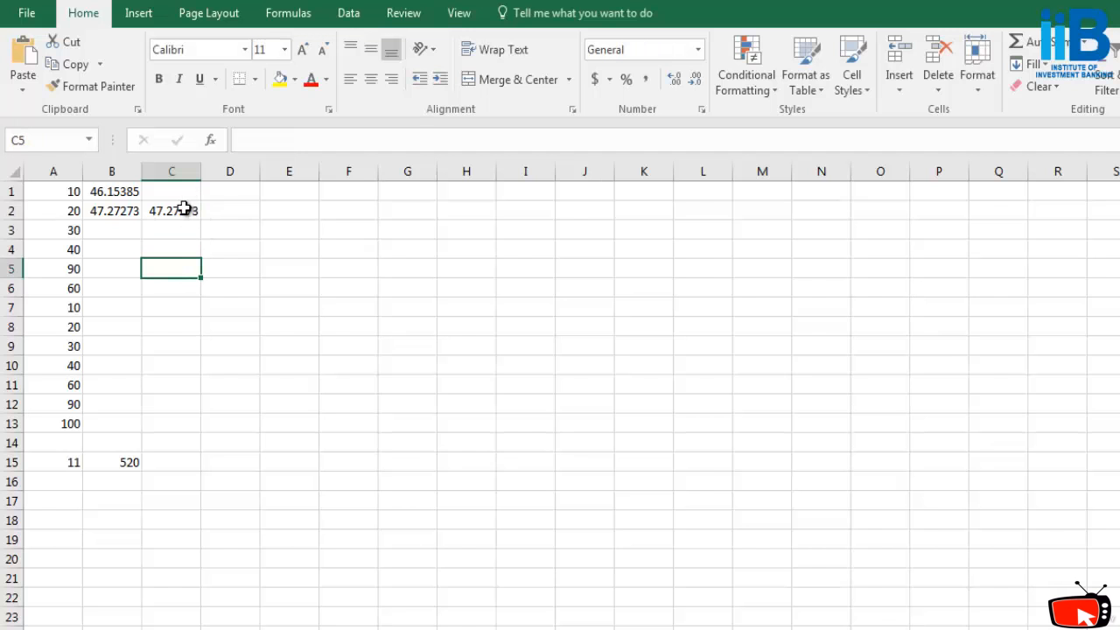
left_click(186, 212)
key("BackSpace")
left_click(64, 459)
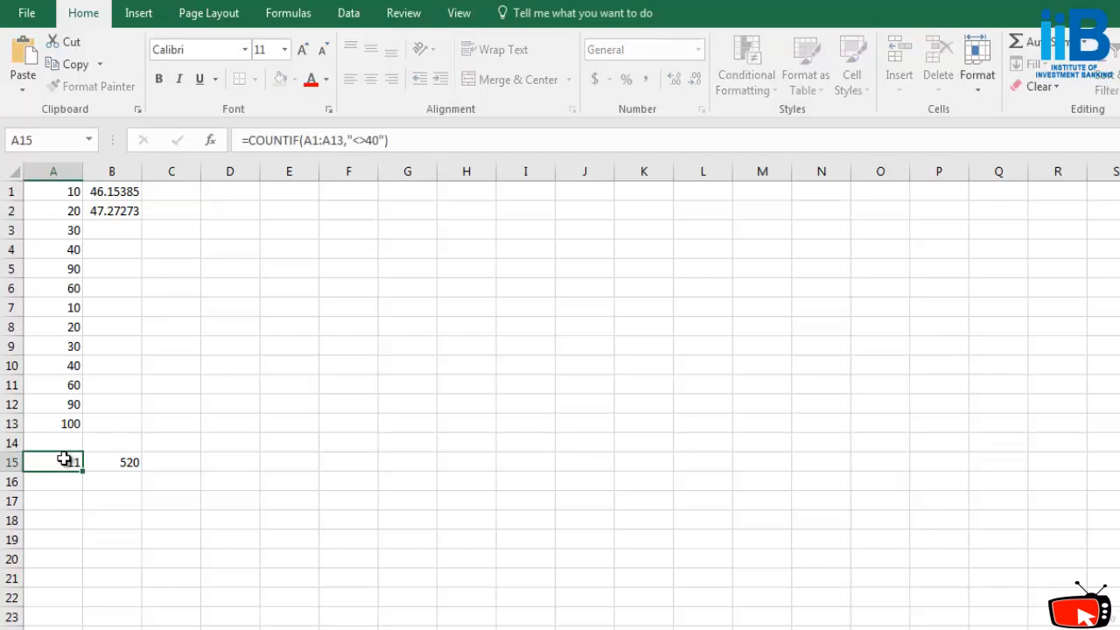
key("BackSpace")
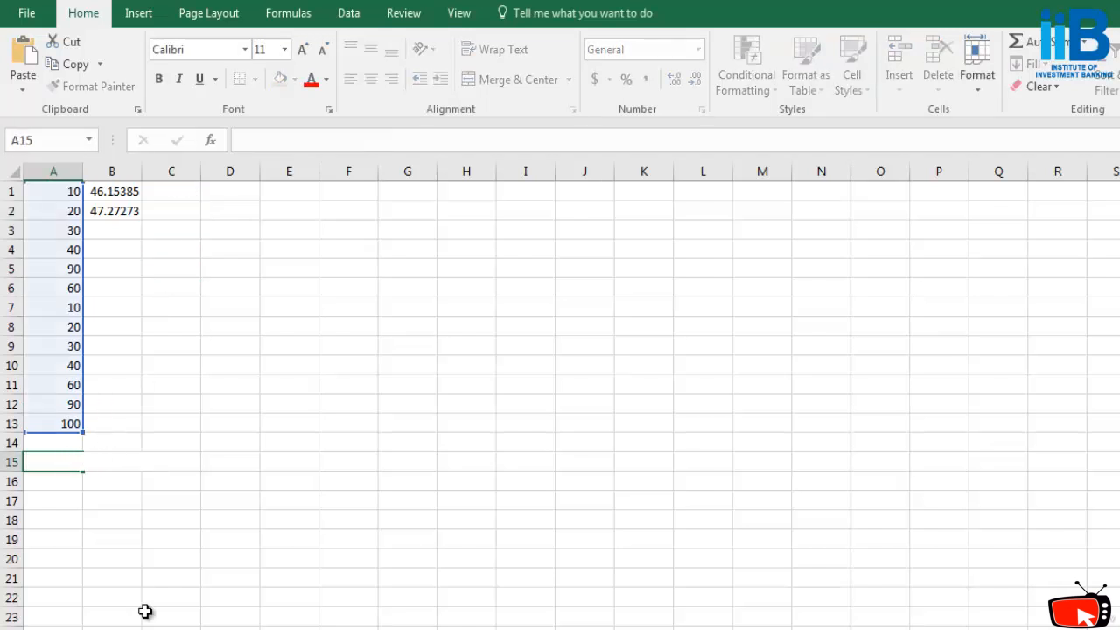
left_click(145, 607)
left_click(127, 467)
key("ctrl+z")
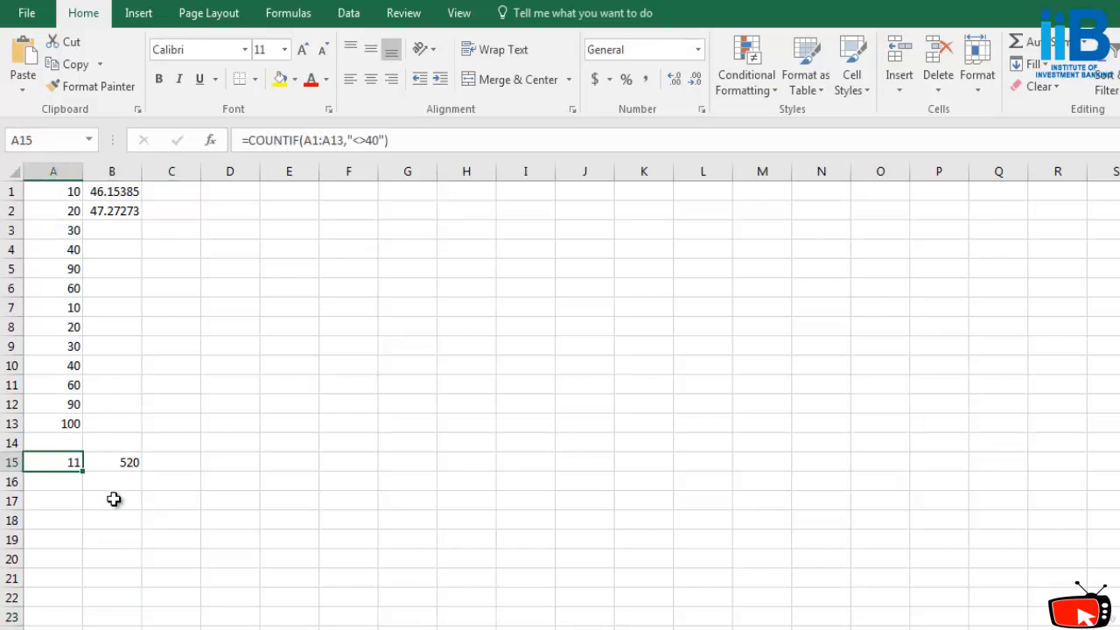
- Clear the SUMIF and COUNTIF check formulas from B15 and A15
left_click(130, 477)
left_click(126, 520)
left_click(131, 465)
key("BackSpace")
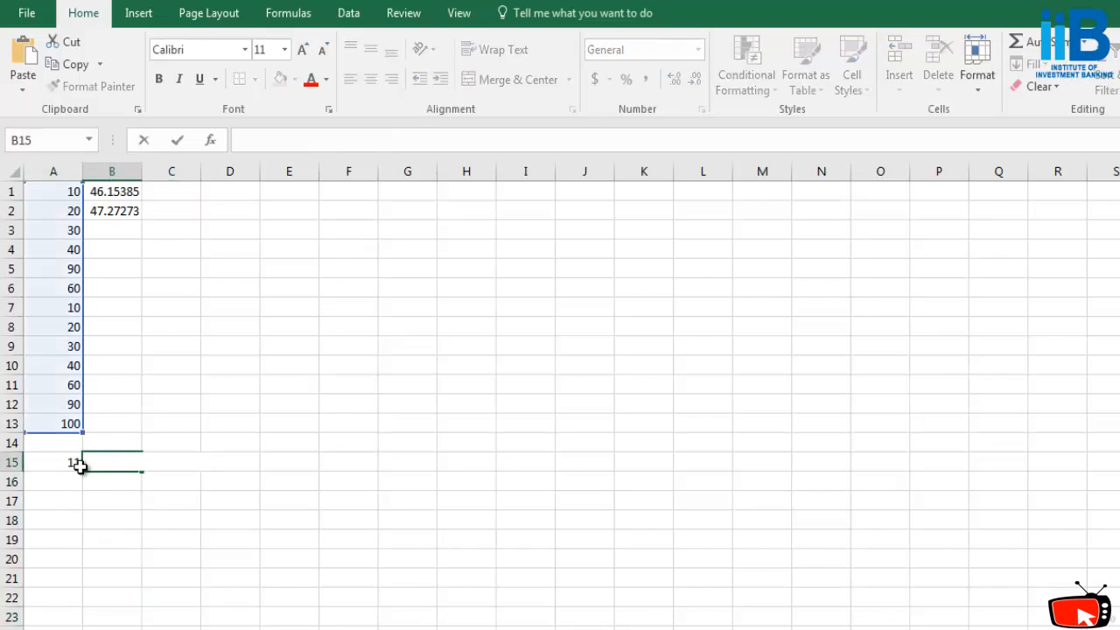
left_click(77, 464)
key("BackSpace")
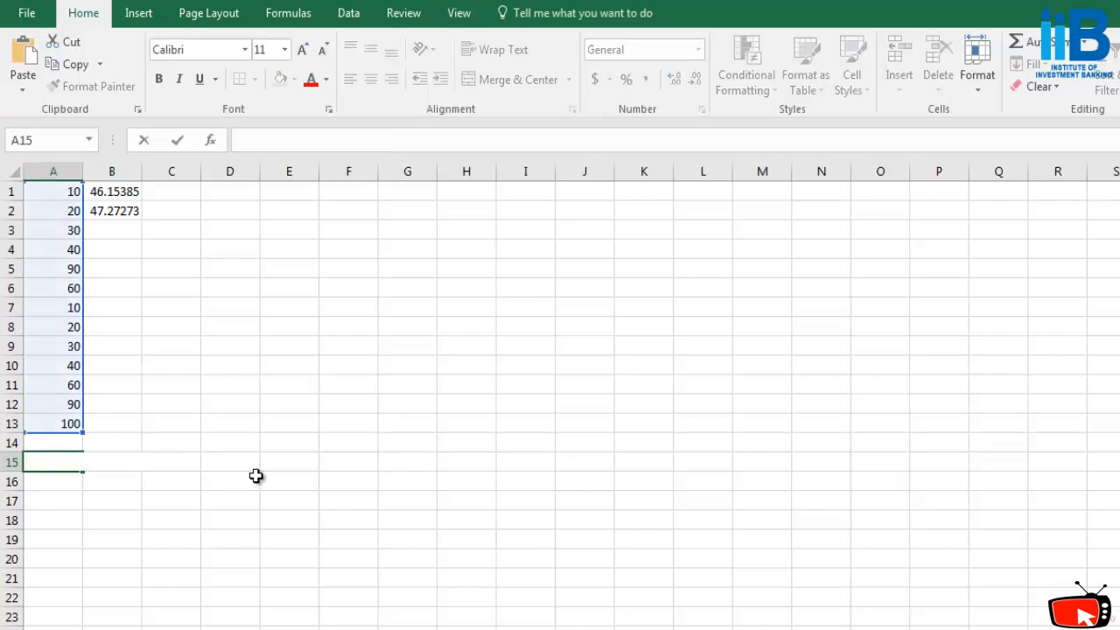
left_click(256, 475)
left_click(172, 525)
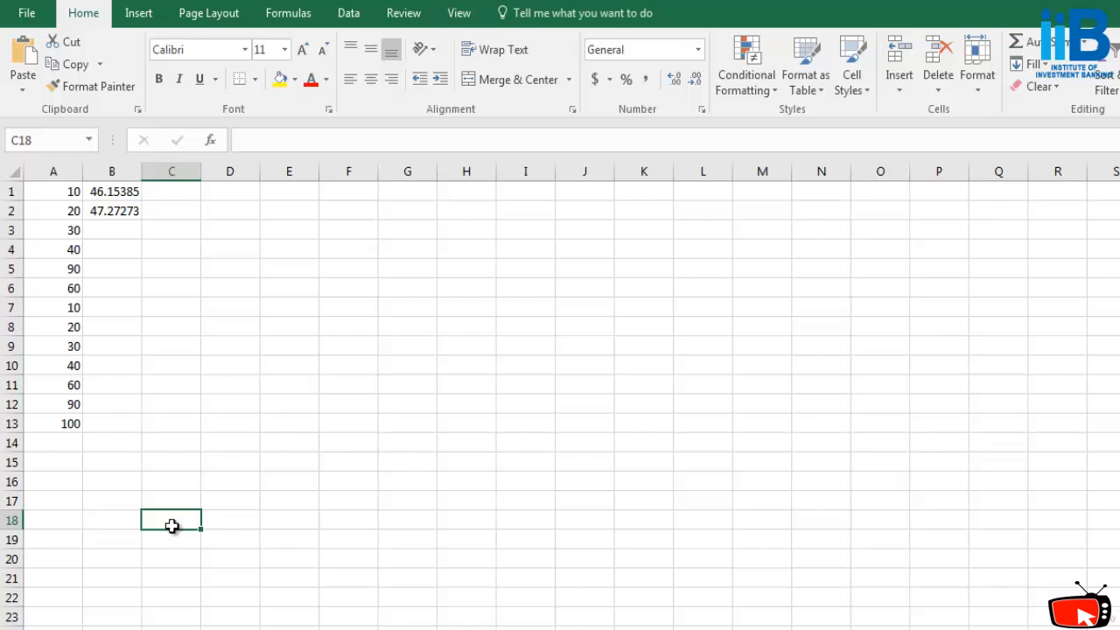
- Label the results by entering Average in C1, AverageIF in C2 and Mode in C4
left_click(114, 233)
left_click(185, 192)
type("Average")
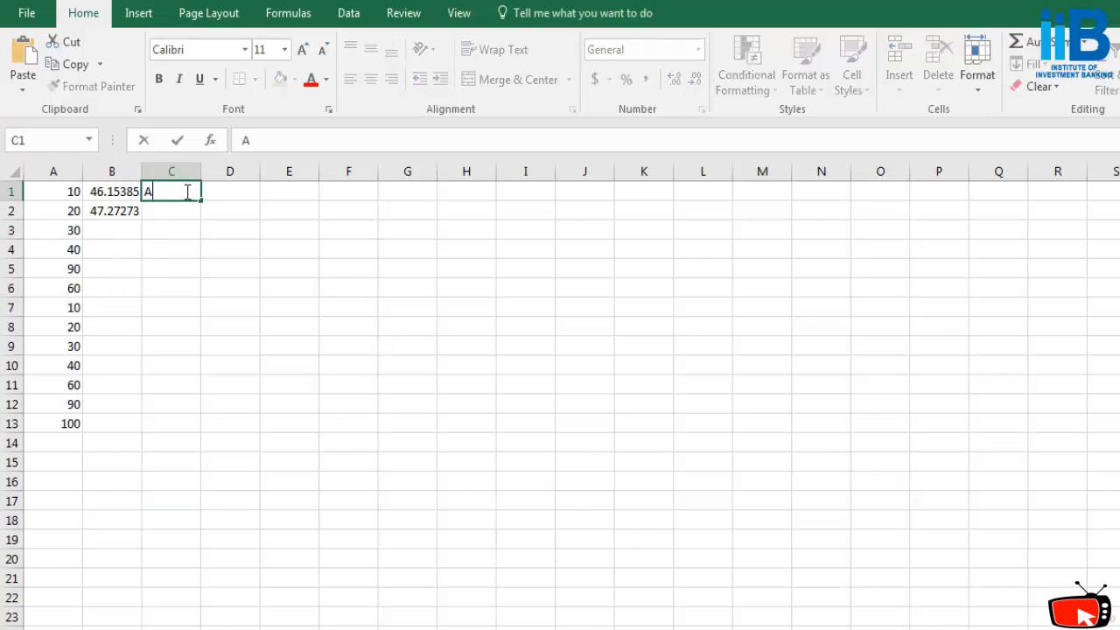
left_click(164, 214)
type("AverageIF")
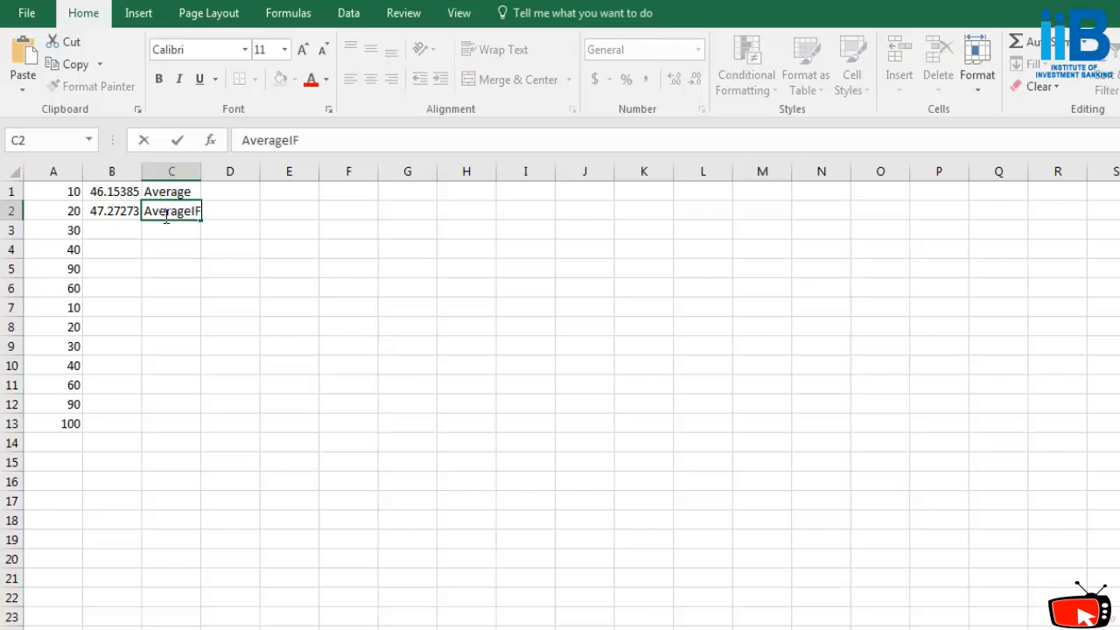
left_click(162, 252)
type("Mode")
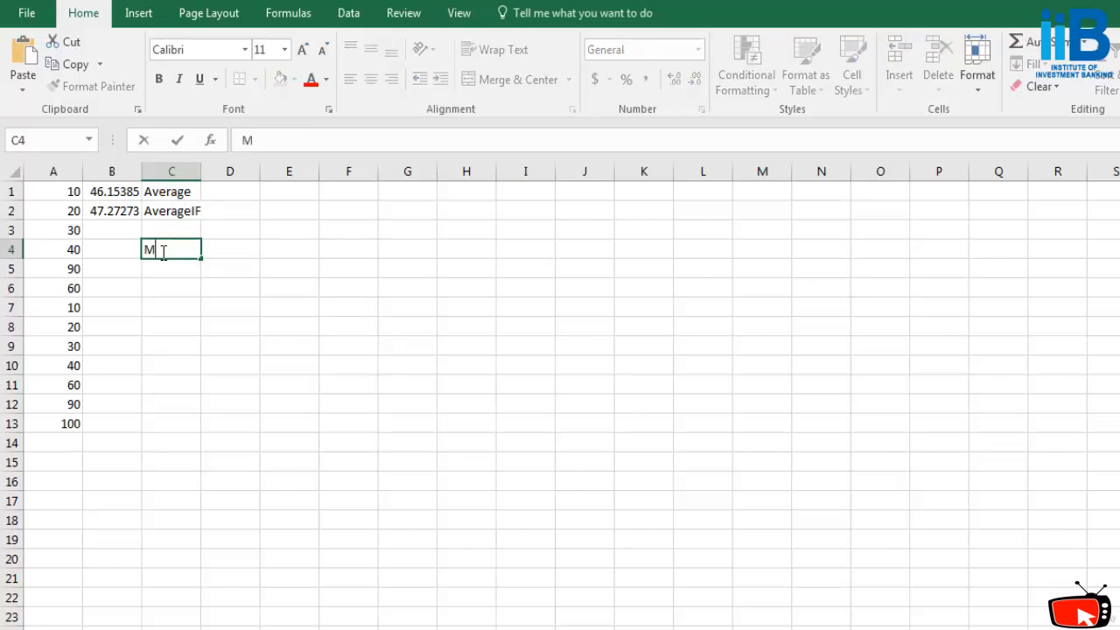
- Calculate the mode of the number list in B4 with the formula =MODE(A1:A13)
left_click(112, 245)
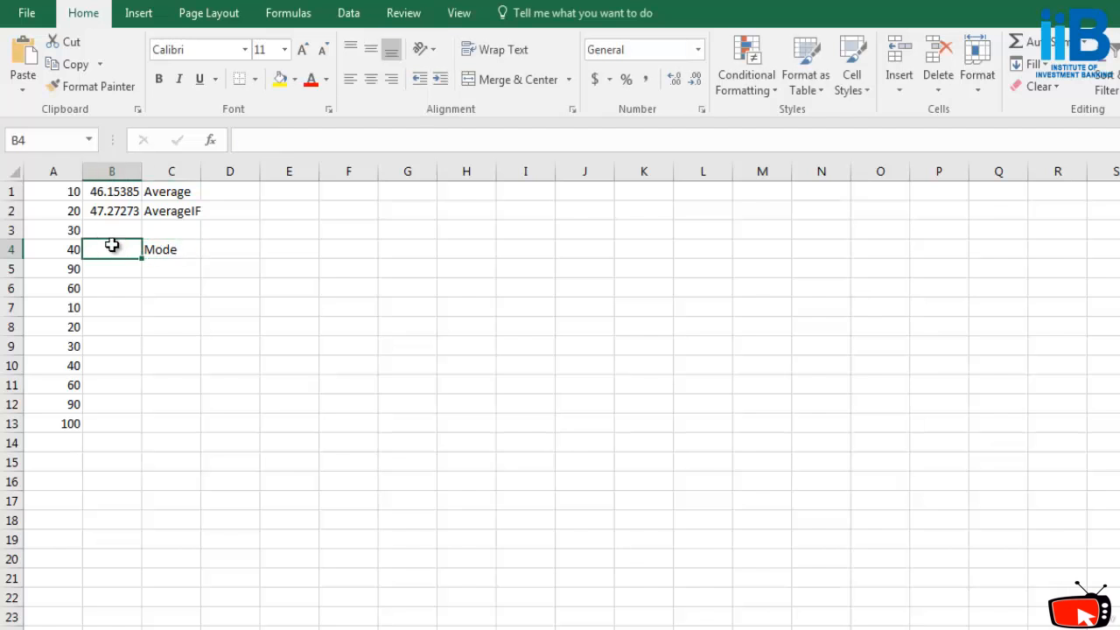
type("=mode")
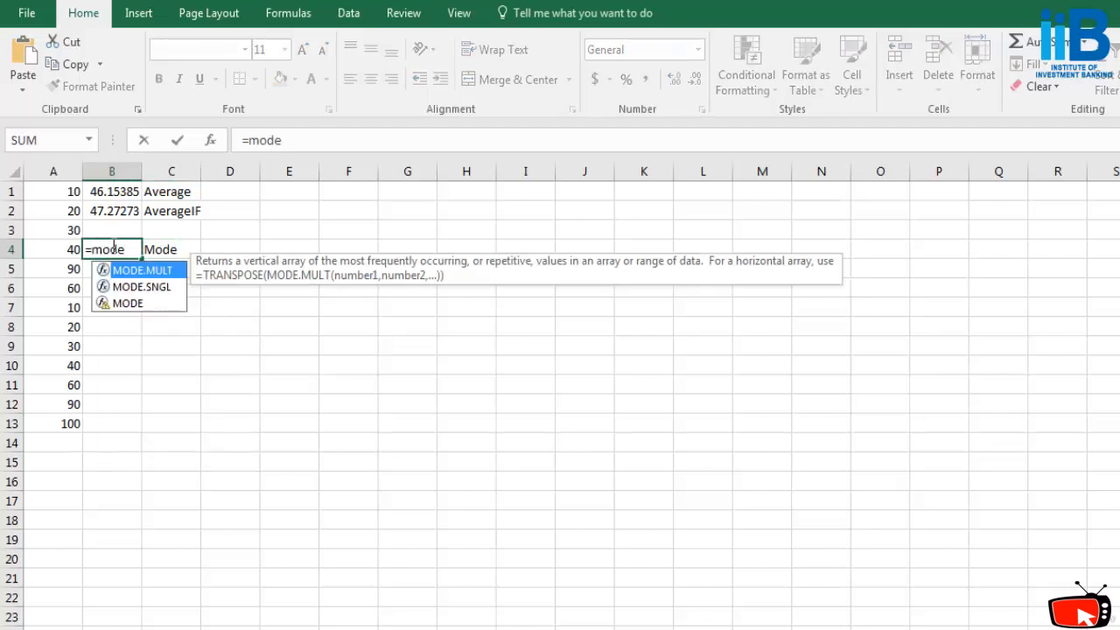
type("(A1")
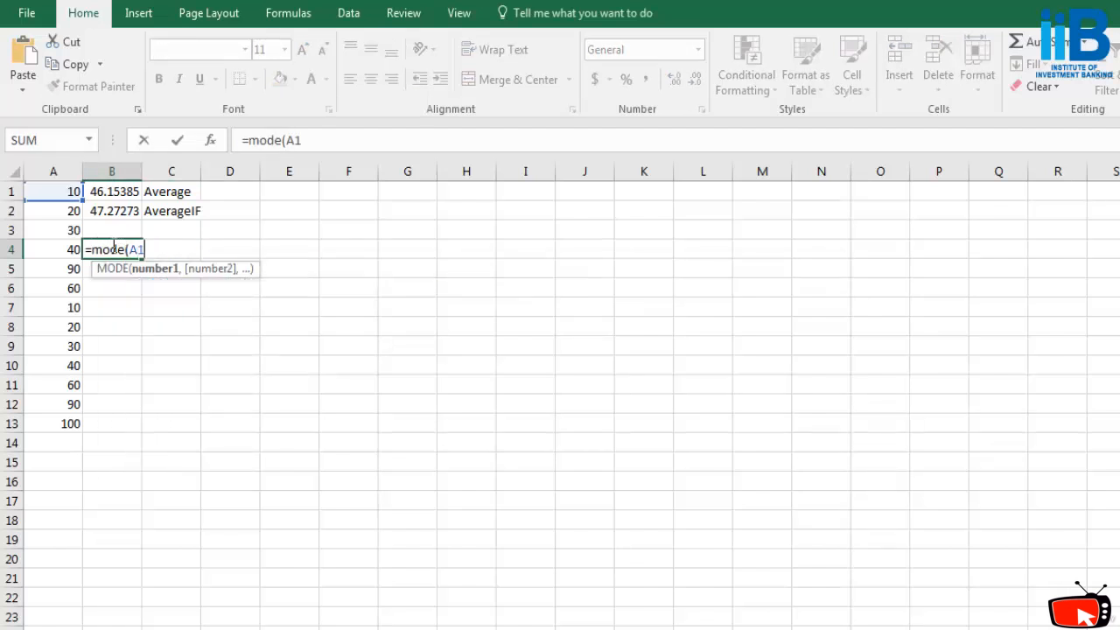
type(":A13")
key("BackSpace")
type("3")
key("Return")
left_click(117, 249)
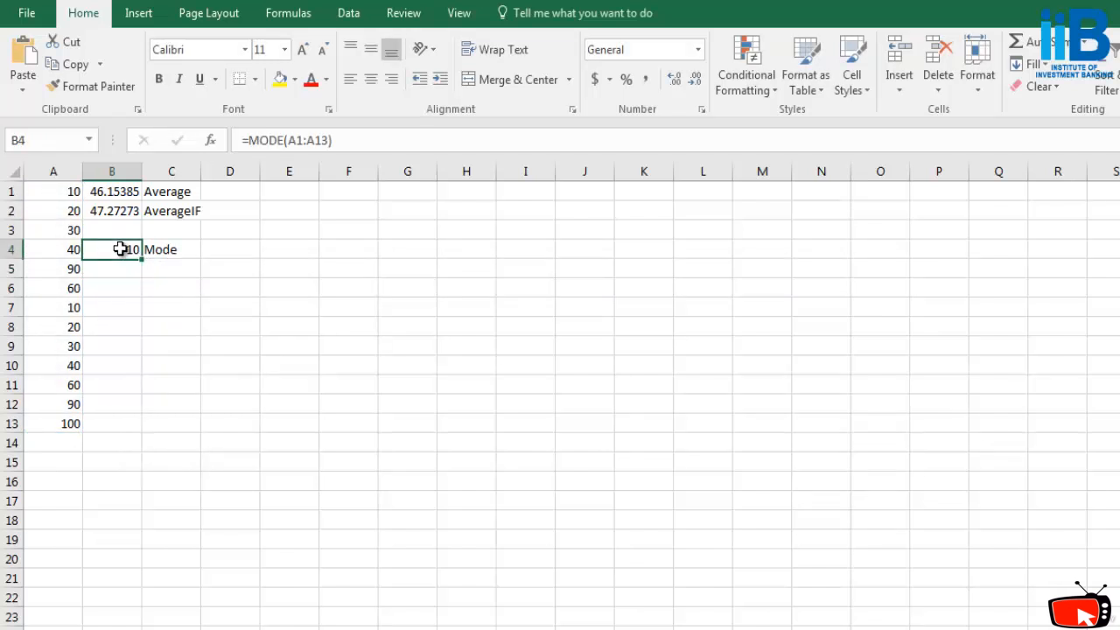
- Examine the values in column A to see how often each number repeats
left_click(68, 186)
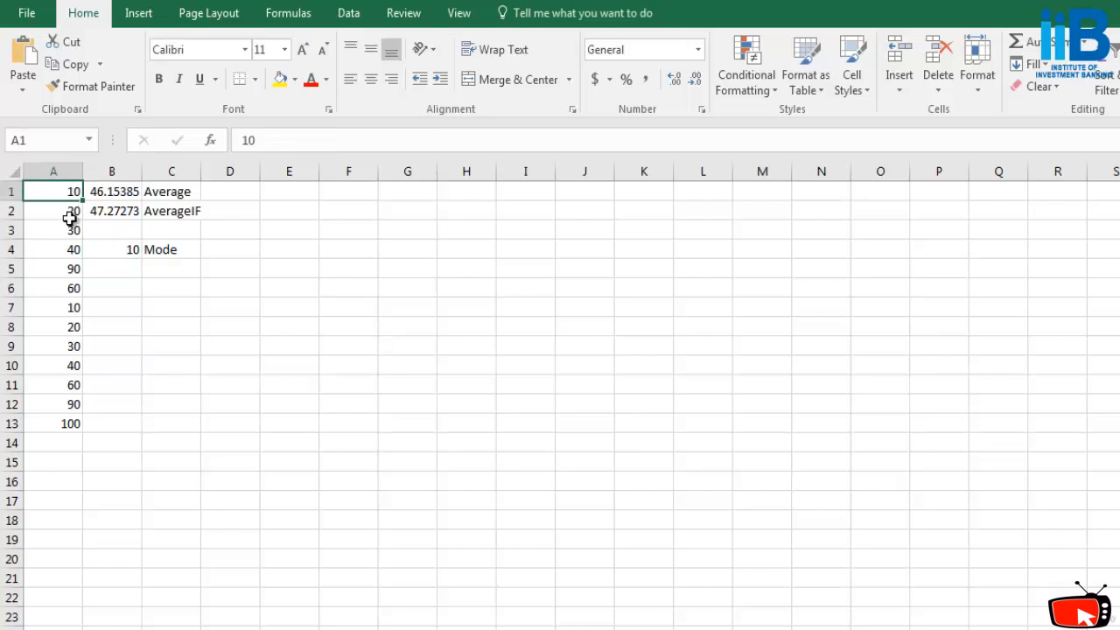
left_click(74, 306)
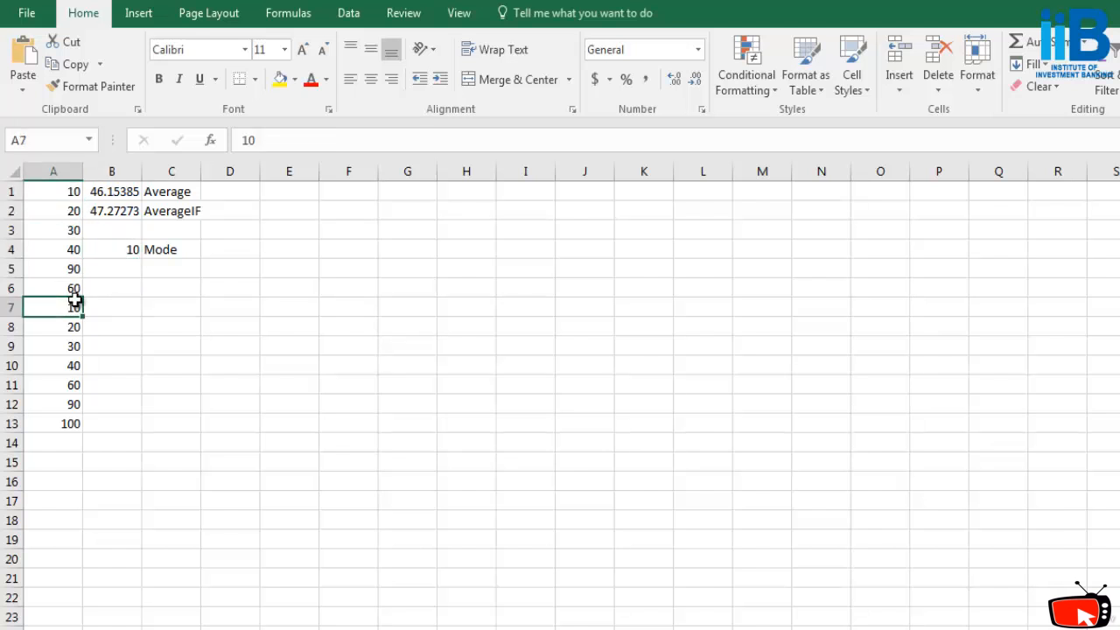
left_click(75, 423)
left_click(75, 403)
left_click(74, 385)
left_click(74, 347)
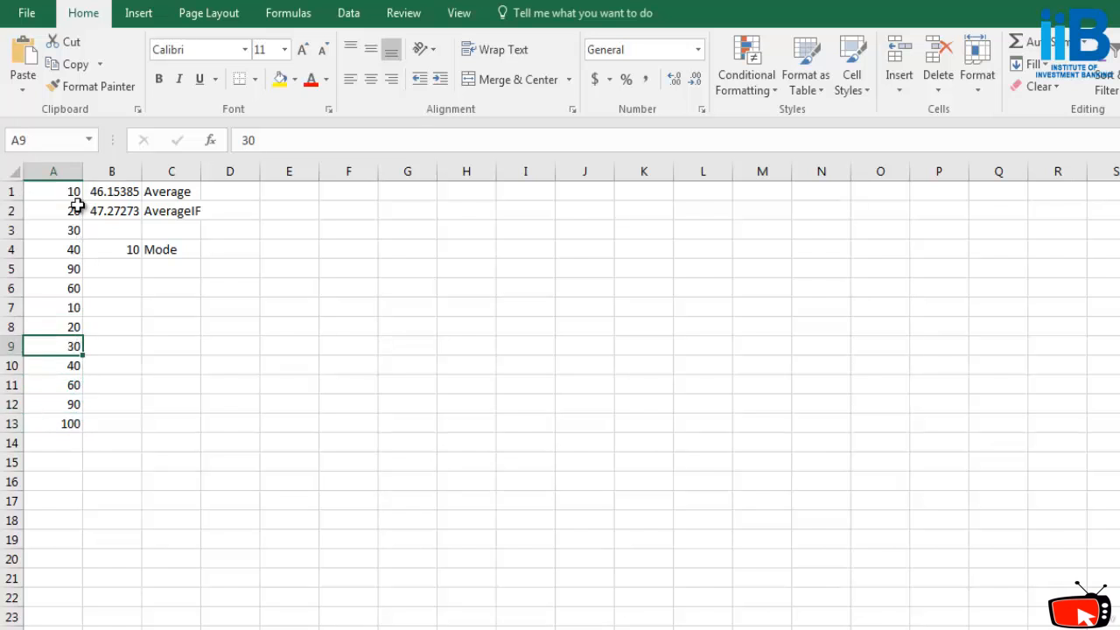
left_click(74, 248)
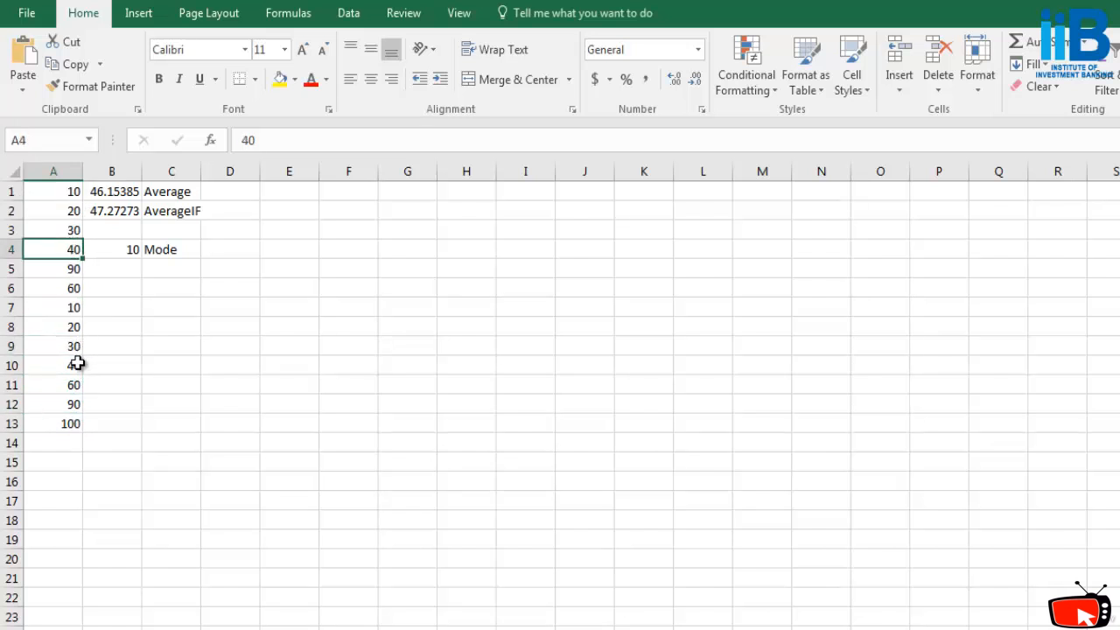
left_click(78, 363)
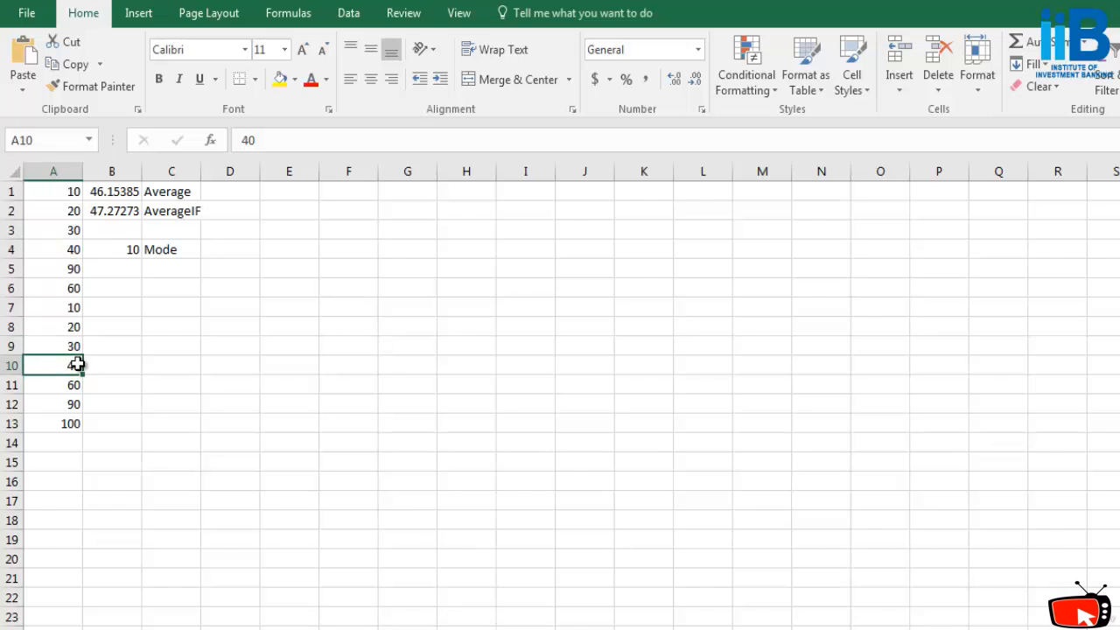
left_click(76, 324)
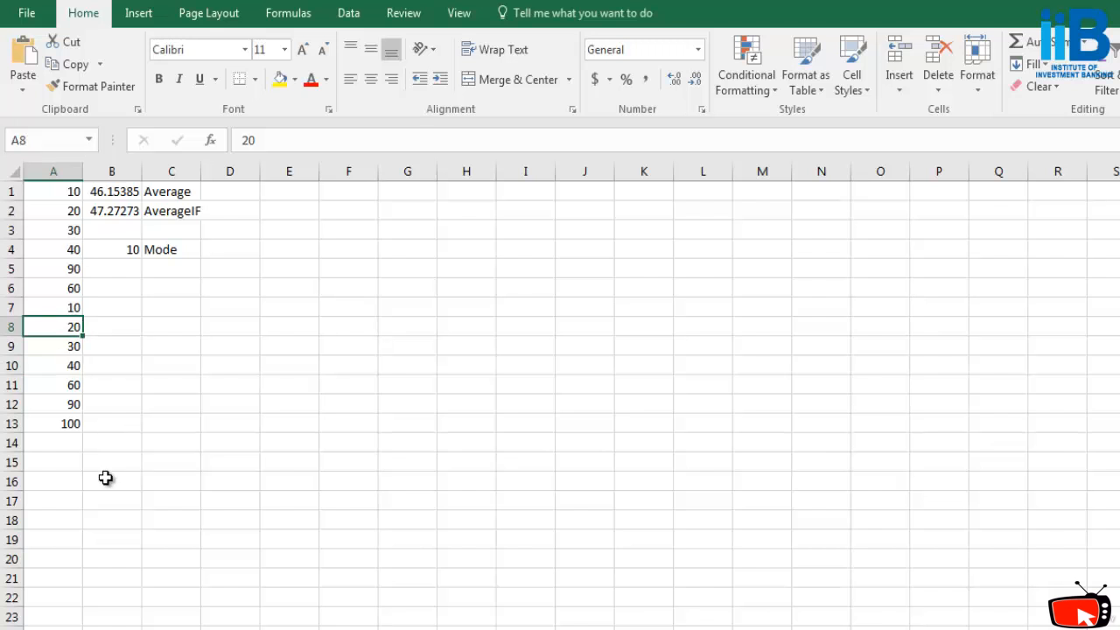
- Change the value in A3 to 20 and check the mode formula in B4
left_click(77, 231)
type("20")
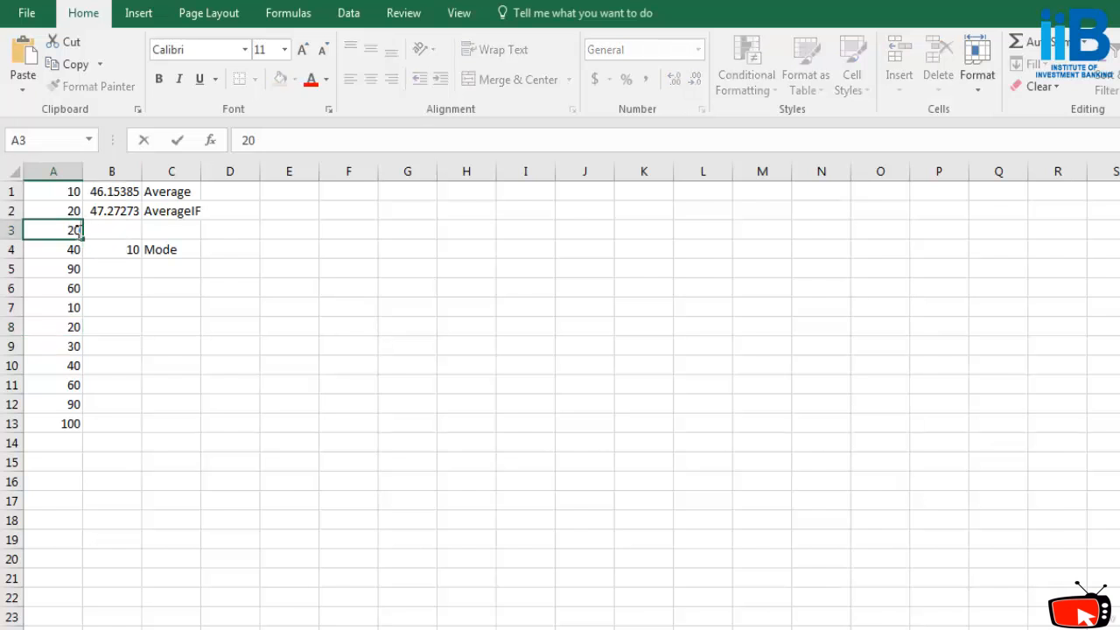
left_click(151, 333)
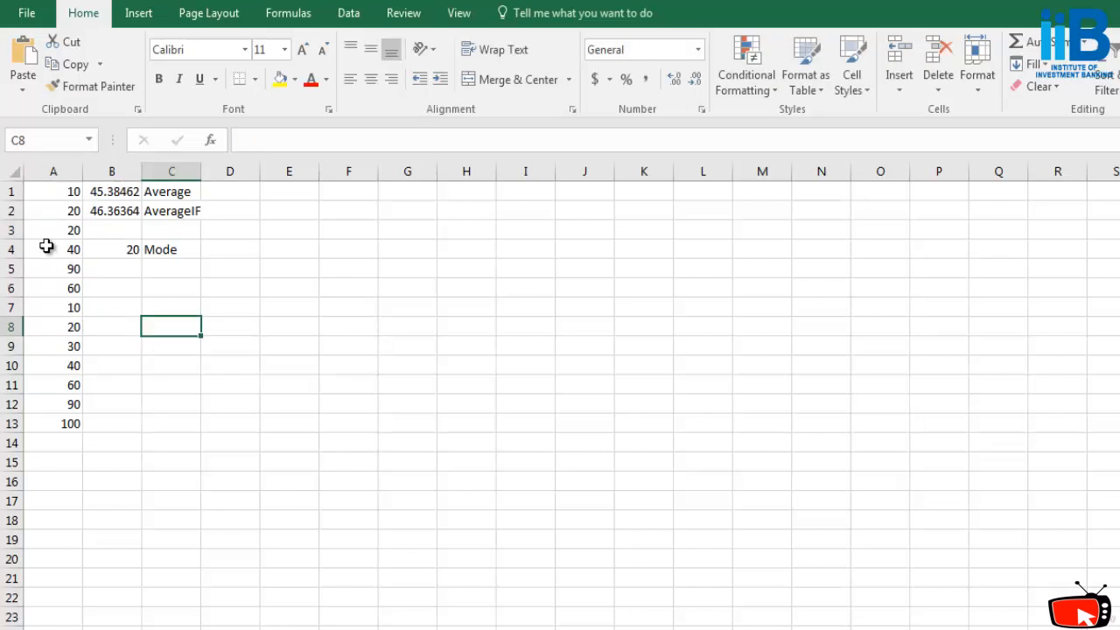
left_click(120, 254)
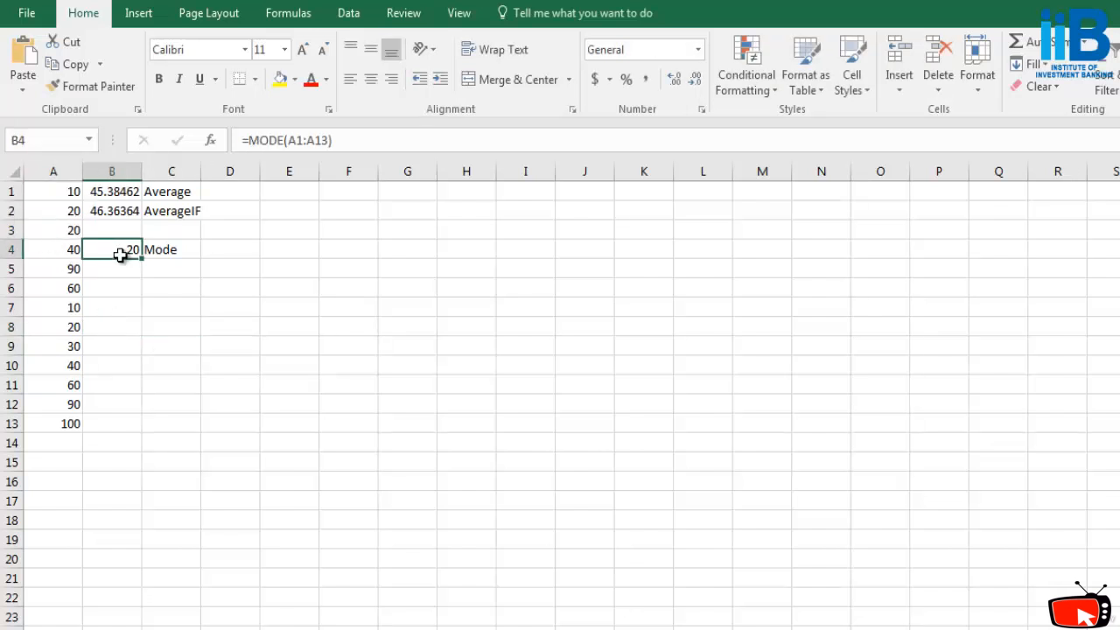
- Change the value in A2 to 10 and the value in A5 to 20
left_click(70, 211)
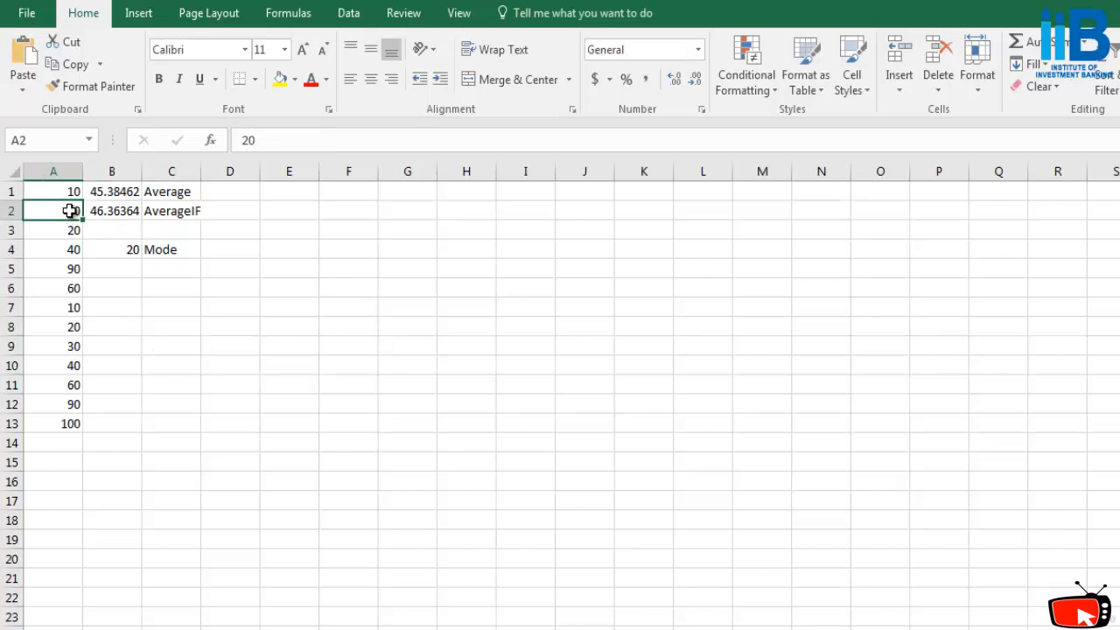
type("10")
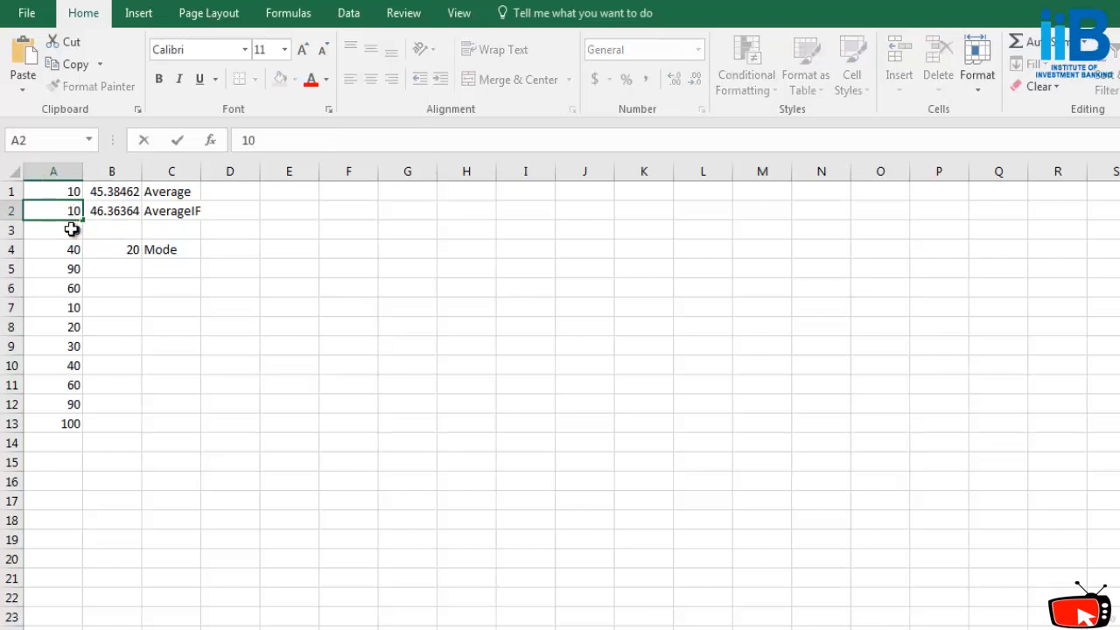
left_click(77, 266)
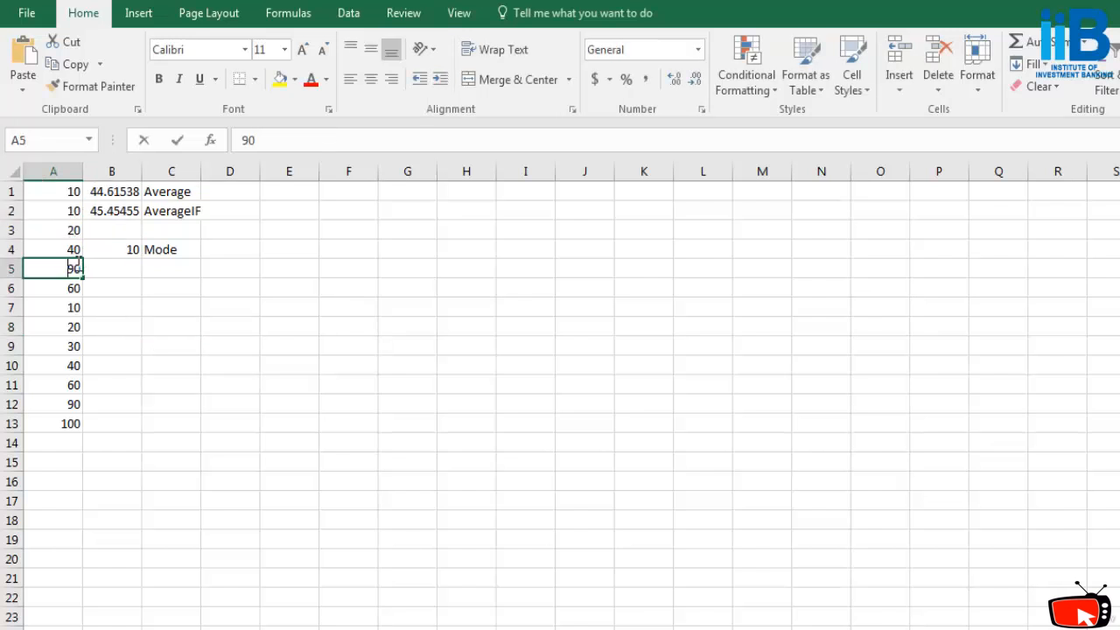
type("20")
left_click(123, 292)
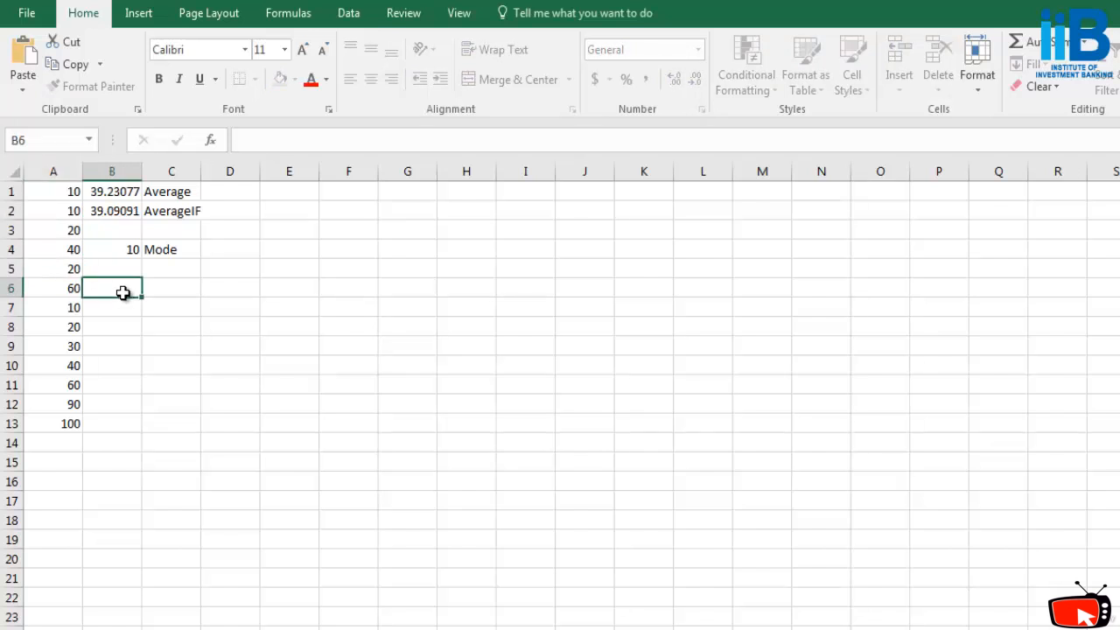
- Replace the value in A5 with 10
left_click(77, 268)
type("10")
key("Return")
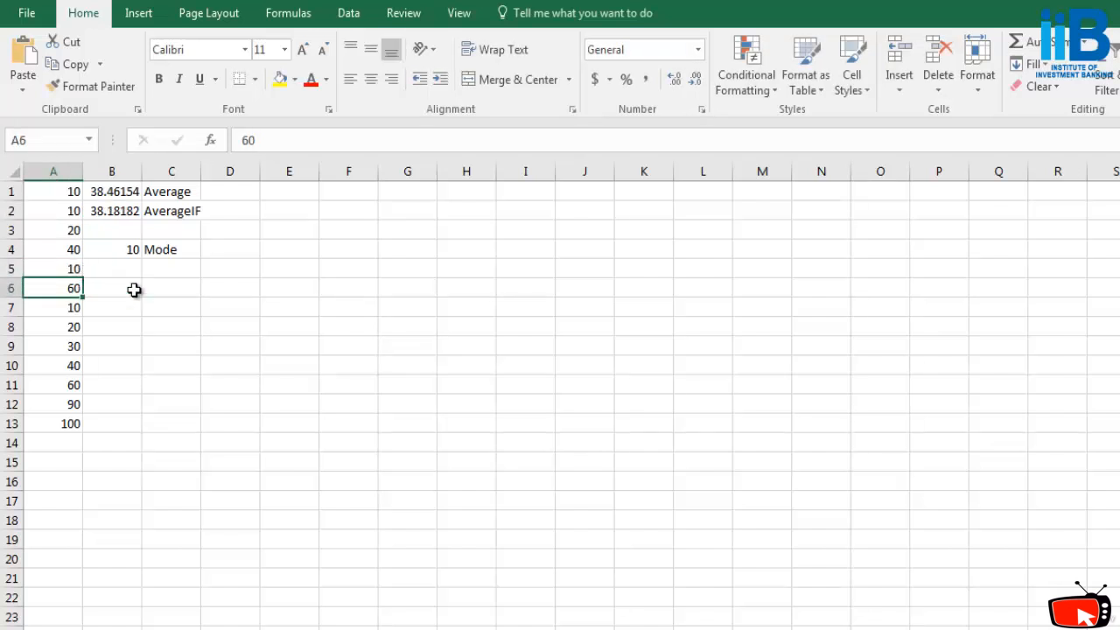
- Undo the test changes to the column A values while keeping the mode formula in B4 and its label in C4
left_click(122, 287)
key("ctrl+z")
key("ctrl+z")
key("ctrl+z")
key("ctrl+z")
key("ctrl+z")
key("ctrl+z")
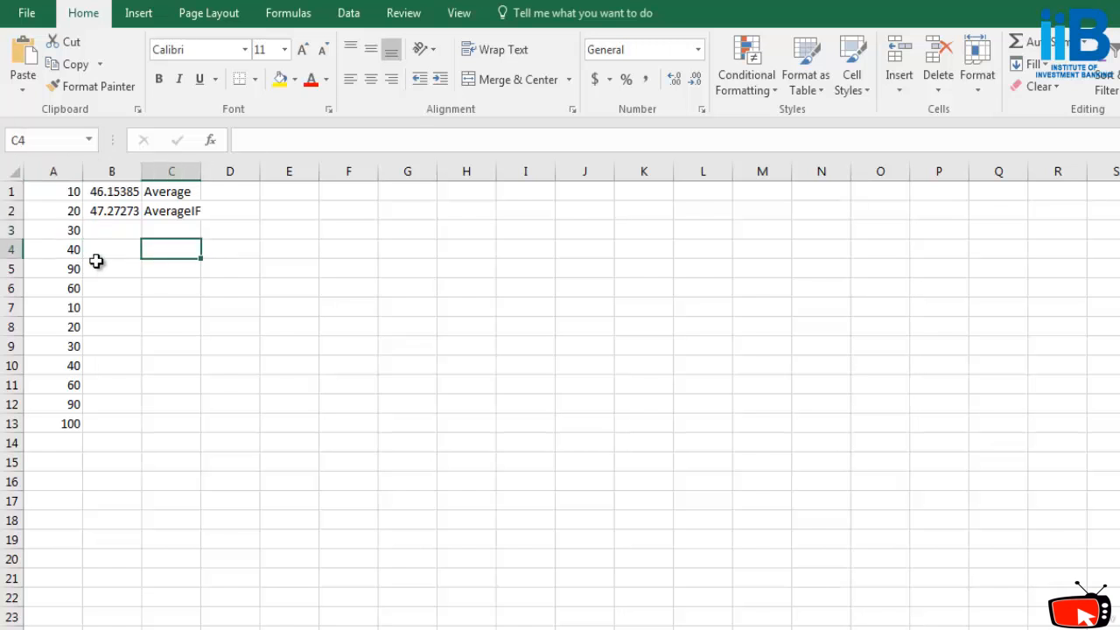
key("ctrl+y")
key("ctrl+y")
key("ctrl+y")
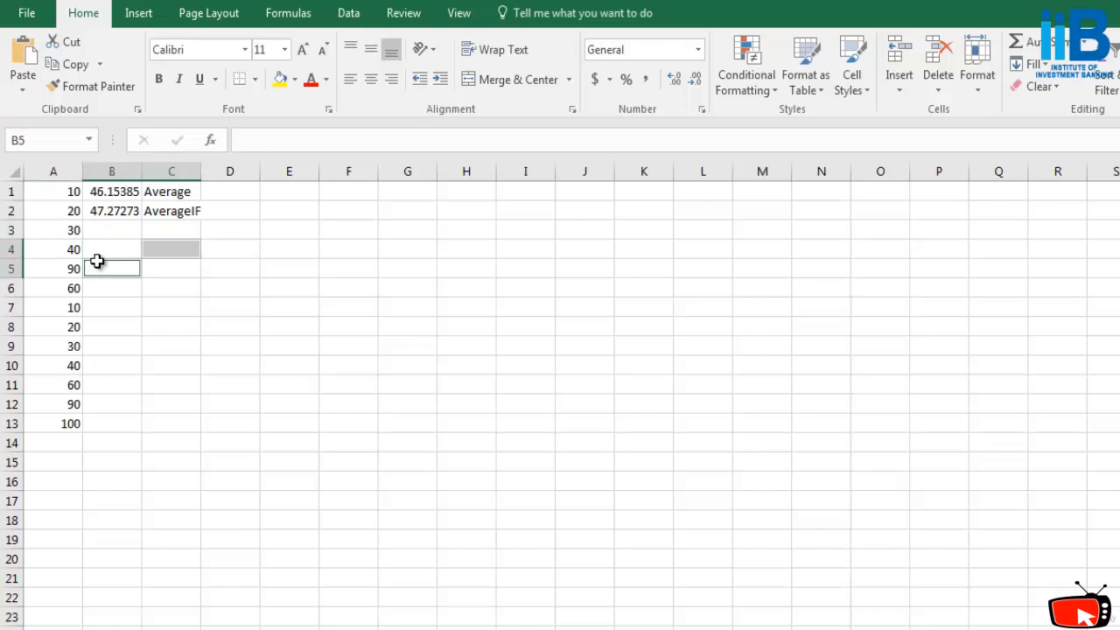
left_click(161, 290)
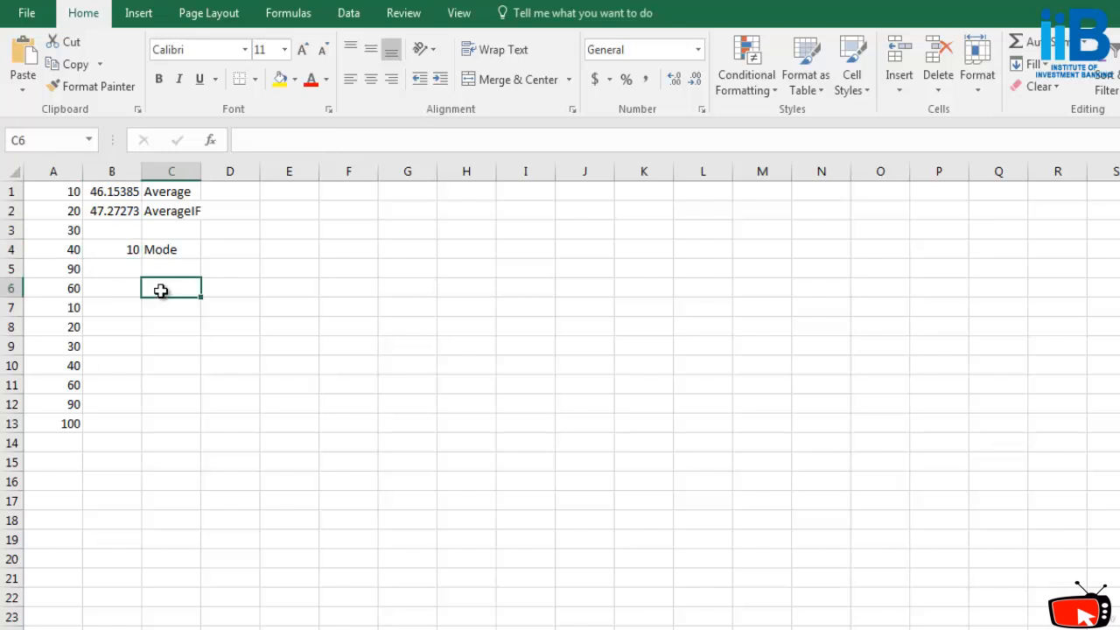
- Label cell C5 as SD
left_click(165, 271)
type("SD")
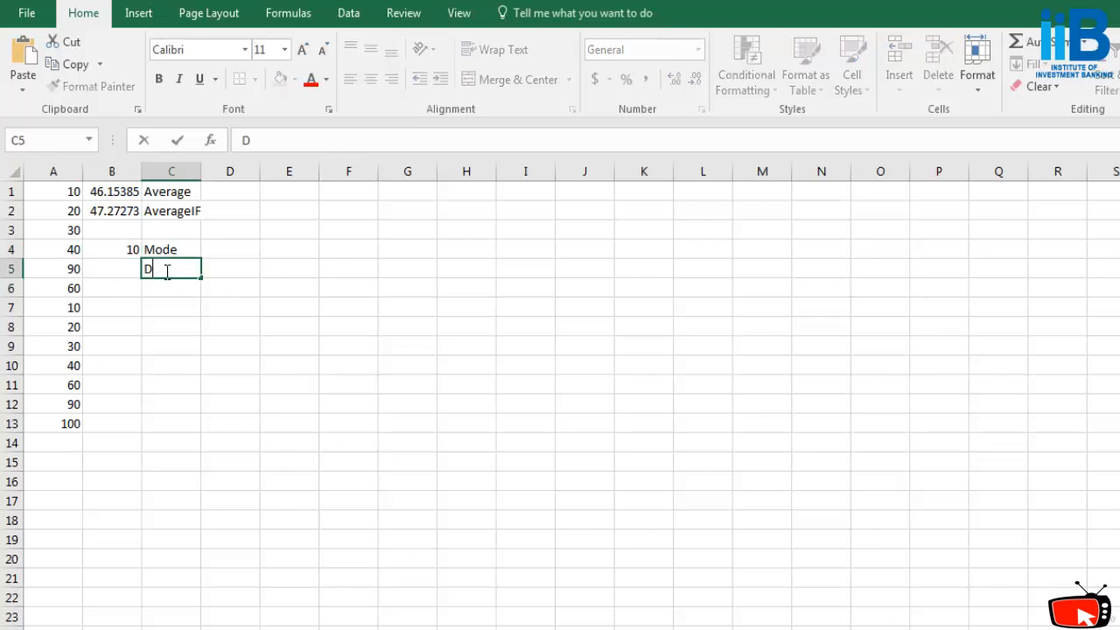
left_click(93, 268)
type("=s")
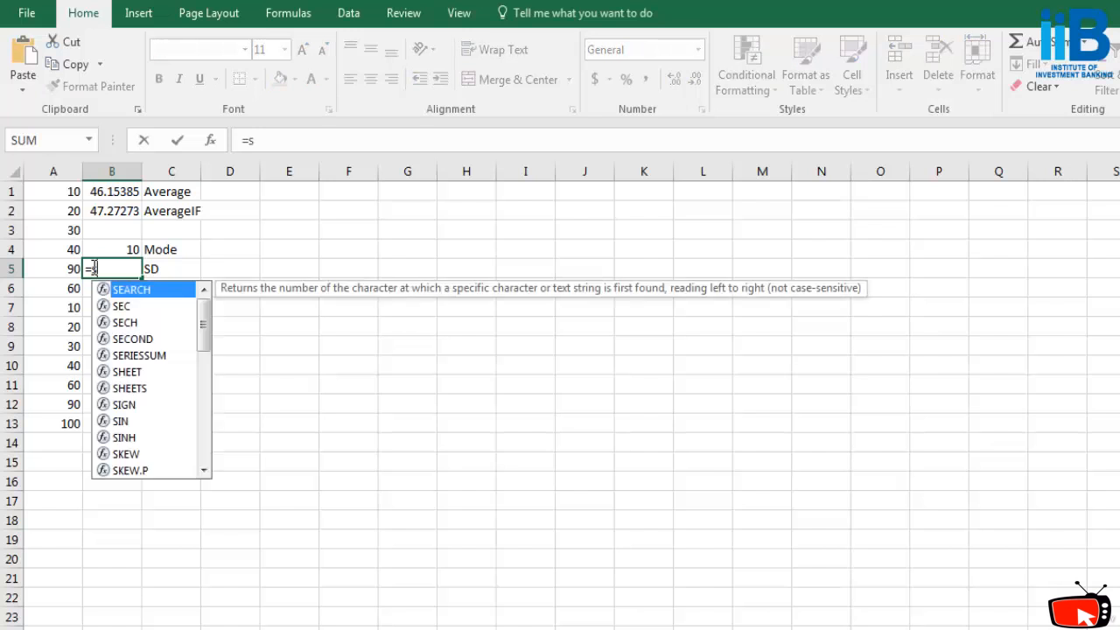
type("tandardde")
key("BackSpace")
key("BackSpace")
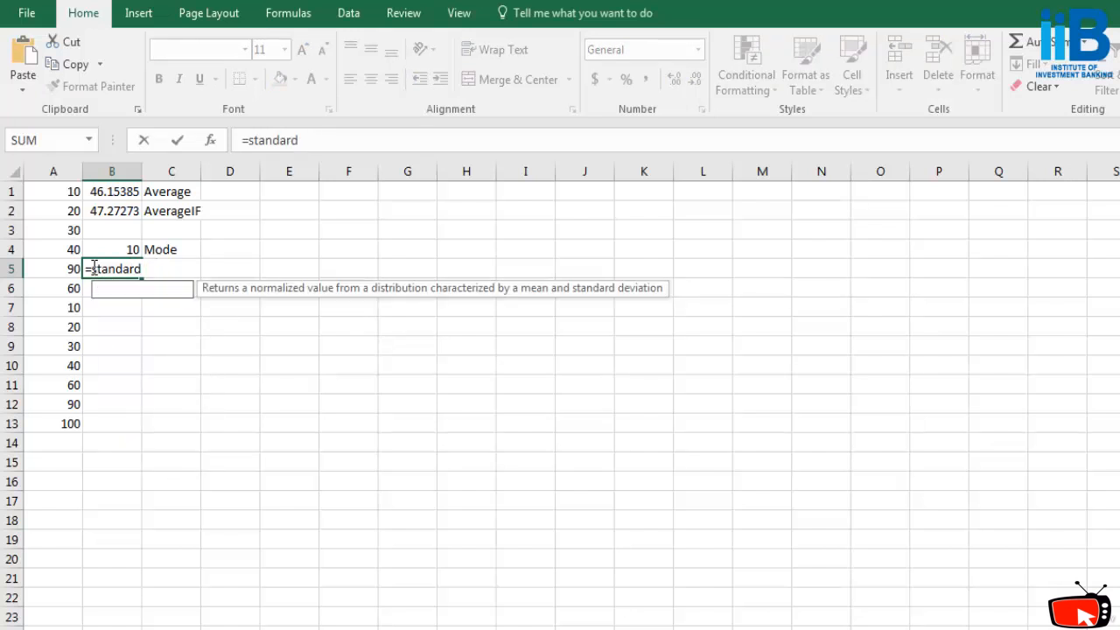
key("Escape")
left_click(99, 330)
left_click(117, 274)
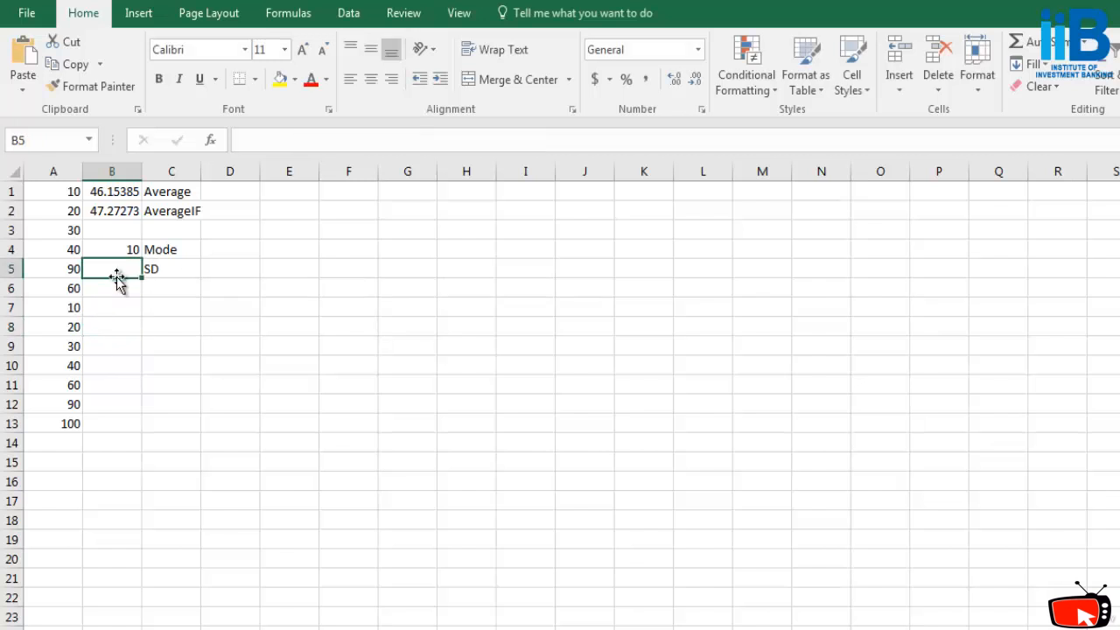
left_click(112, 293)
- Calculate the standard deviation of A1:A13 in B5 with the STDEV function
left_click(120, 267)
type("=stde")
key("BackSpace")
key("BackSpace")
key("BackSpace")
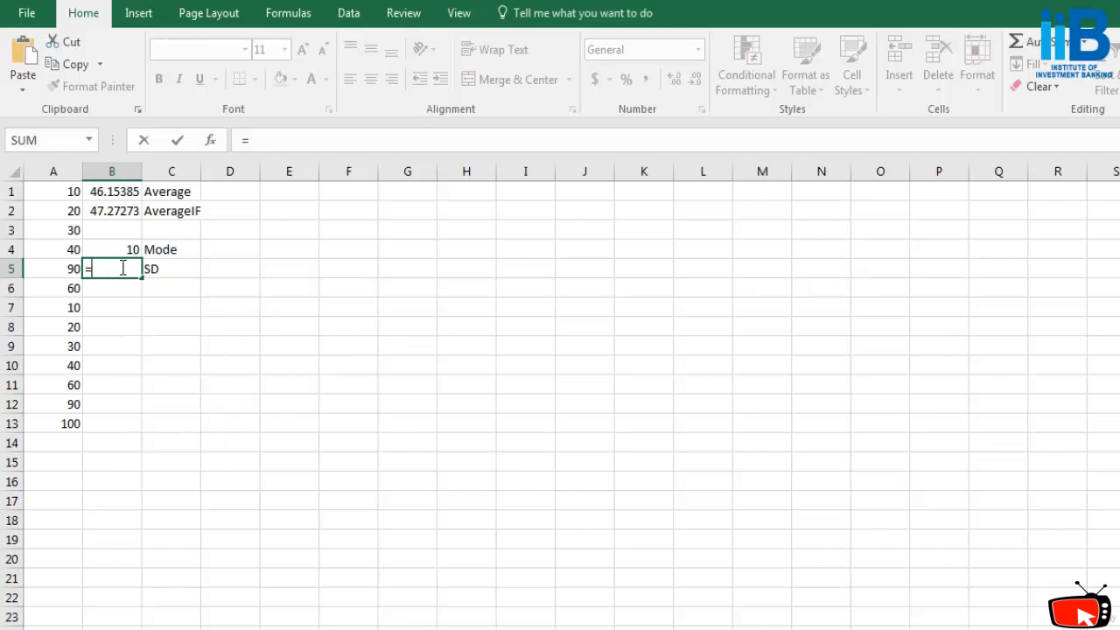
key("BackSpace")
key("BackSpace")
type("=sytde")
key("BackSpace")
key("BackSpace")
key("BackSpace")
key("BackSpace")
key("BackSpace")
key("BackSpace")
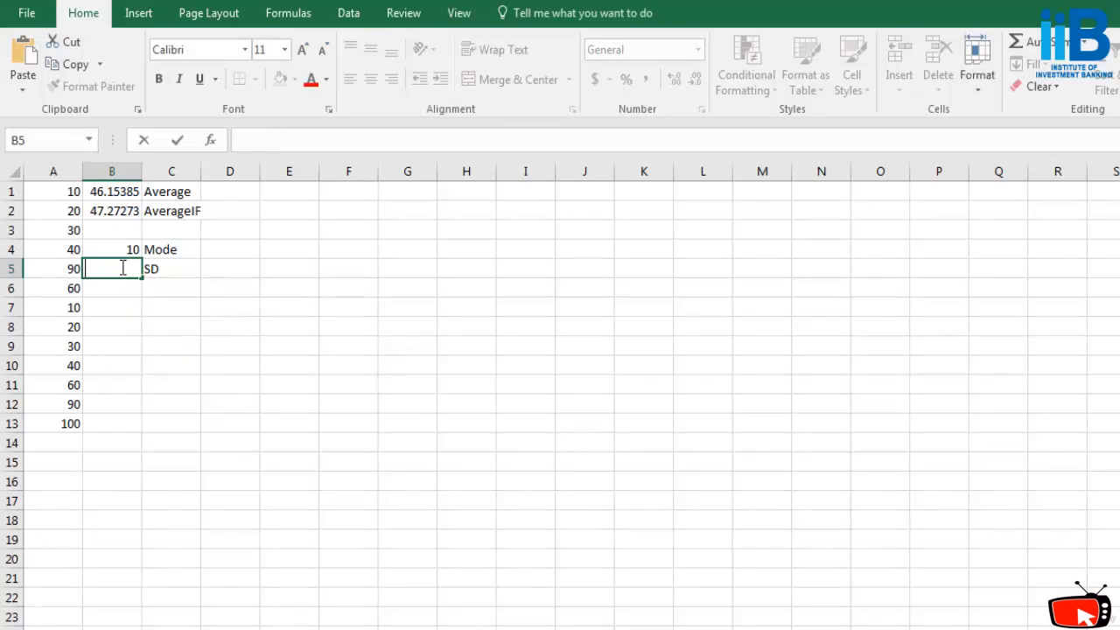
type("=stdev")
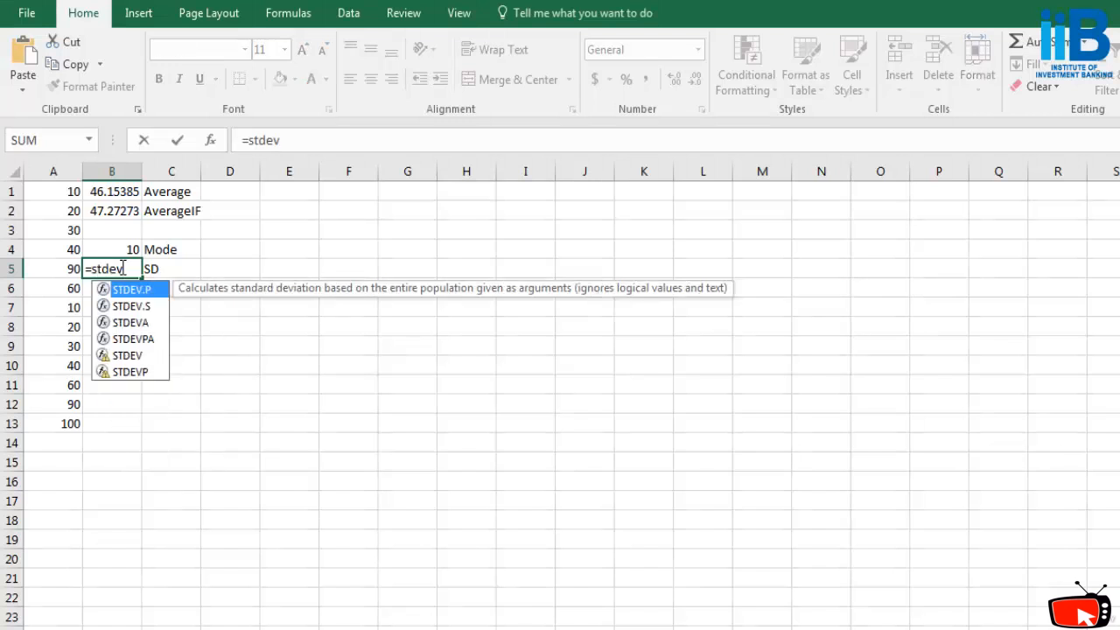
type("(")
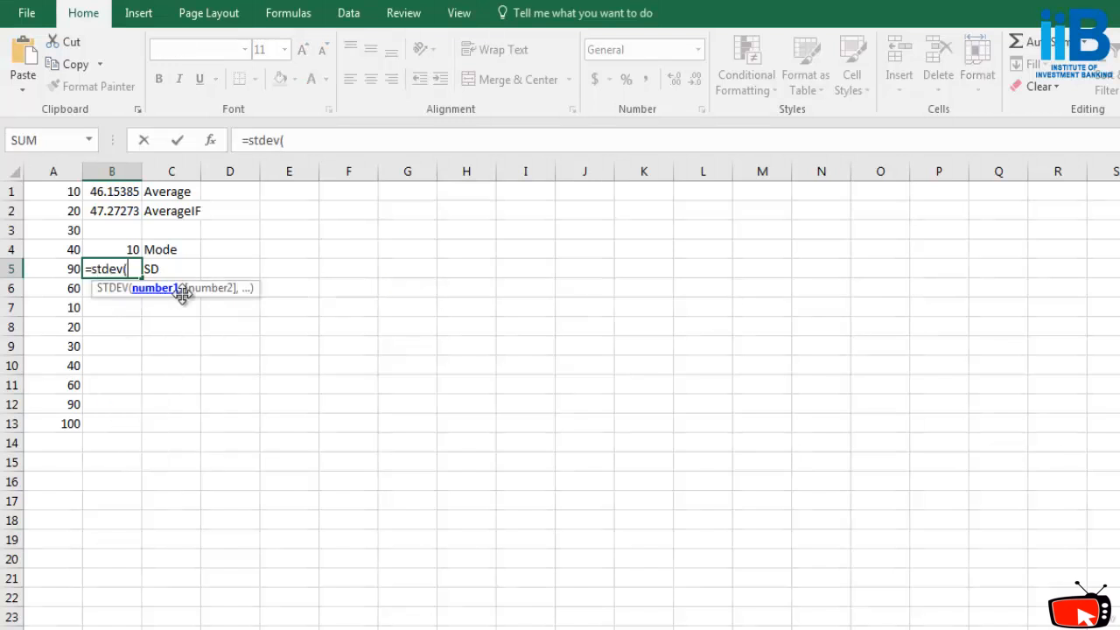
type("A")
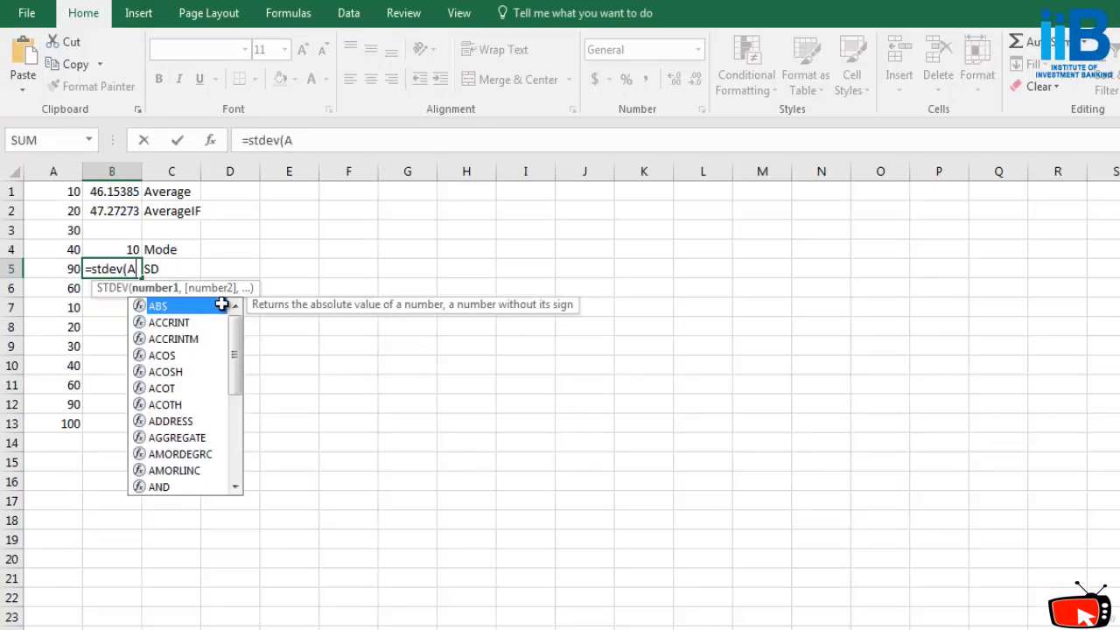
type("1:A")
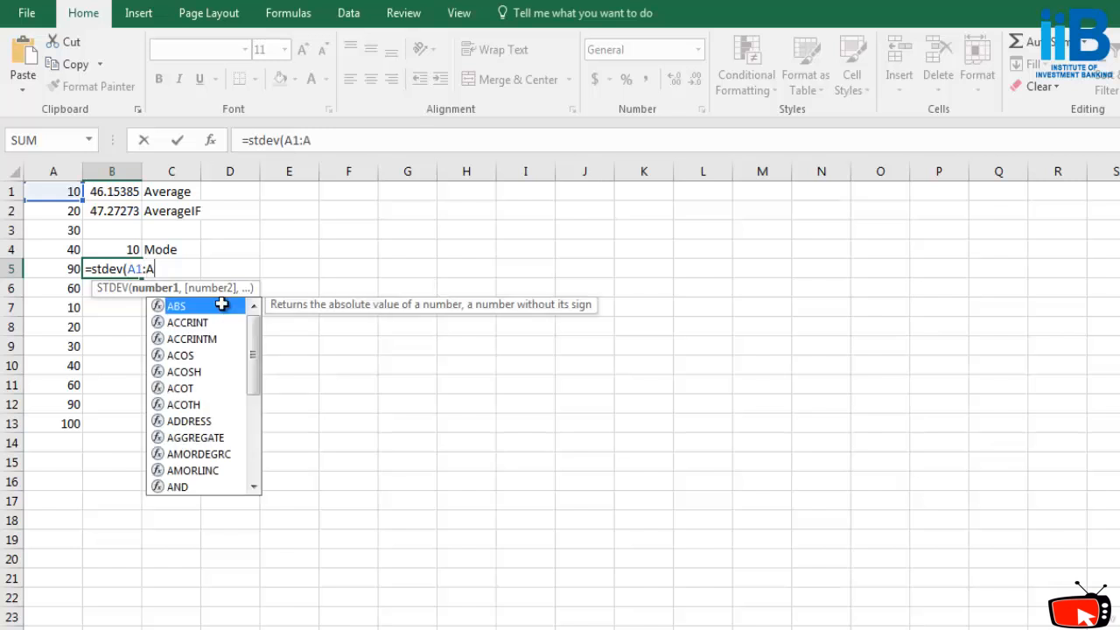
type("13)")
key("Return")
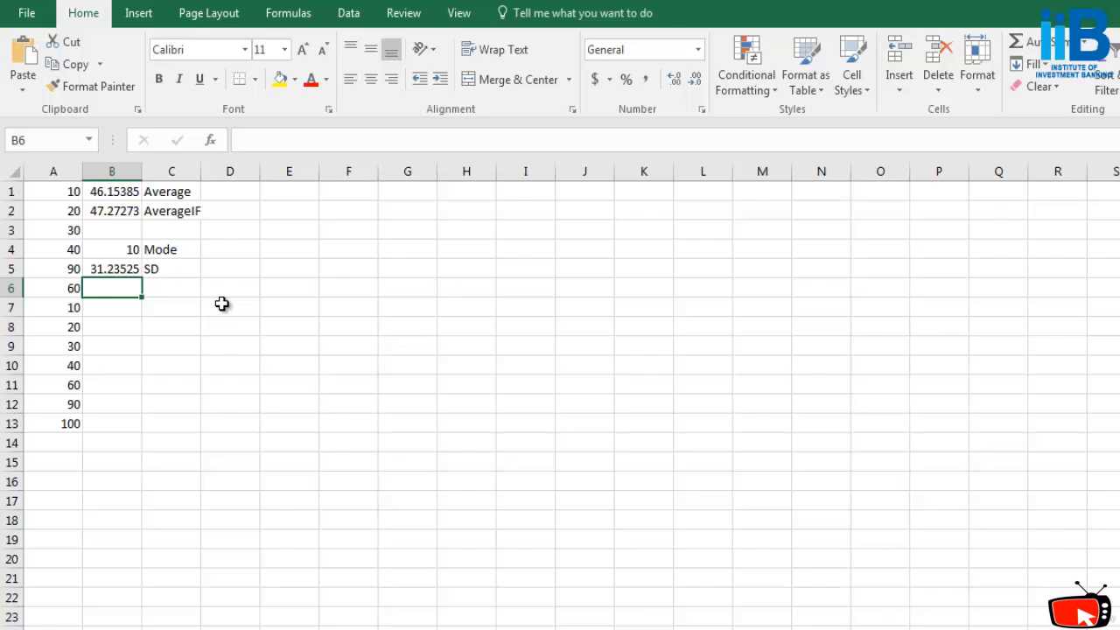
- Label cell C6 as Median
left_click(179, 289)
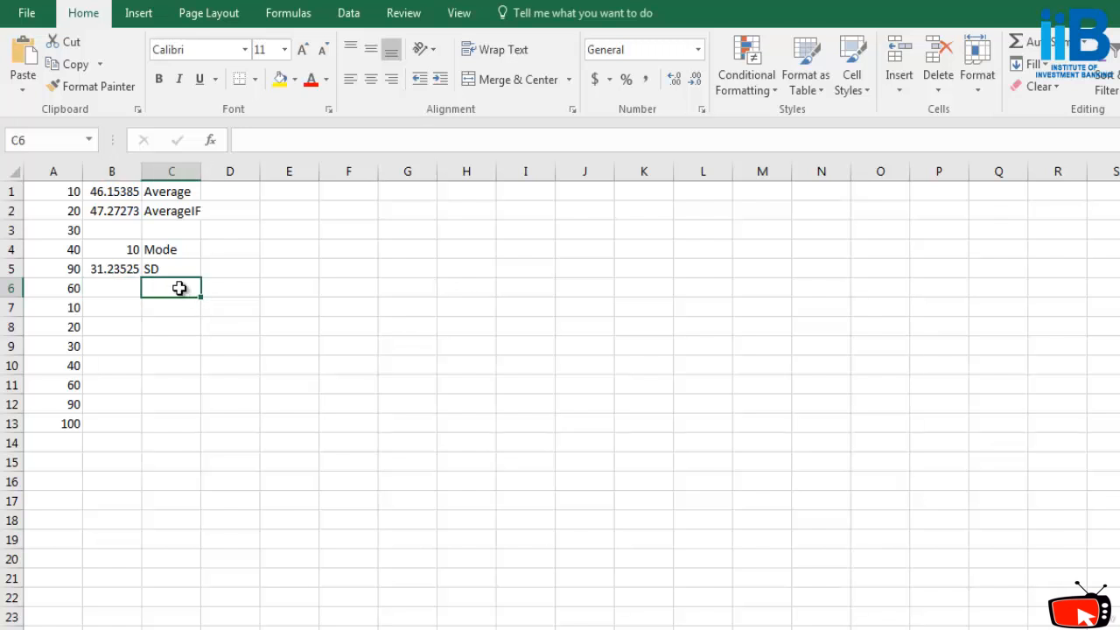
left_click(171, 308)
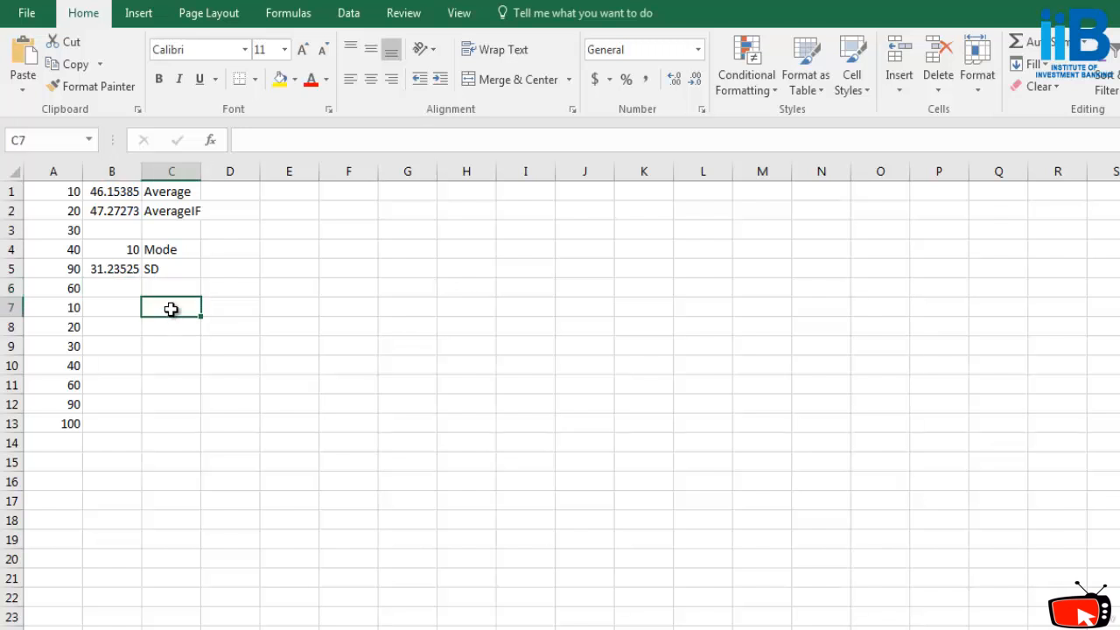
left_click_drag(170, 323, 180, 285)
left_click(181, 284)
left_click(175, 322)
left_click(175, 289)
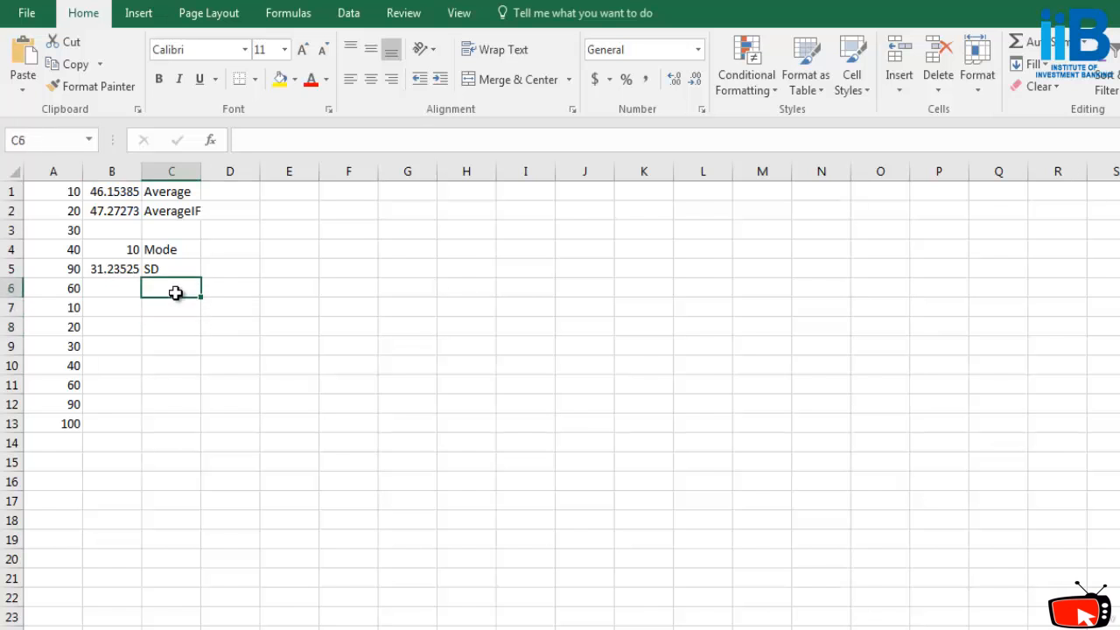
type("Median")
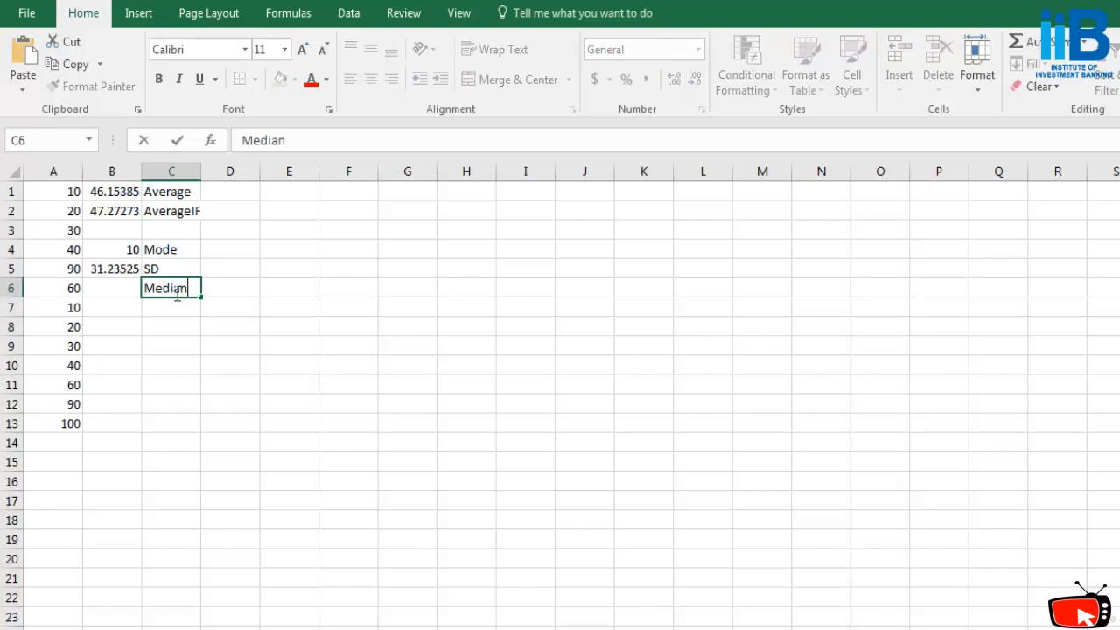
- Calculate the median of A1:A13 in B6 with the MEDIAN function
left_click(108, 286)
type("=A")
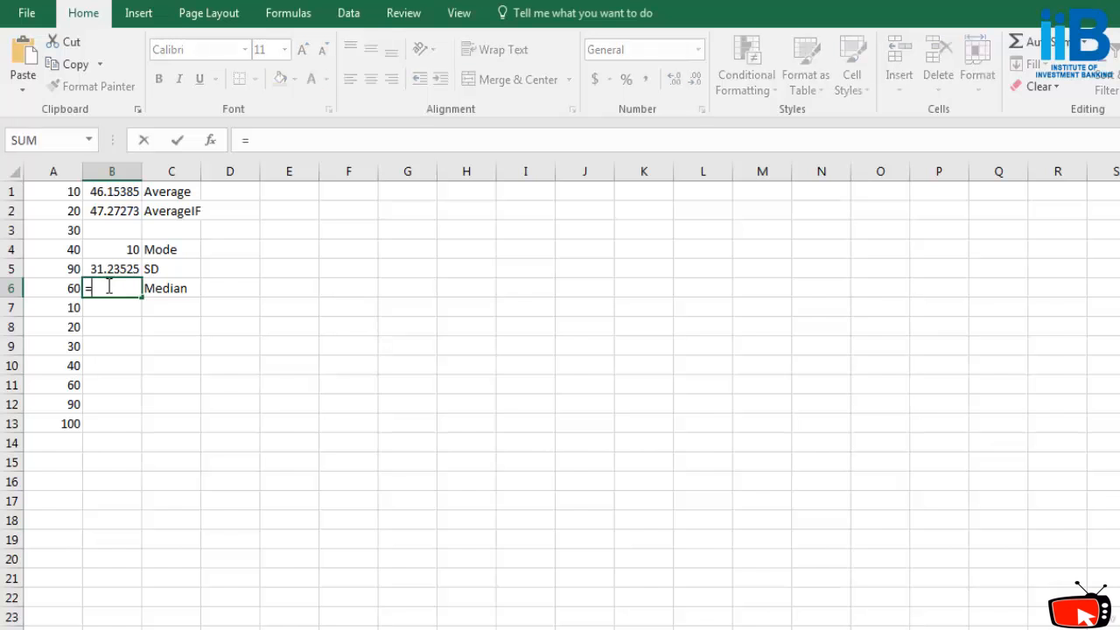
key("BackSpace")
key("BackSpace")
type("mediam")
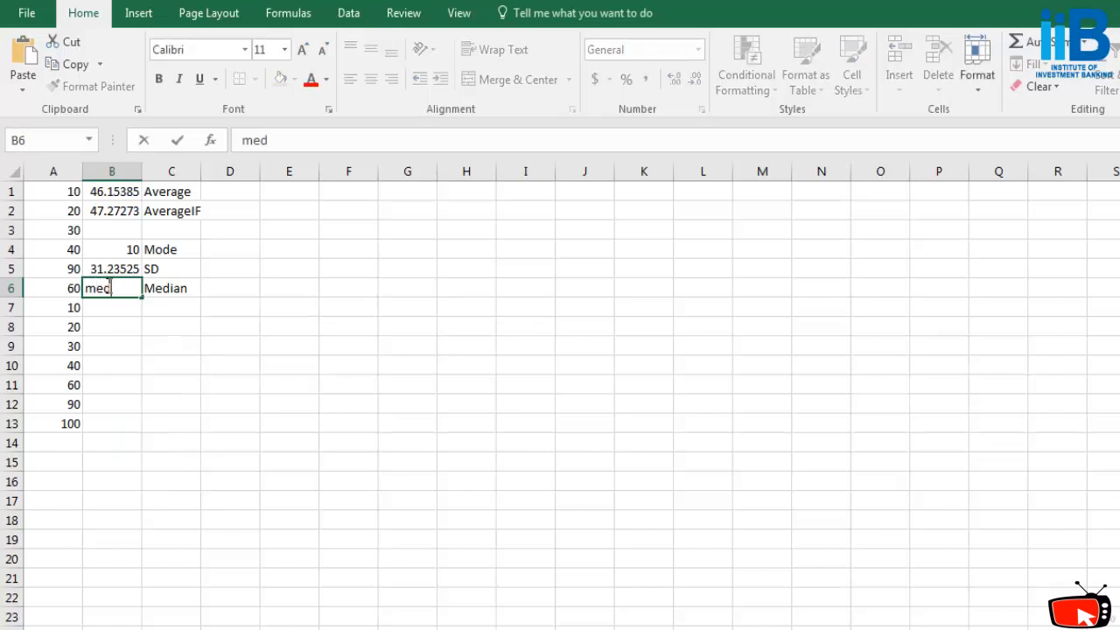
key("BackSpace")
key("BackSpace")
key("BackSpace")
key("BackSpace")
key("BackSpace")
key("BackSpace")
type("=Median(A1")
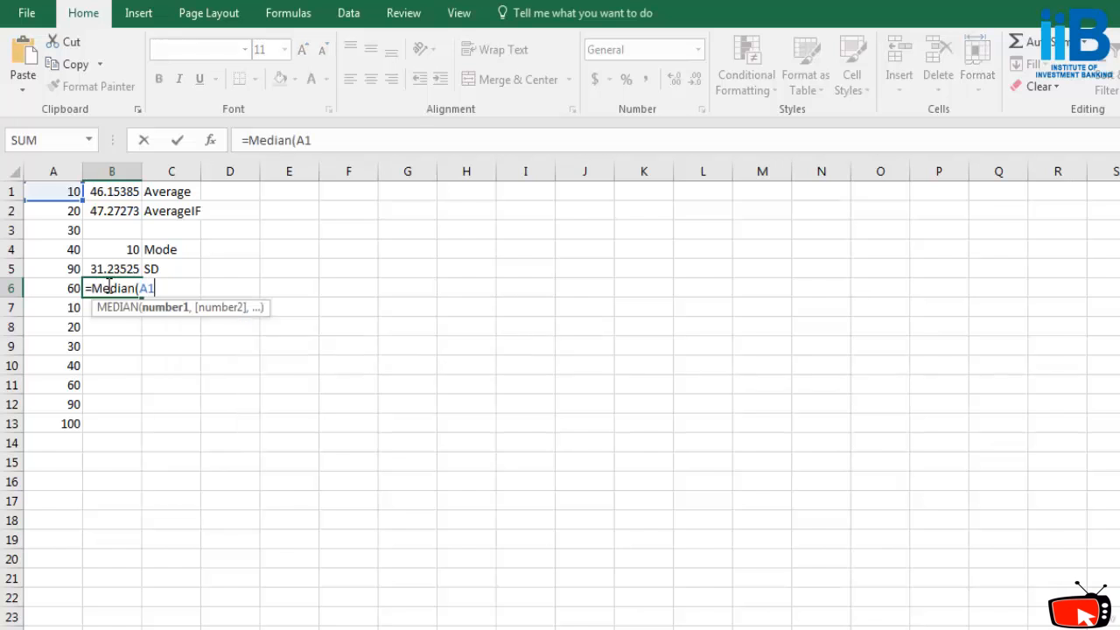
type(":A13)")
key("Return")
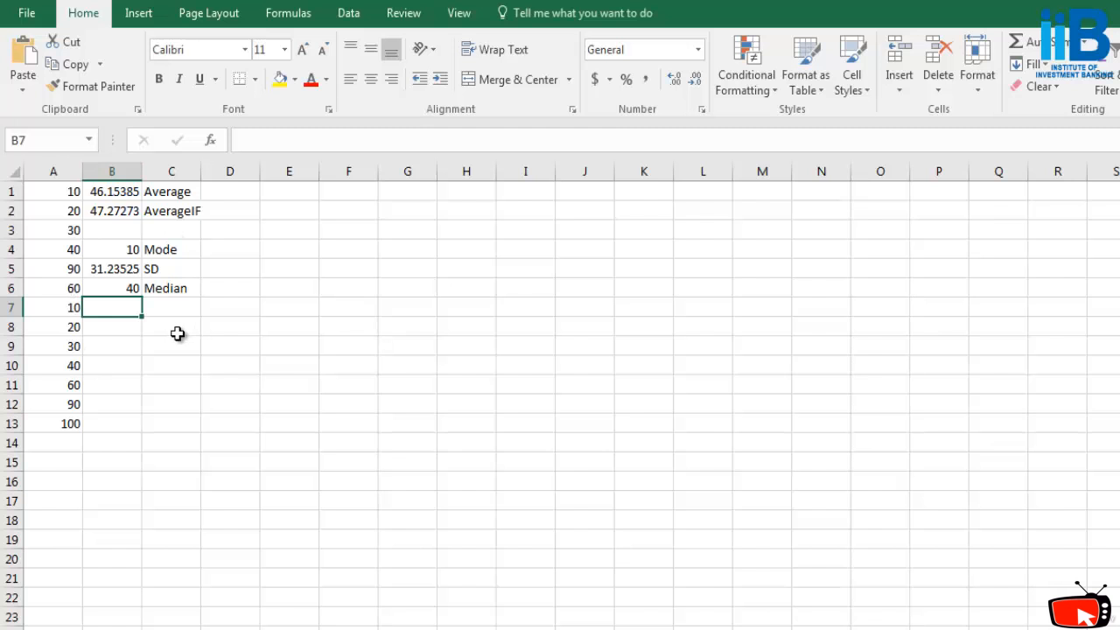
- Label cell C8 as MAX and cell C9 as MIN
left_click(148, 331)
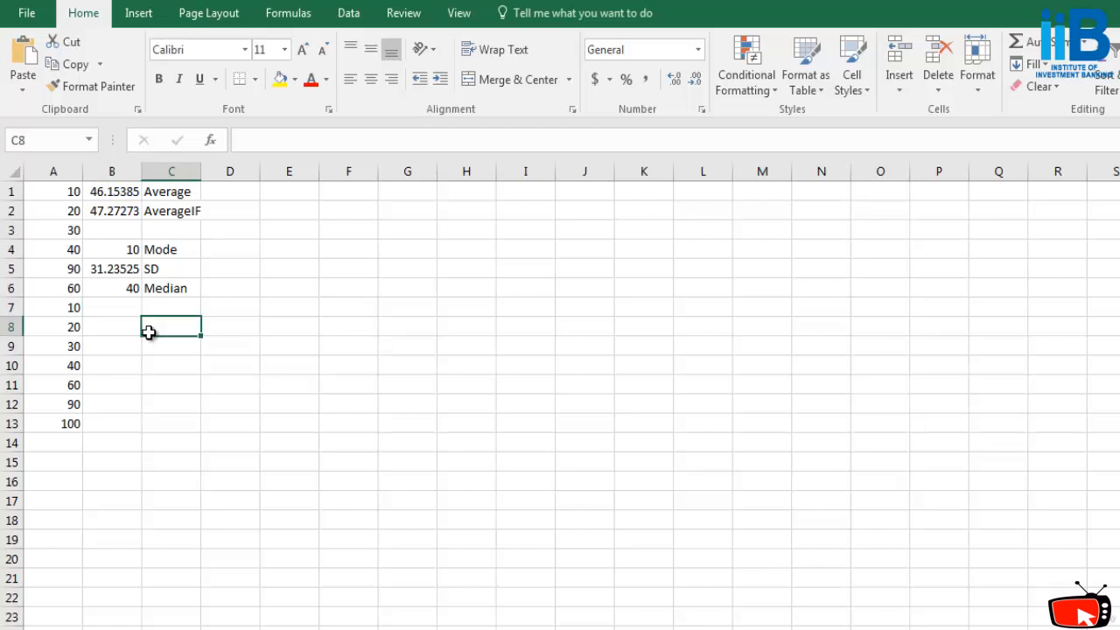
left_click(121, 329)
left_click(161, 331)
type("MAX")
left_click(165, 353)
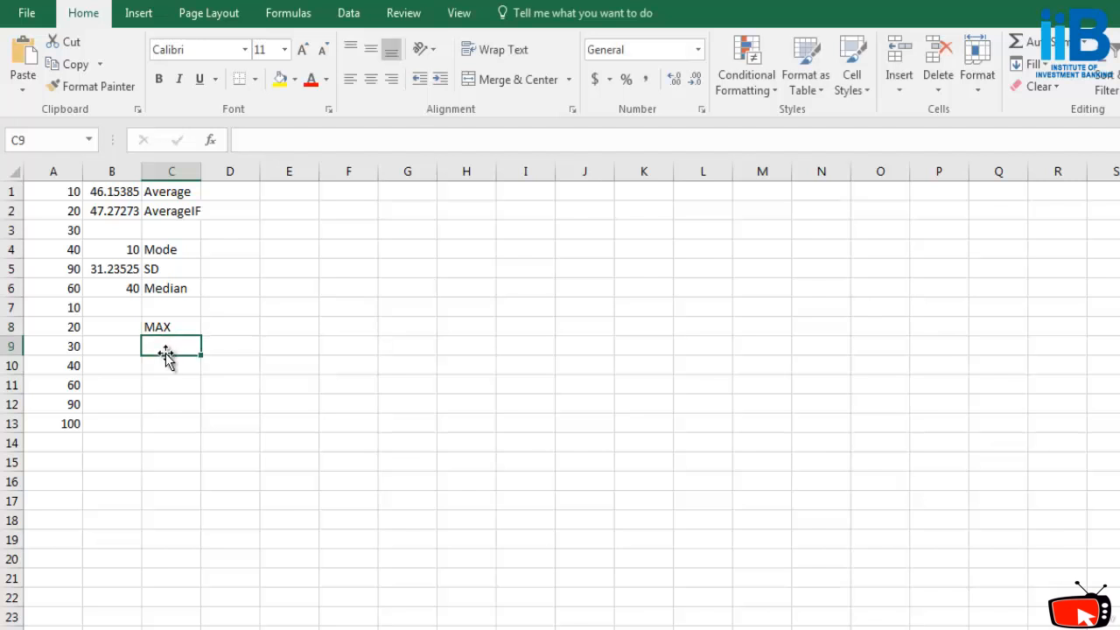
type("MIN")
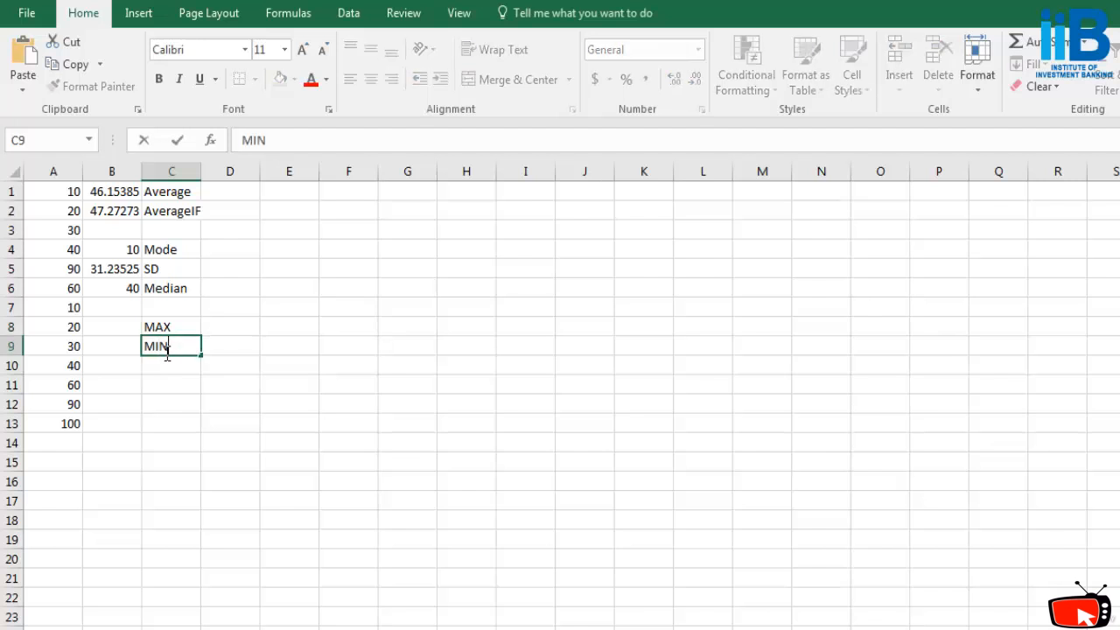
- Calculate the largest value of A1:A13 in B8 with the MAX function
left_click(102, 329)
type("=")
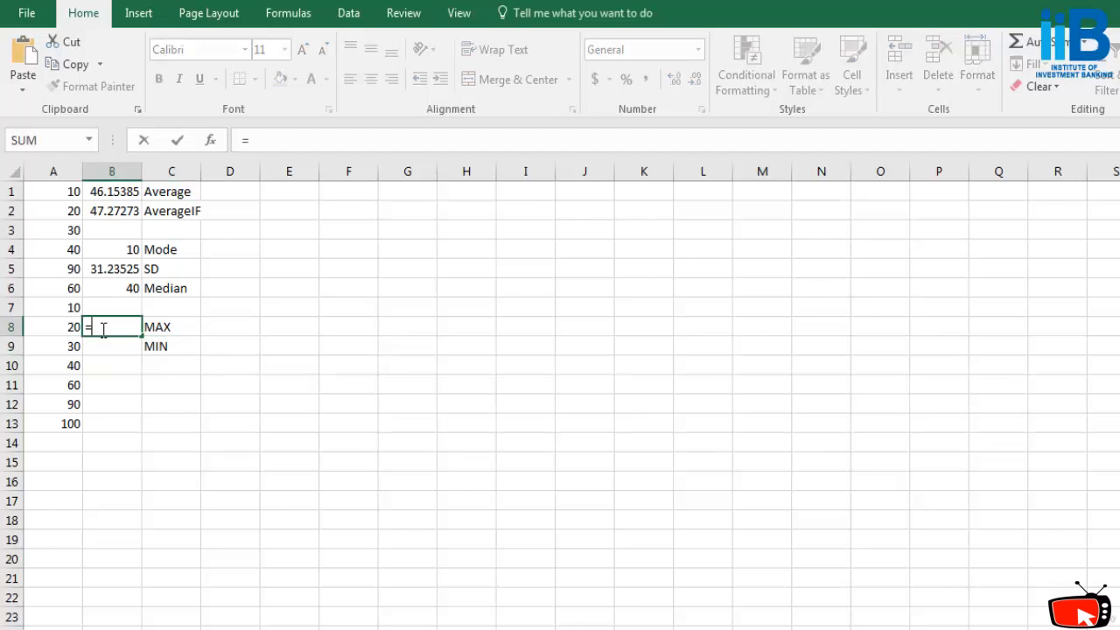
type("MAX(A1:")
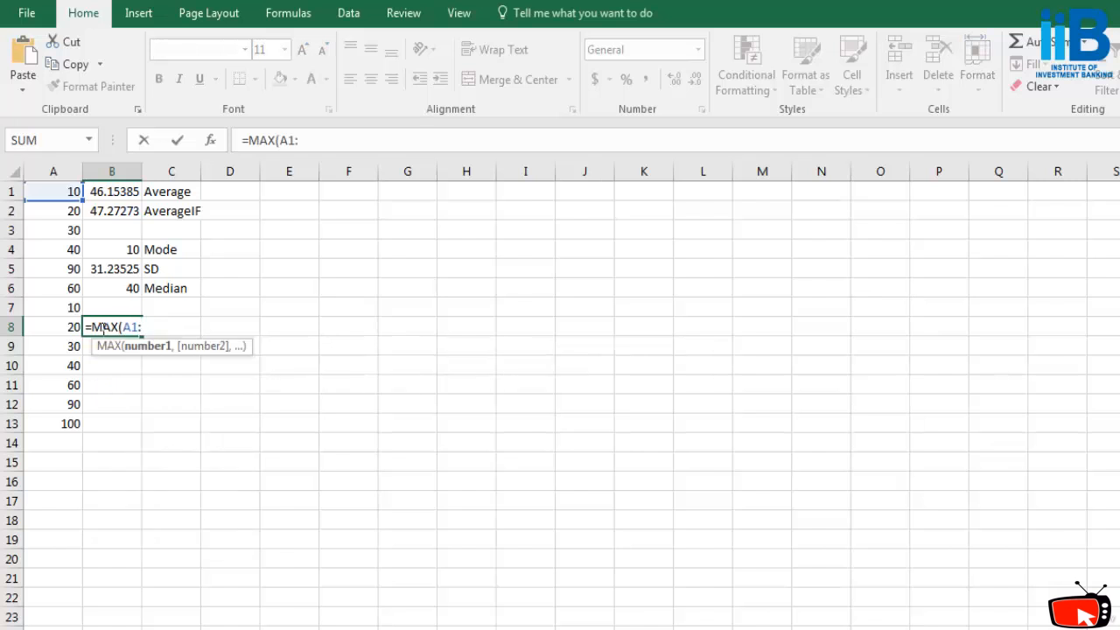
type("A13)")
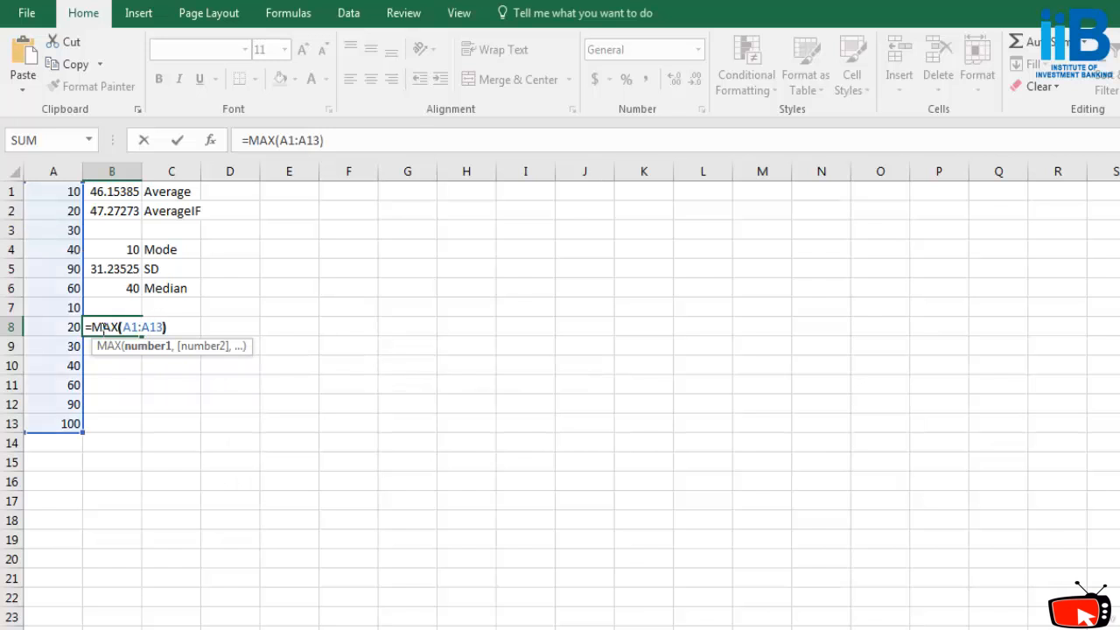
key("Return")
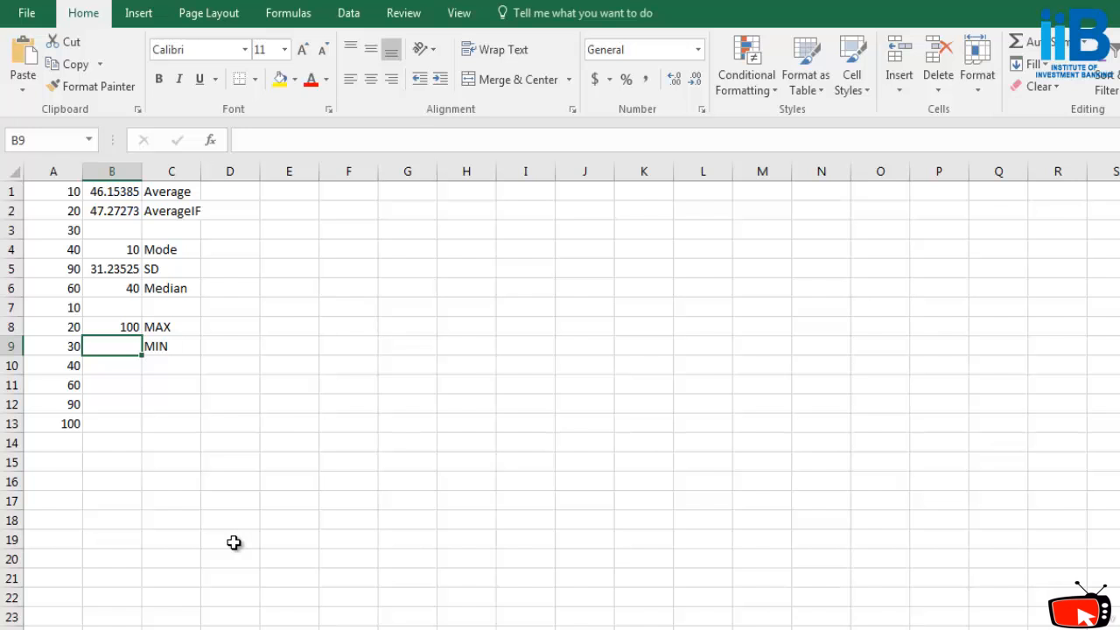
- Calculate the smallest value of A1:A13 in B9 with the MIN function and check the formula
left_click(59, 385)
left_click(137, 445)
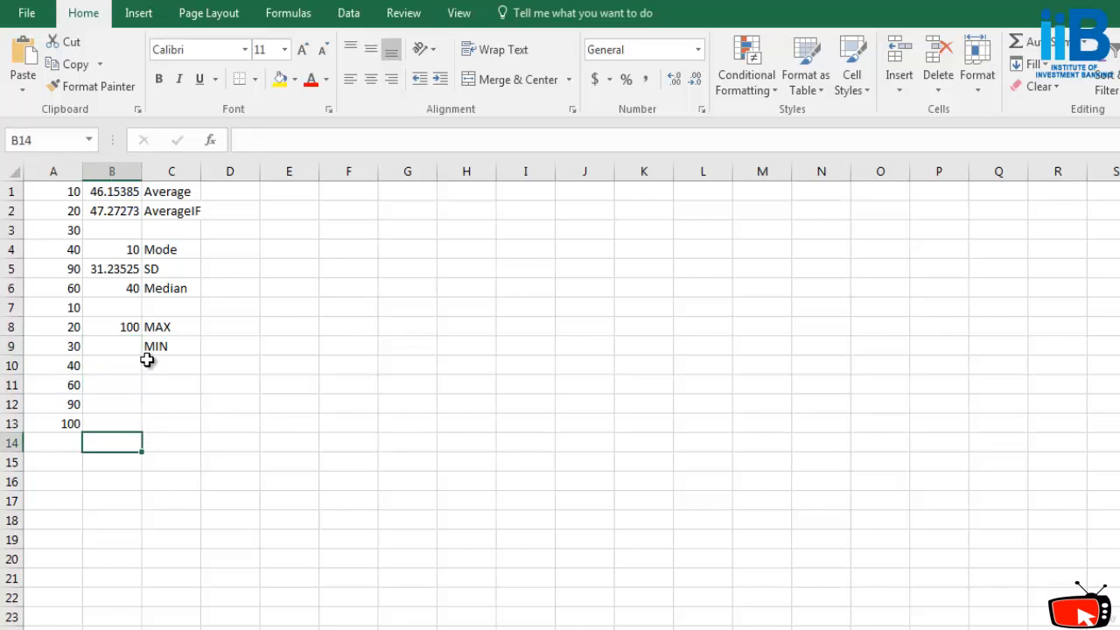
left_click(138, 351)
type("=")
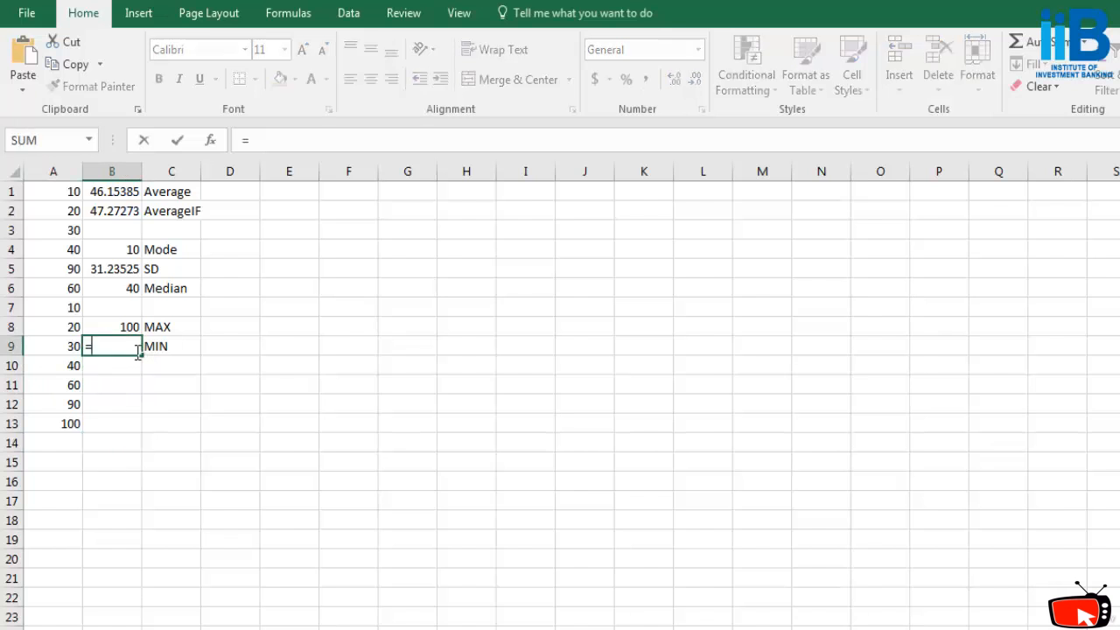
type("MIN(A")
key("BackSpace")
type("A1:Q")
key("BackSpace")
key("BackSpace")
type(":A13)")
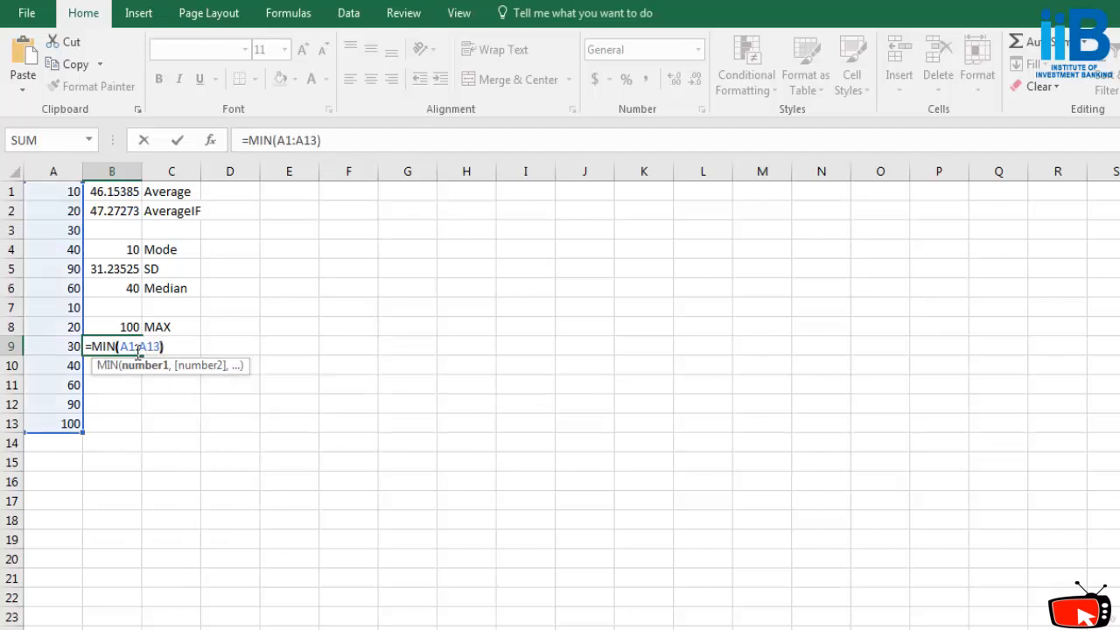
key("Return")
left_click(129, 346)
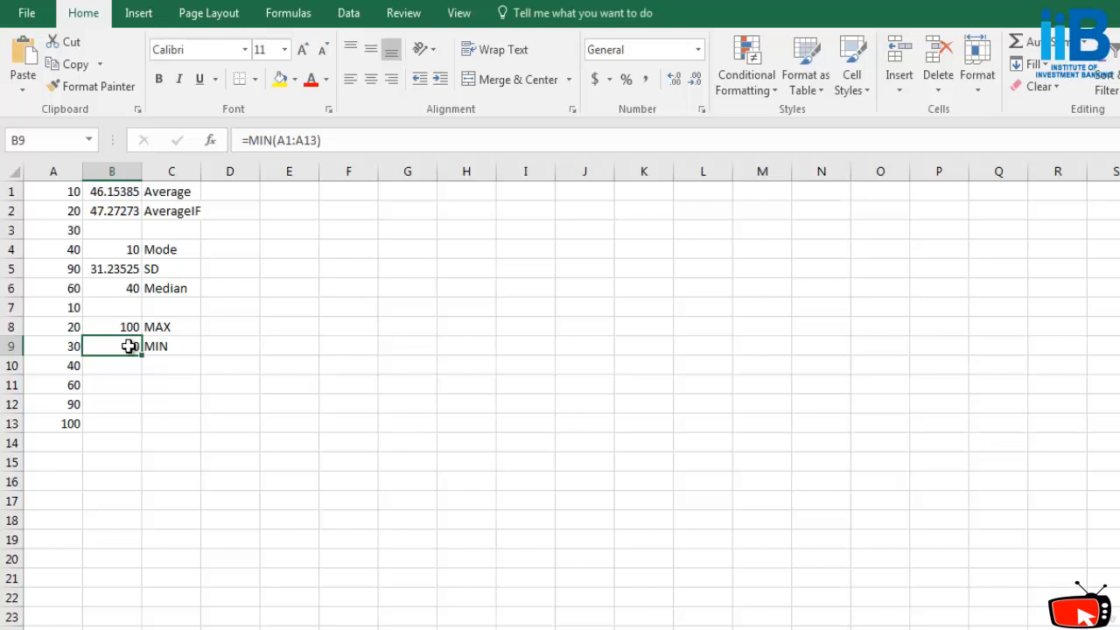
- Label cell C11 as Large and cell C12 as Small
left_click(167, 386)
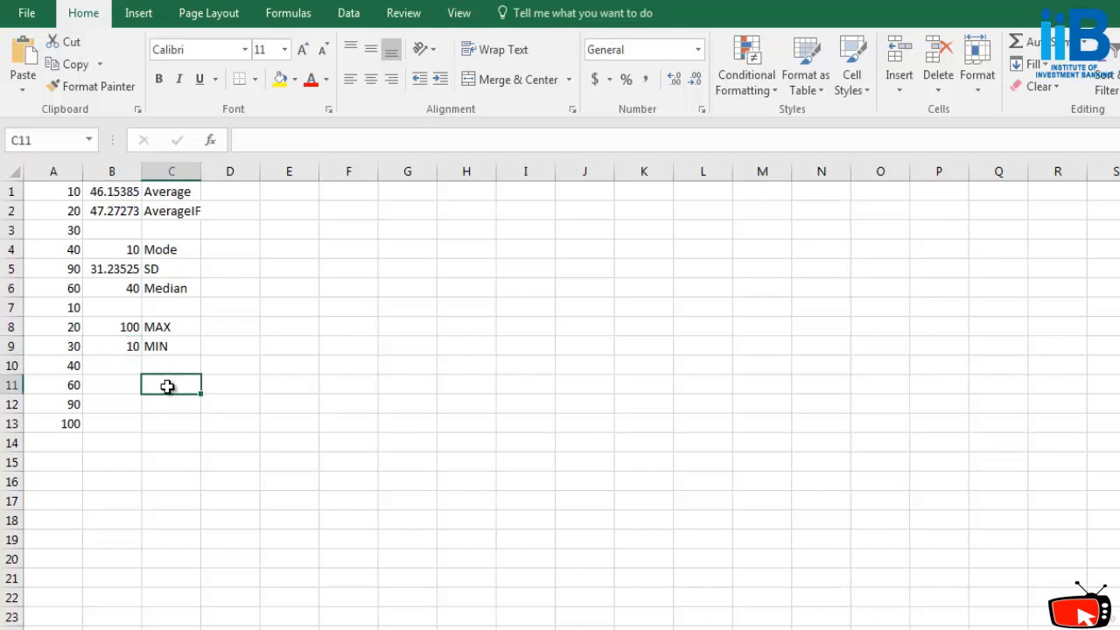
type("LAger")
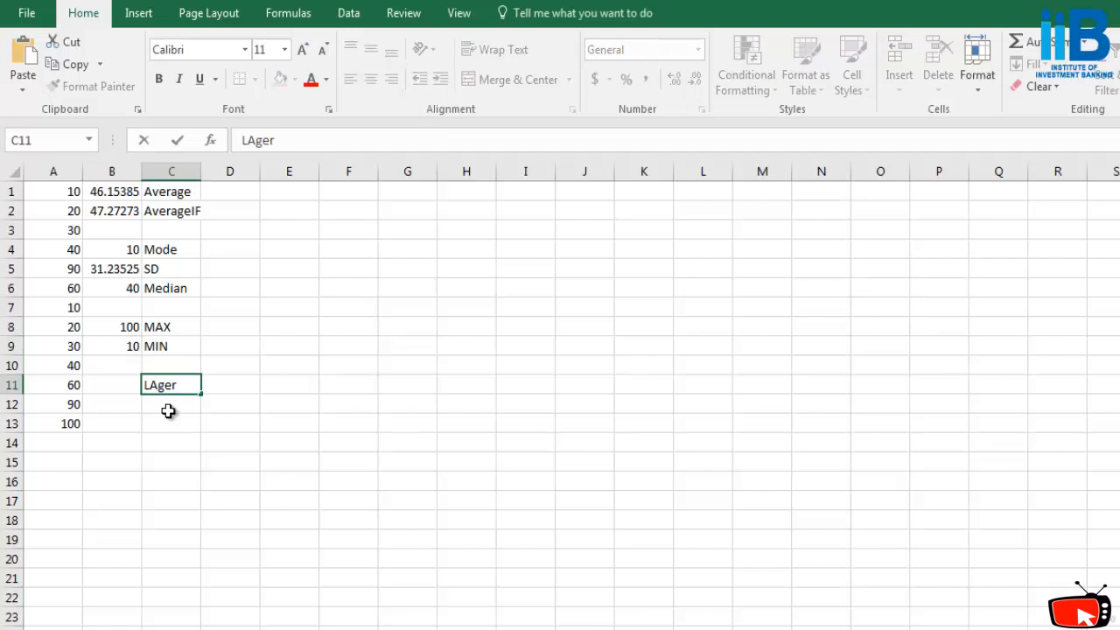
key("BackSpace")
key("BackSpace")
key("BackSpace")
key("BackSpace")
type("arge")
left_click(156, 398)
type("Small")
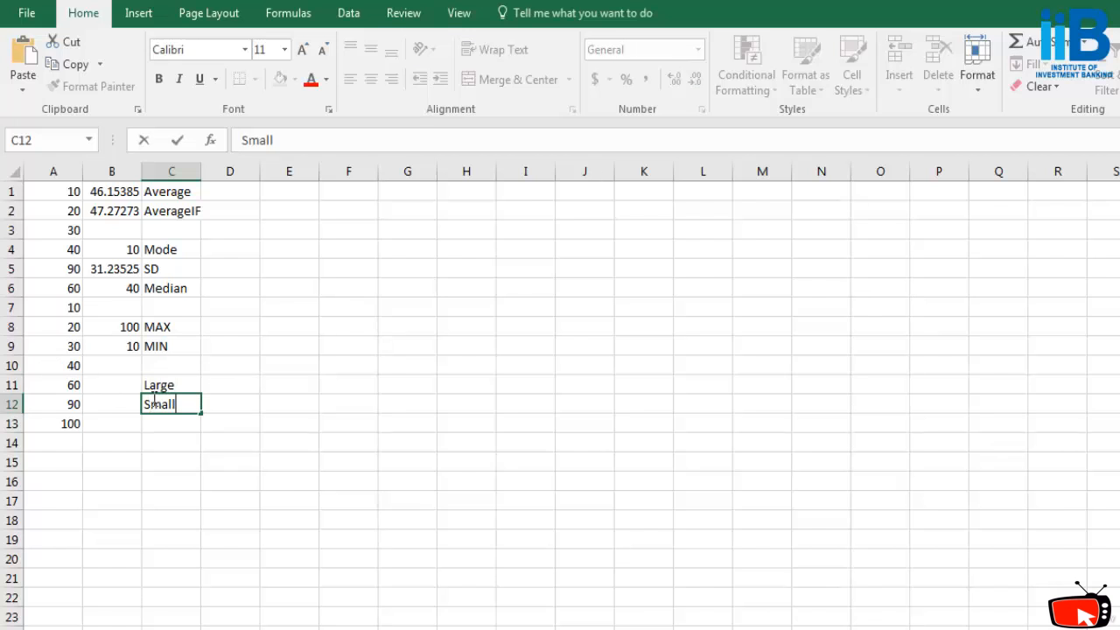
left_click(119, 386)
type("=")
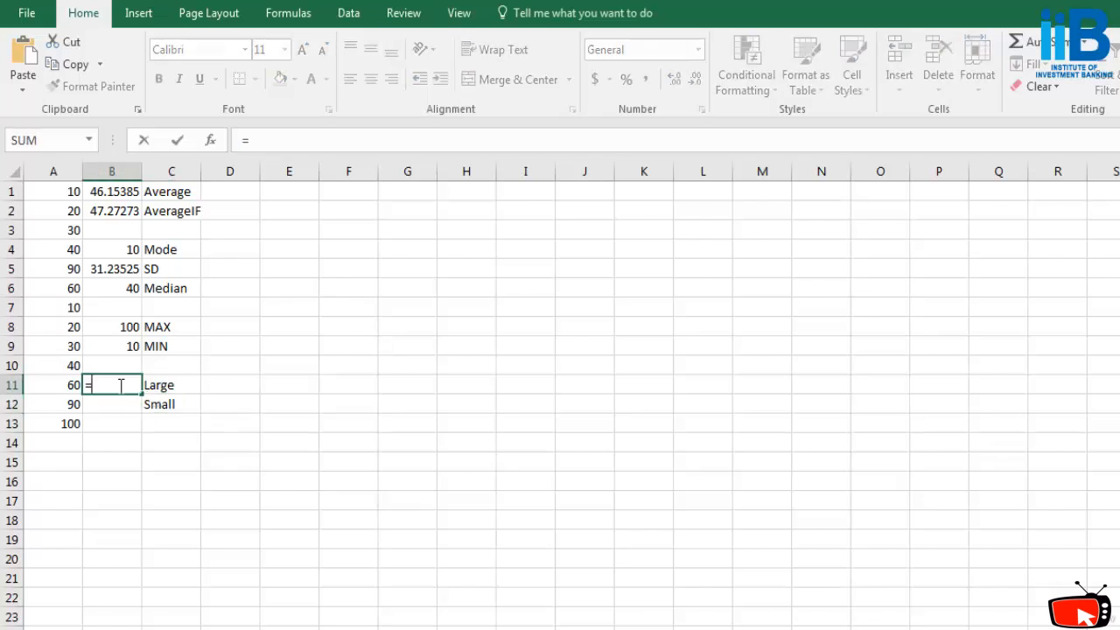
type("lager")
key("BackSpace")
key("BackSpace")
key("BackSpace")
key("BackSpace")
key("BackSpace")
key("BackSpace")
key("Escape")
- Calculate the fourth-largest value of A1:A13 in B11 with the LARGE function and check the formula
type("=large(")
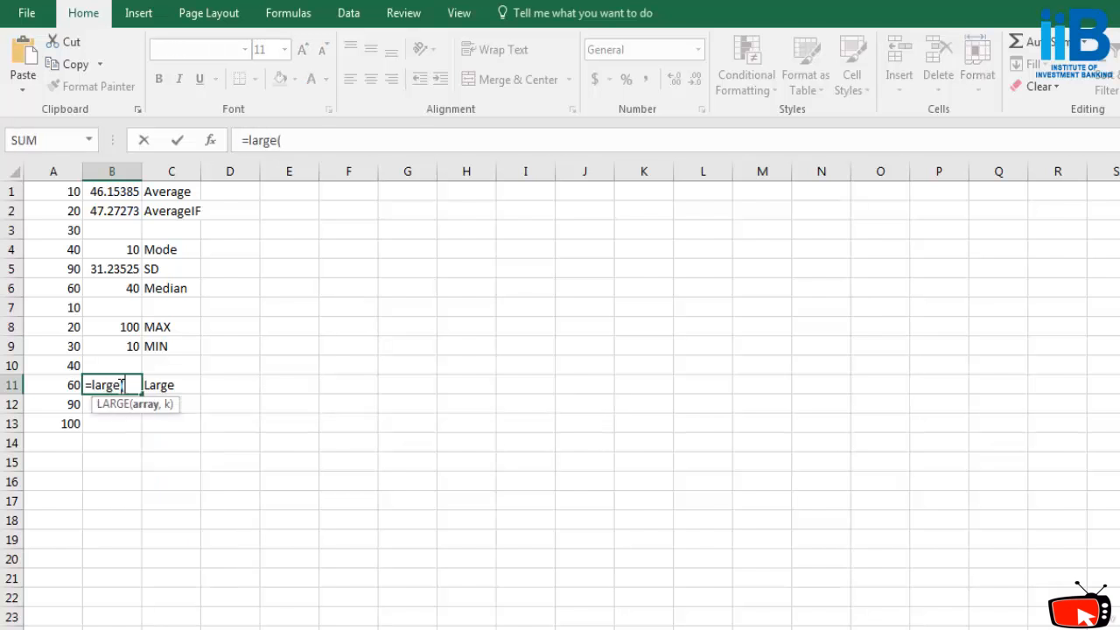
type("A1:A13")
type(",")
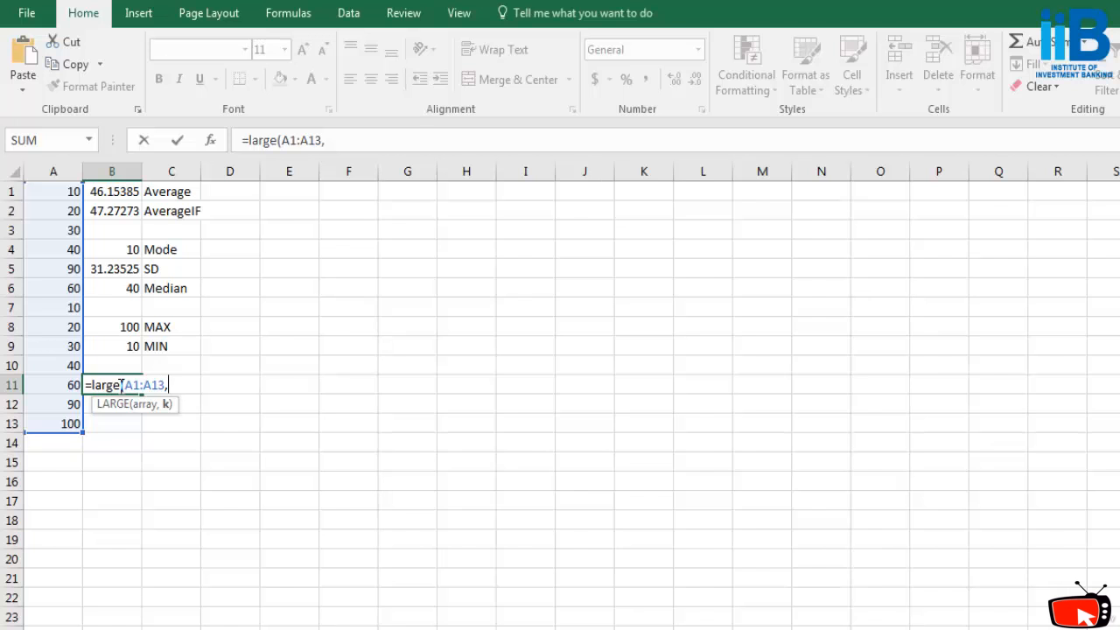
type("2")
key("BackSpace")
type("4)")
key("Return")
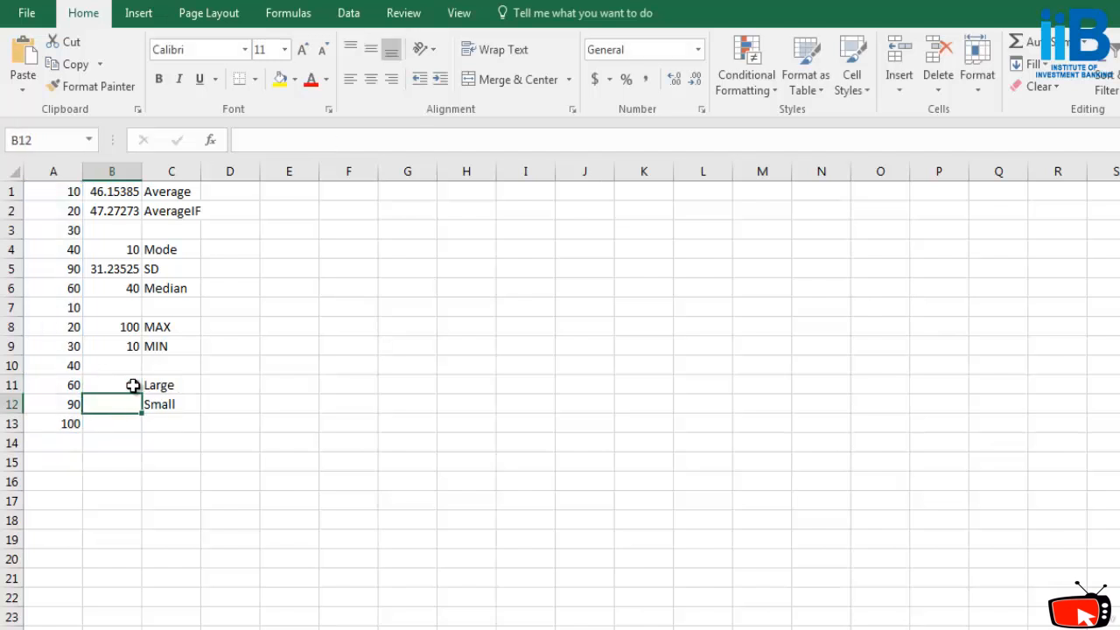
left_click(132, 386)
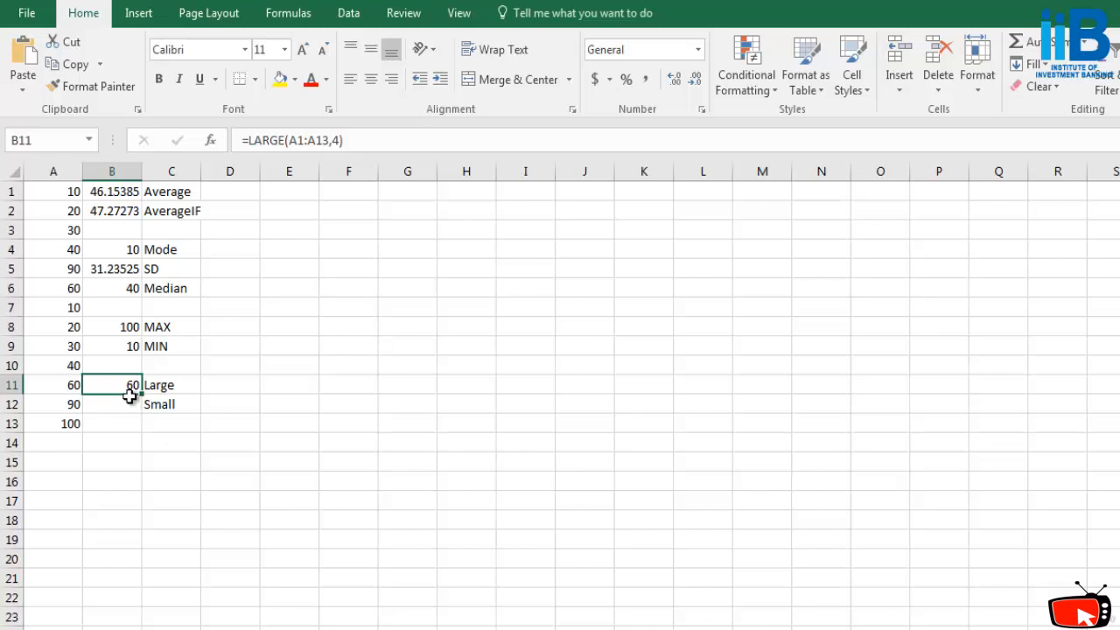
- Calculate the sixth-largest value of A1:A13 in D11 with the LARGE function and clear the cell again
left_click(223, 385)
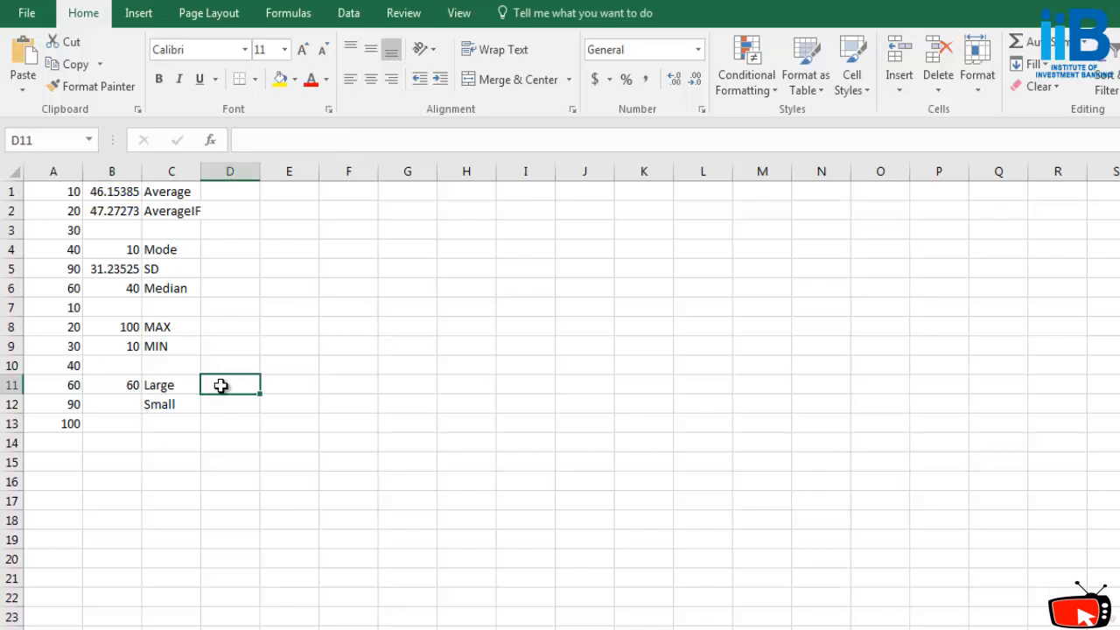
type("=lager")
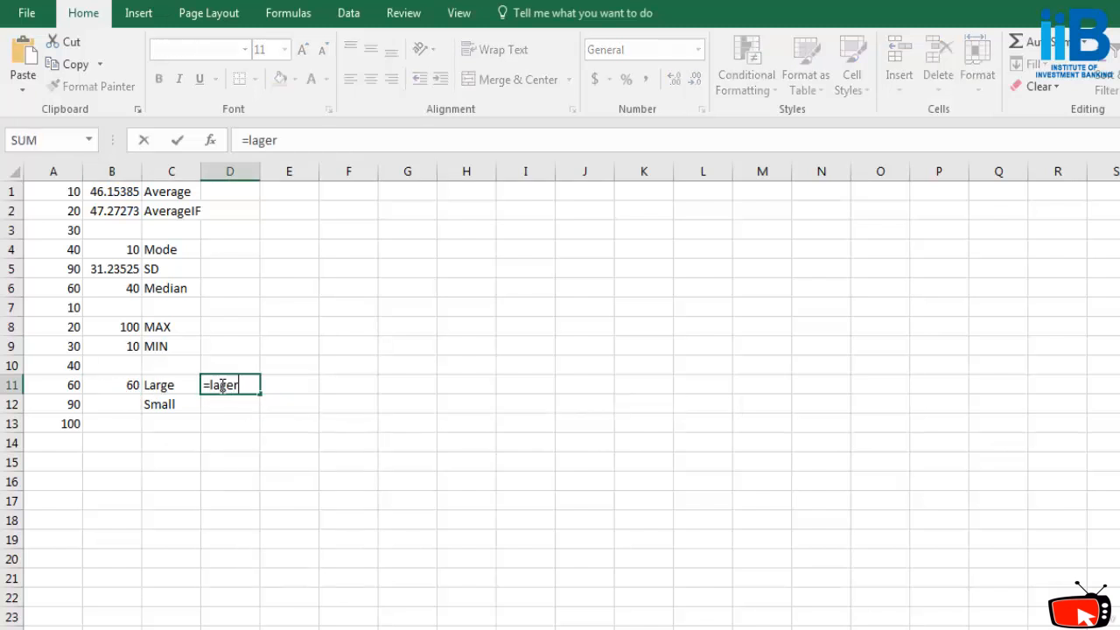
type("(")
key("BackSpace")
key("BackSpace")
key("BackSpace")
key("BackSpace")
type("rge(A")
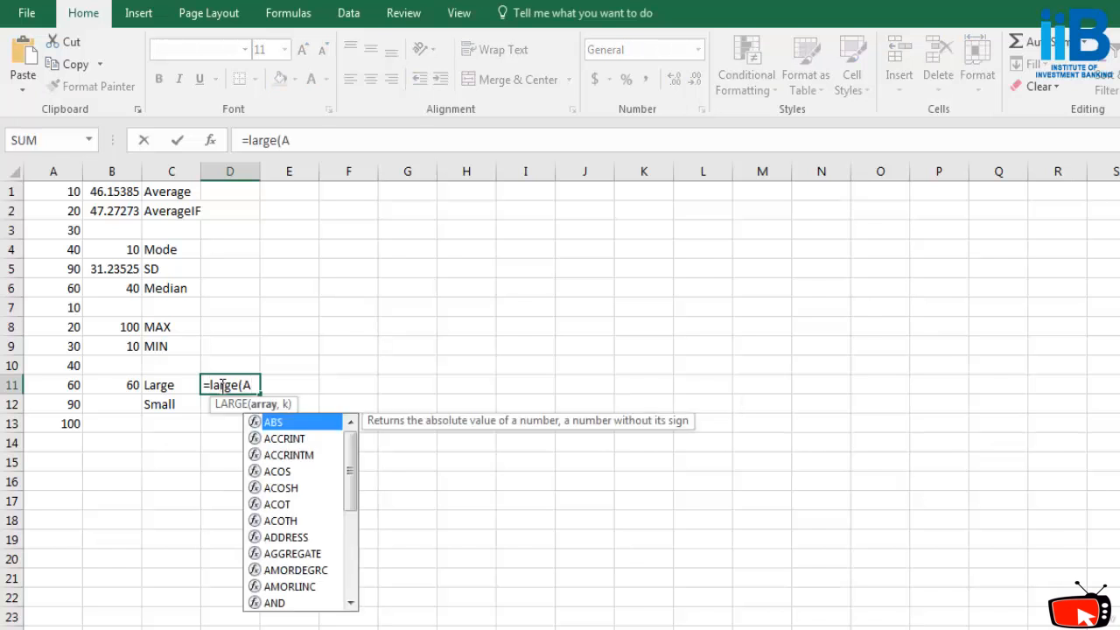
type("1:")
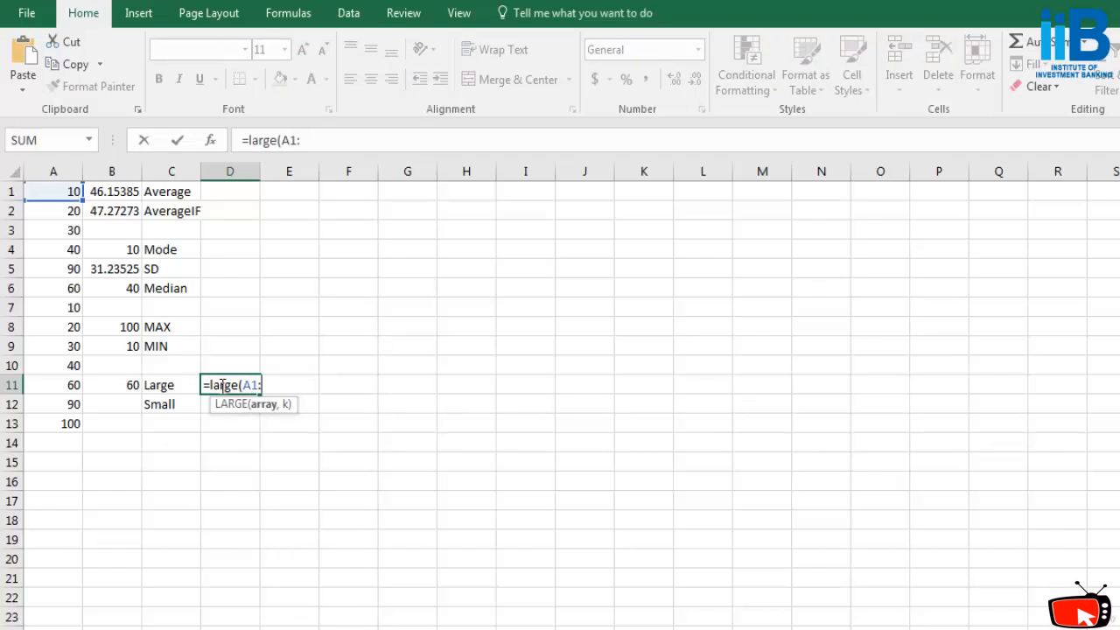
type("A13,")
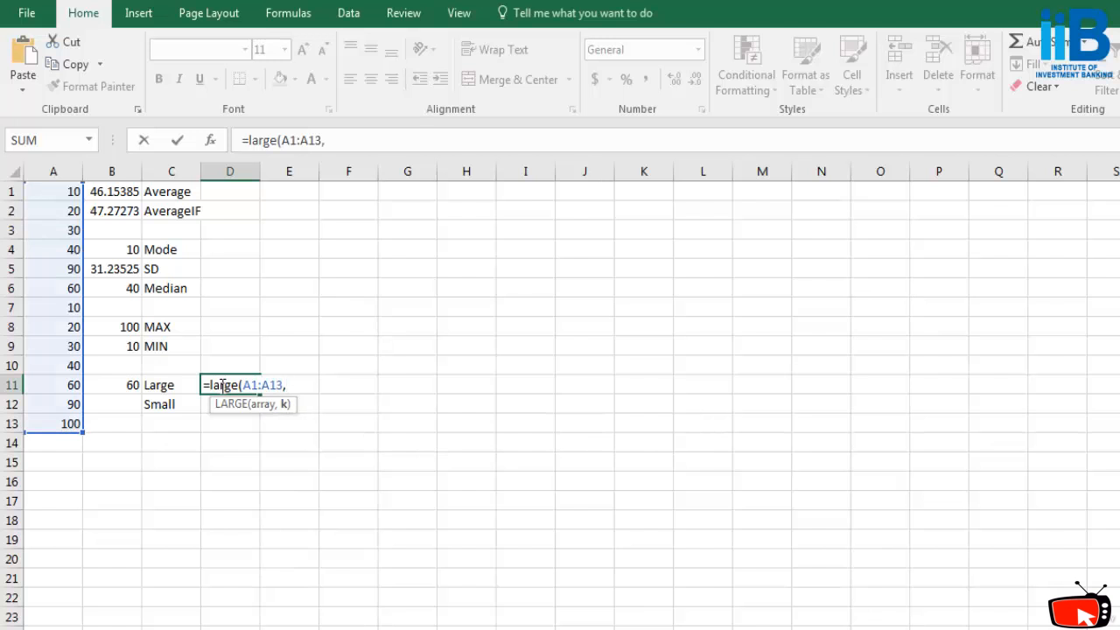
type("6)")
key("Return")
left_click(239, 385)
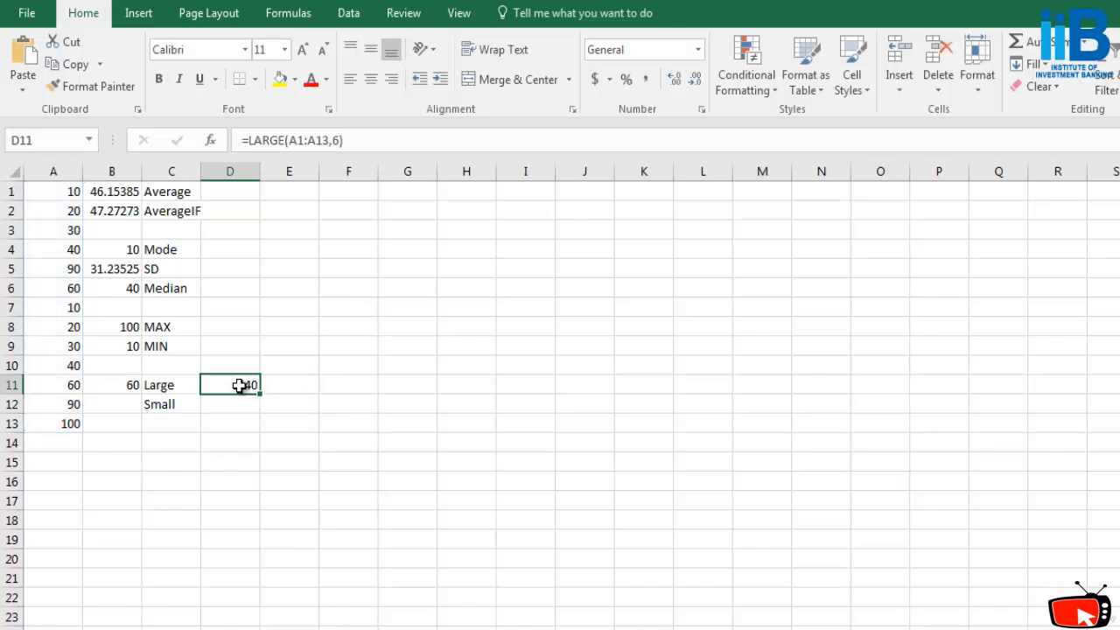
key("BackSpace")
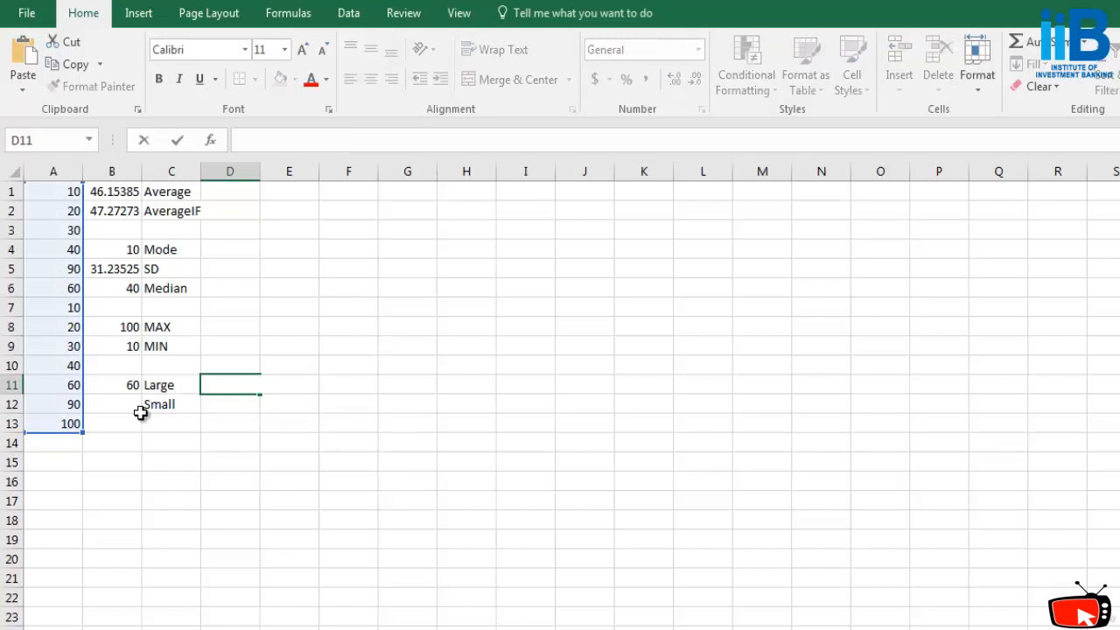
- Calculate the fourth-smallest value of A1:A13 in B12 with the SMALL function
left_click(107, 405)
type("=s")
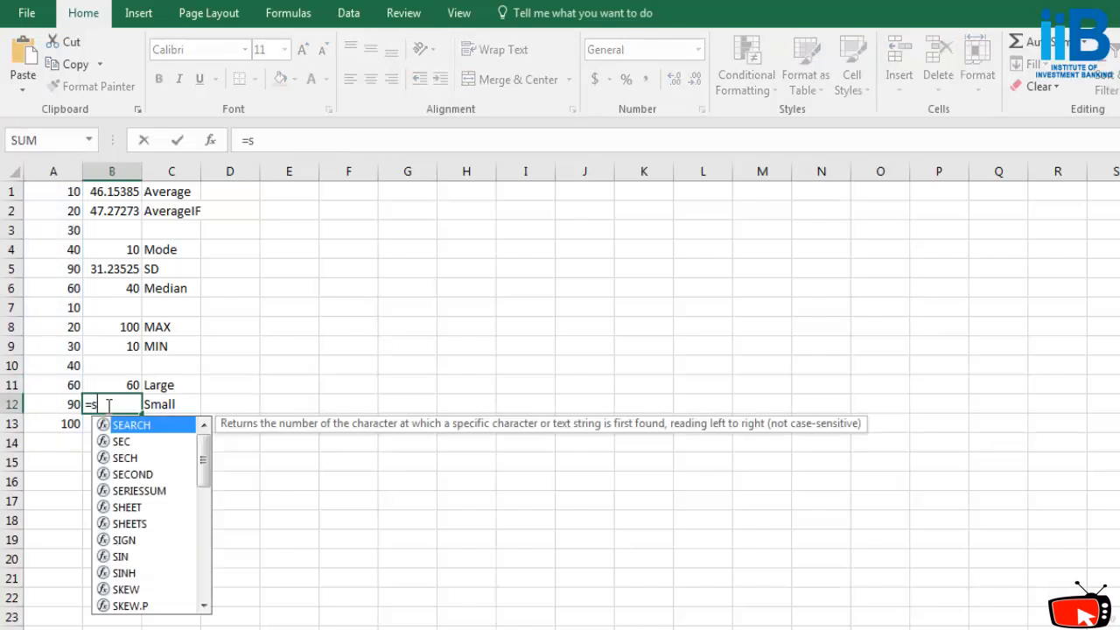
type("mall(")
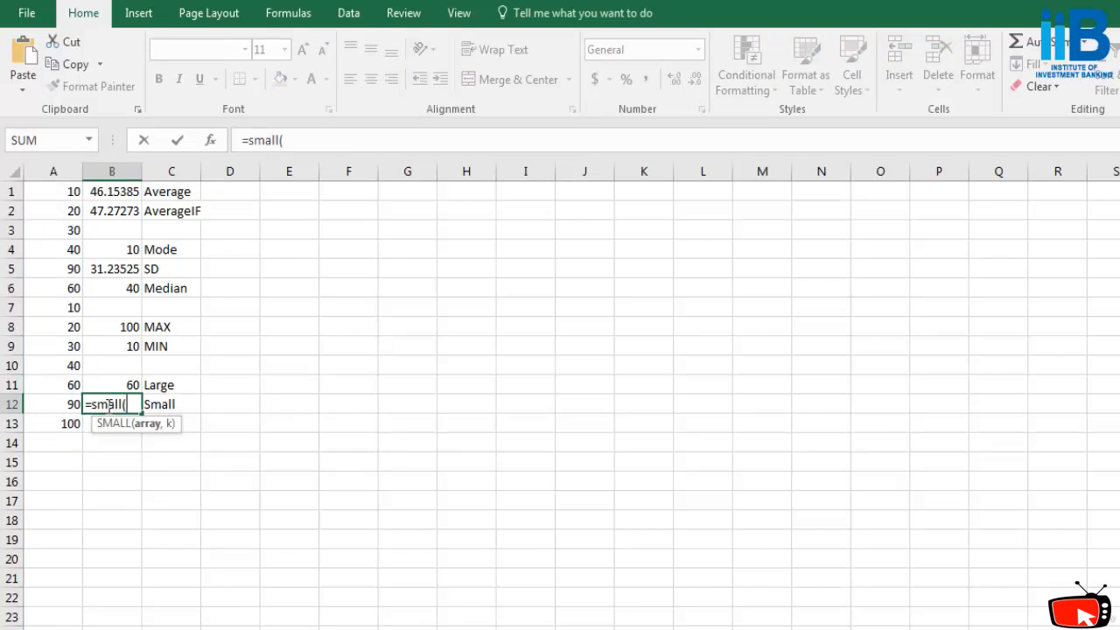
type("A")
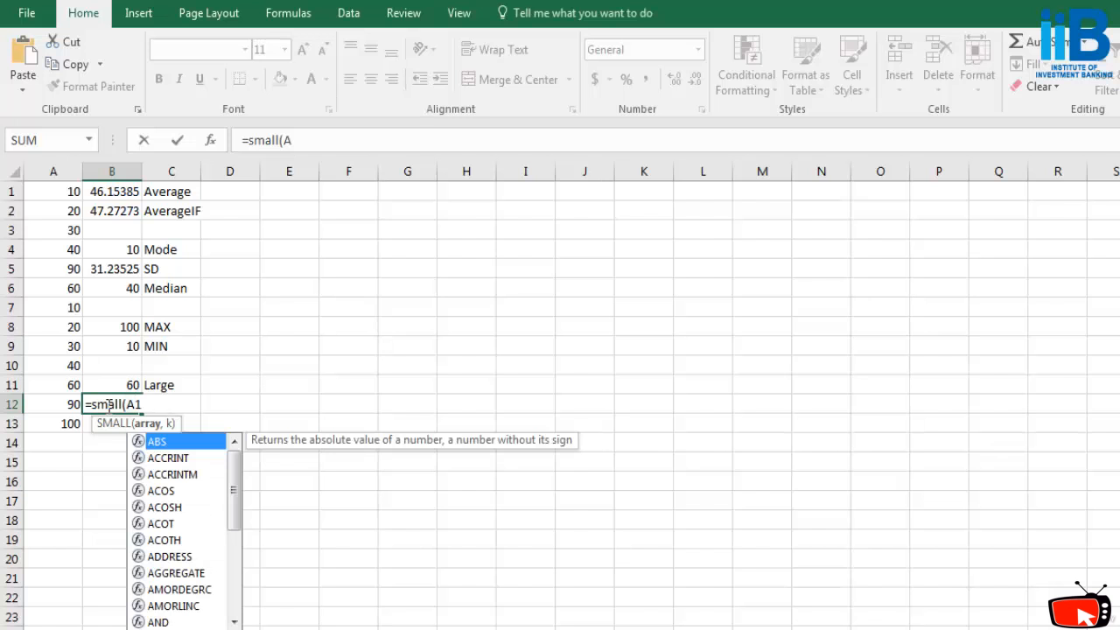
type("1:A1")
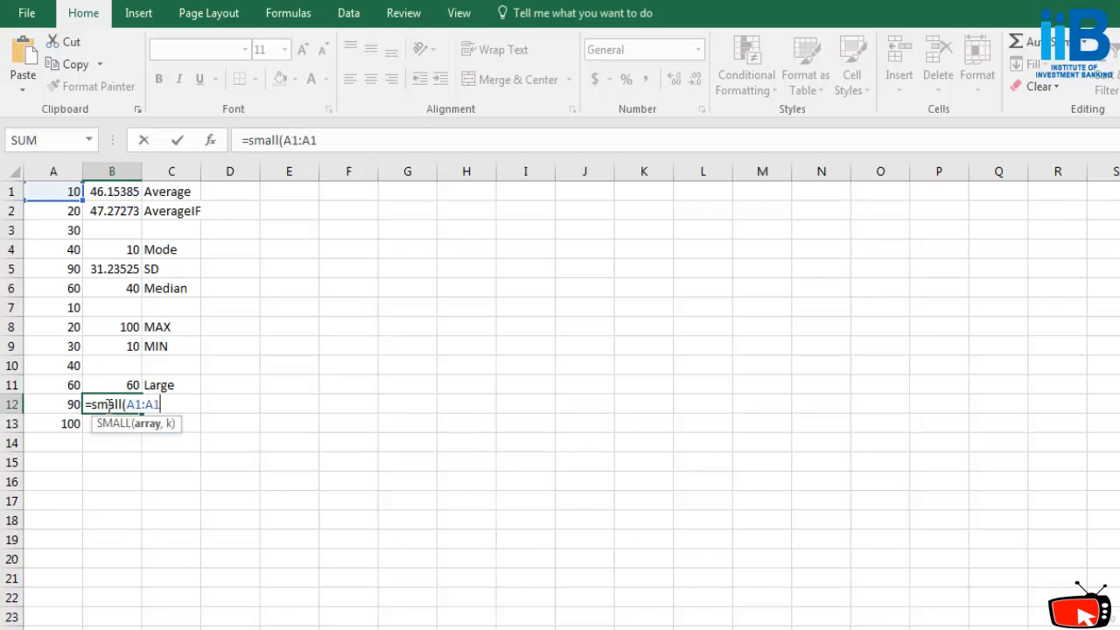
type("3")
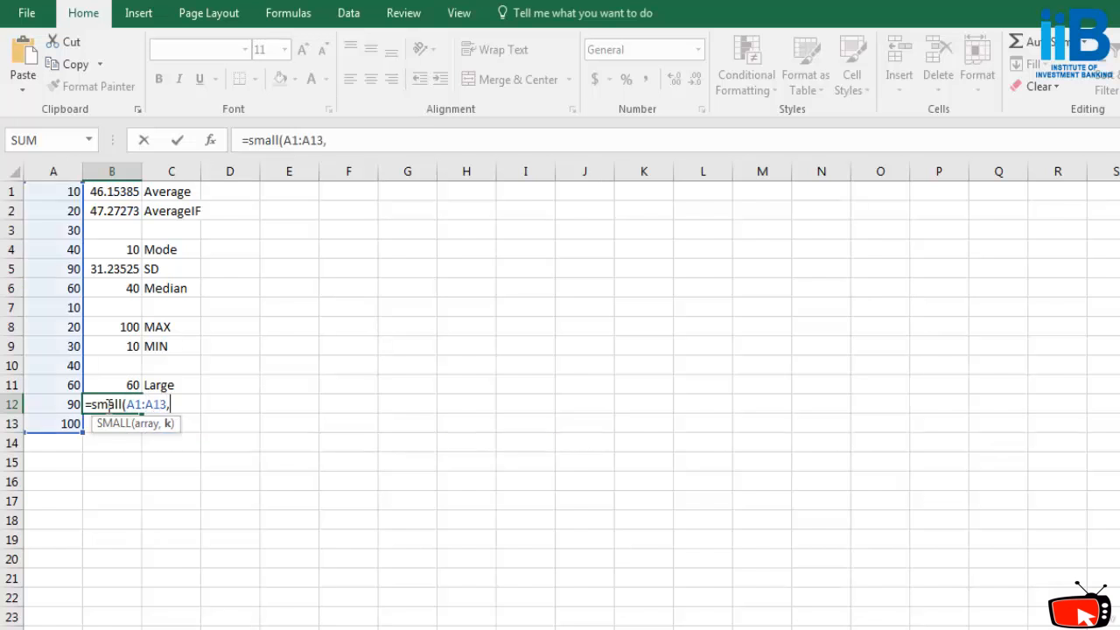
type(",2")
key("BackSpace")
type("4)")
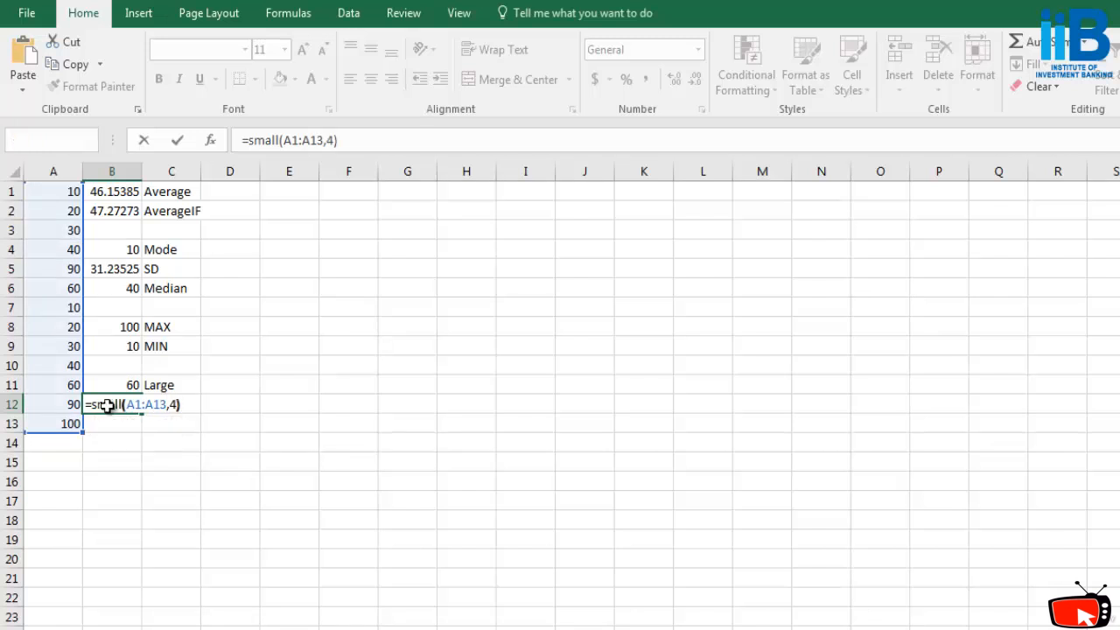
key("Return")
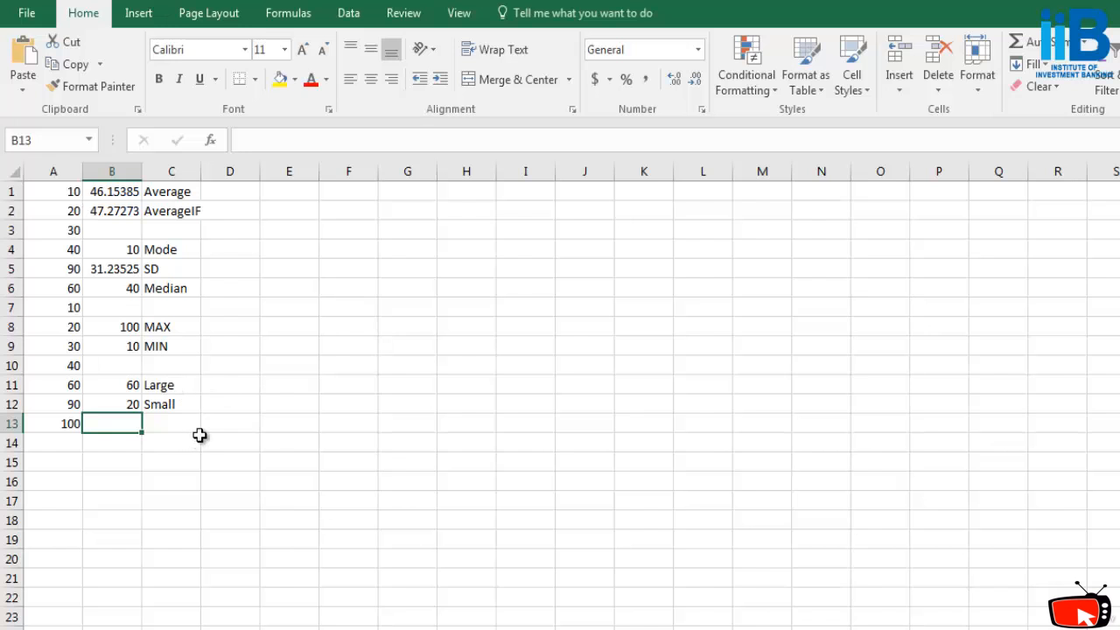
- Calculate the ninth-smallest value of A1:A13 in D12 with the SMALL function and clear the cell again
left_click(225, 408)
type("=")
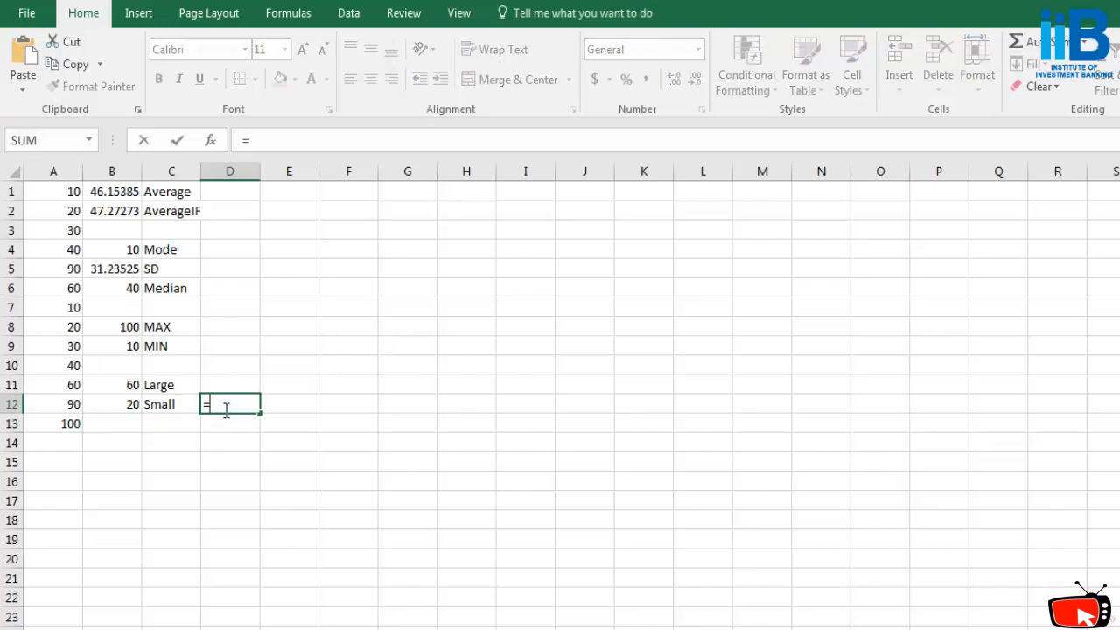
type("small(")
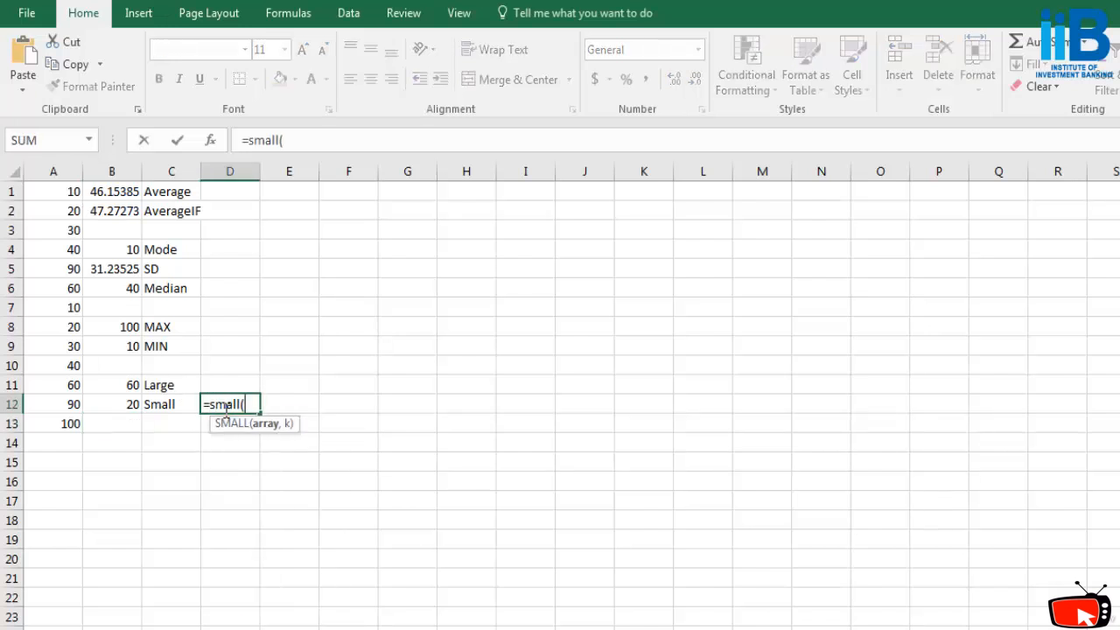
type("A1:A!#")
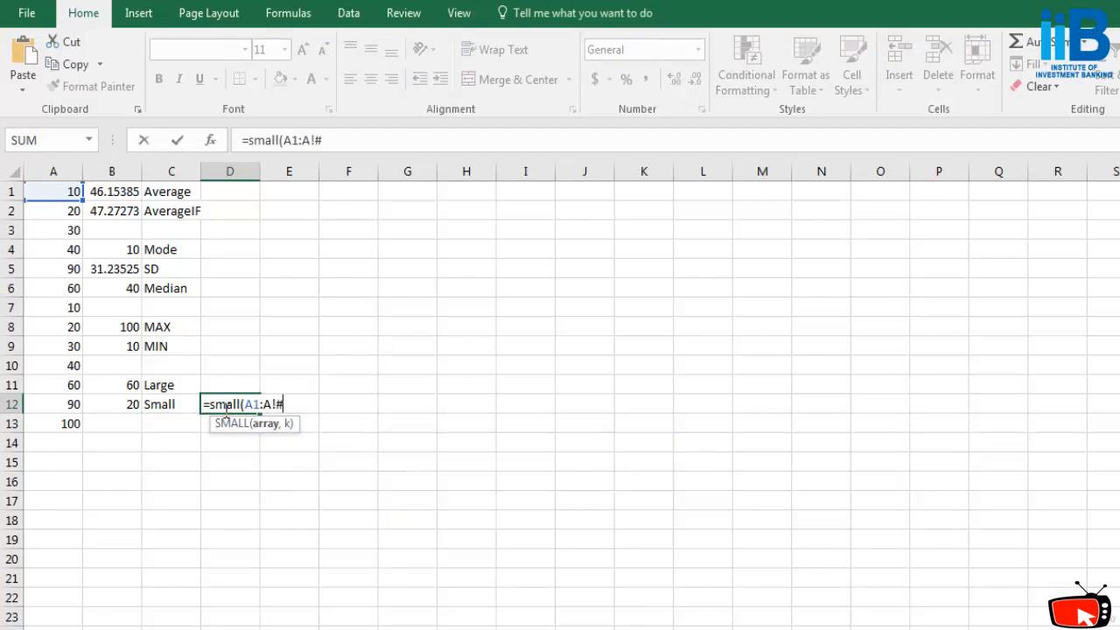
key("BackSpace")
key("BackSpace")
key("BackSpace")
type("A13,6")
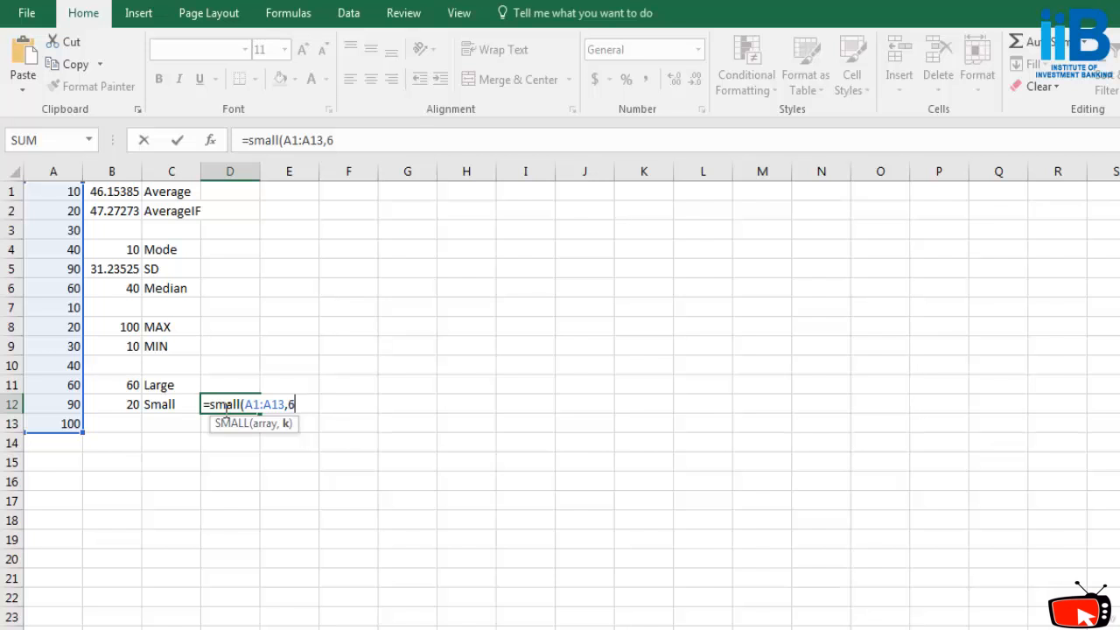
key("BackSpace")
type("9)")
key("Return")
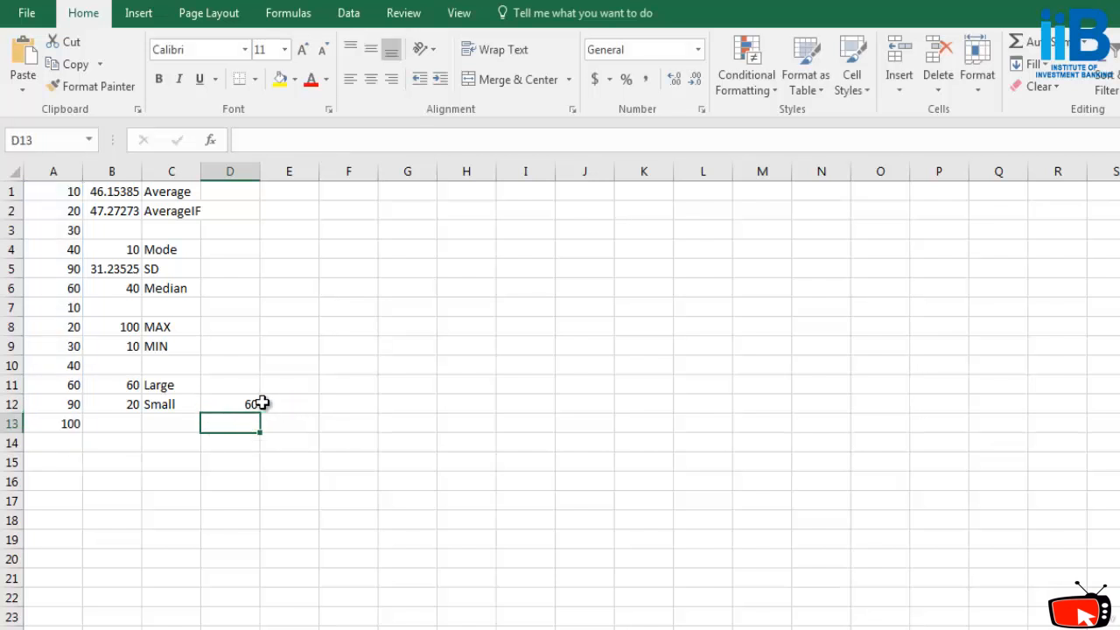
left_click(251, 403)
left_click(232, 384)
left_click(229, 414)
left_click(229, 381)
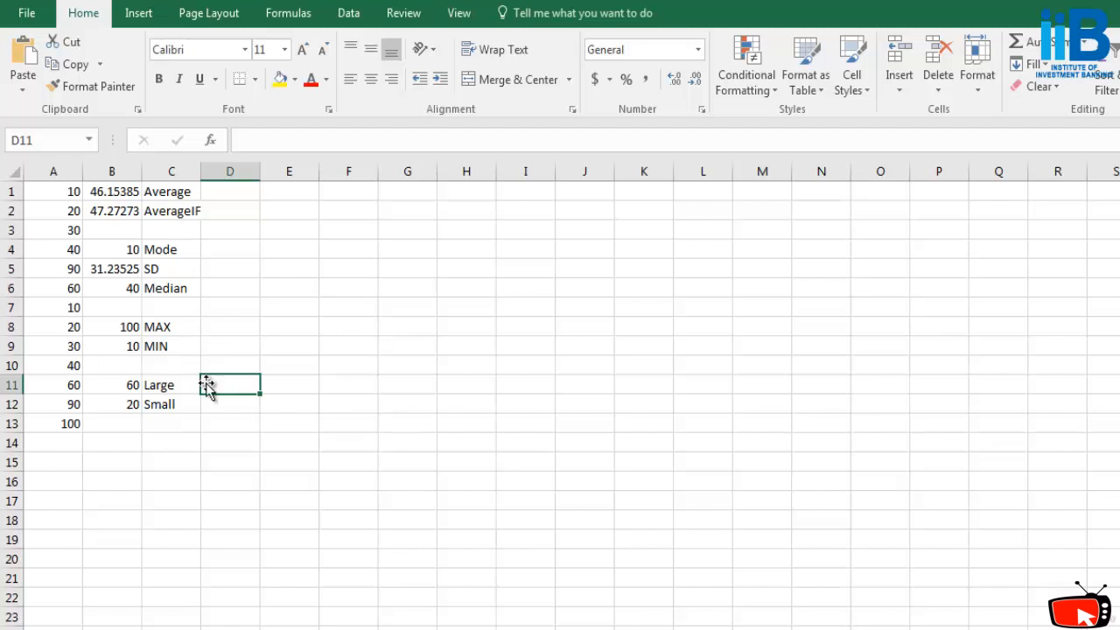
type("=lagr")
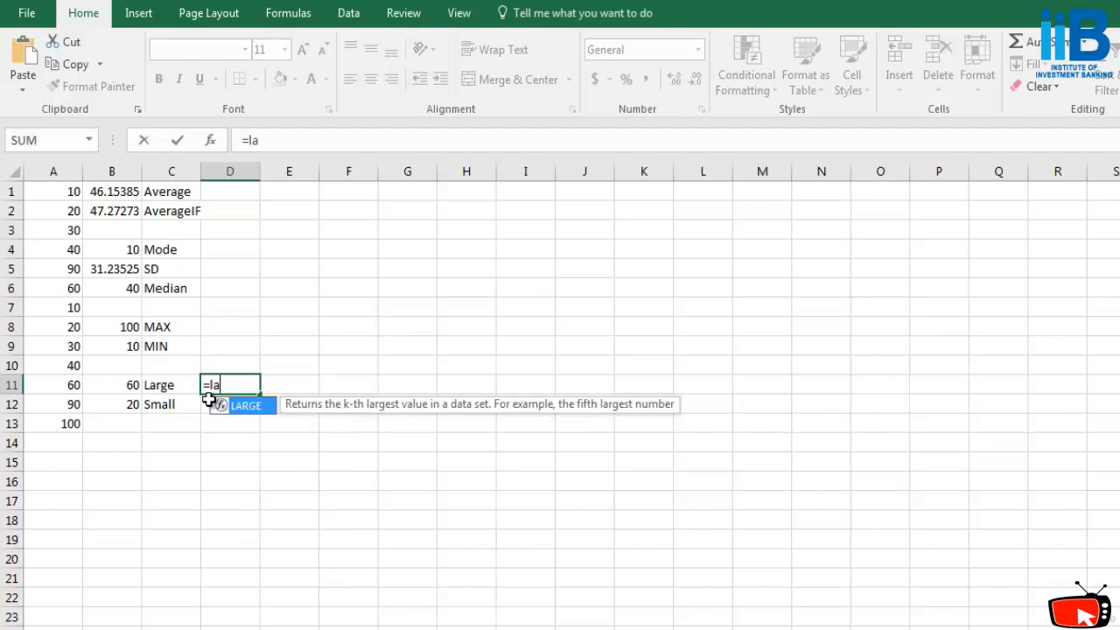
key("BackSpace")
key("BackSpace")
key("BackSpace")
key("BackSpace")
key("Escape")
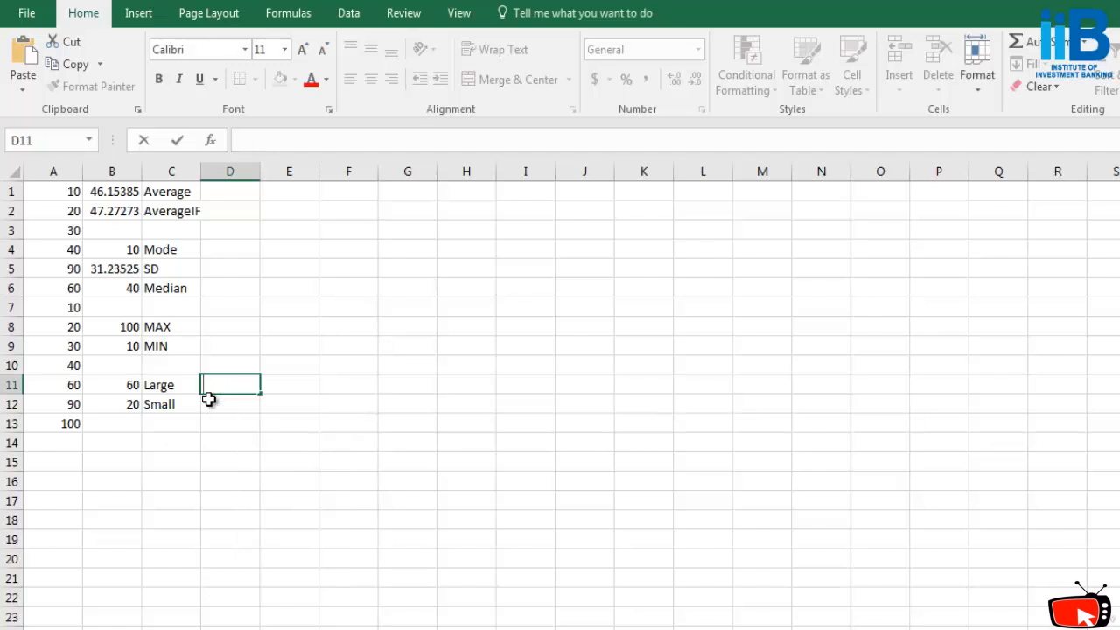
- Calculate the first-largest value of A1:A13 in D11 with the LARGE function, using 1 as the rank
type("=large")
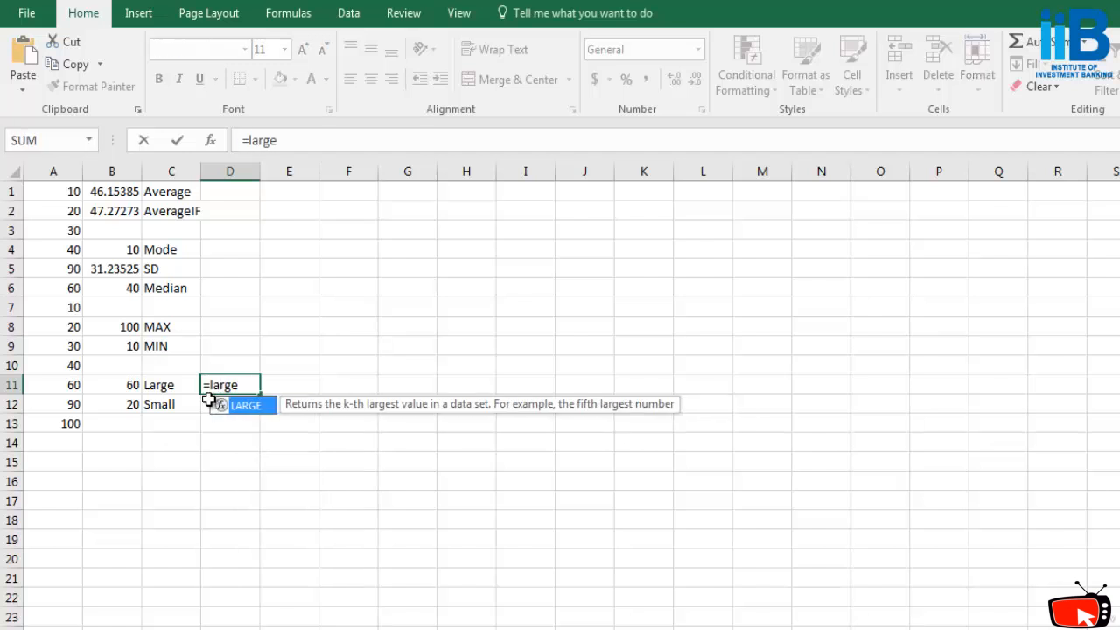
type("(A1:A")
key("BackSpace")
key("BackSpace")
key("BackSpace")
key("BackSpace")
key("BackSpace")
type("(A1")
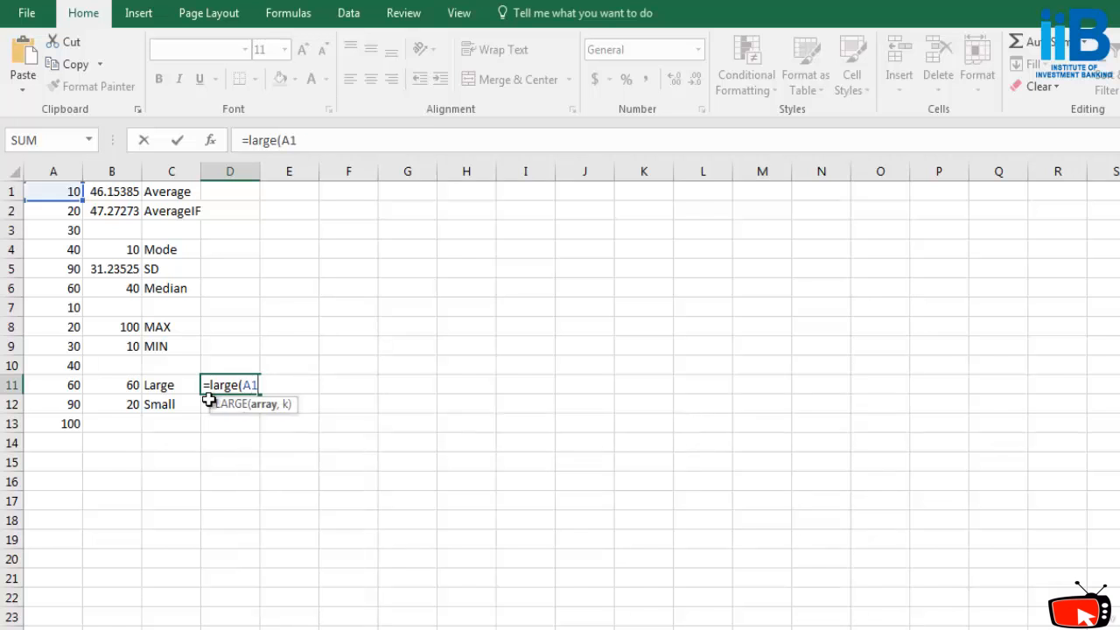
type(":A13,1)")
key("Return")
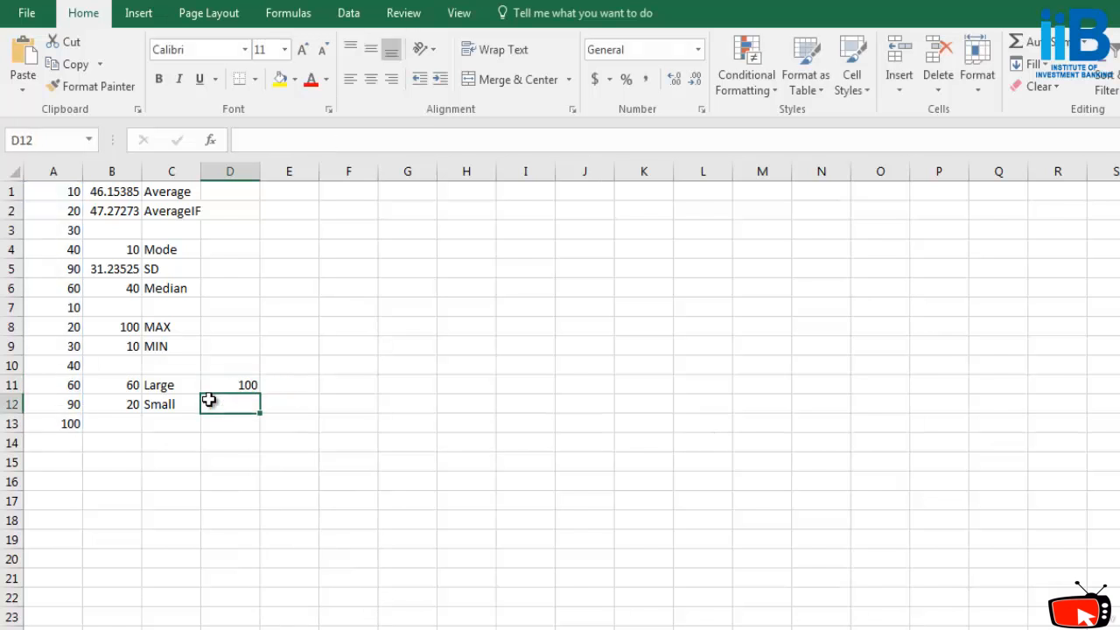
- Calculate the first-smallest value of A1:A13 in D12 with the SMALL function, using 1 as the rank
type("=S")
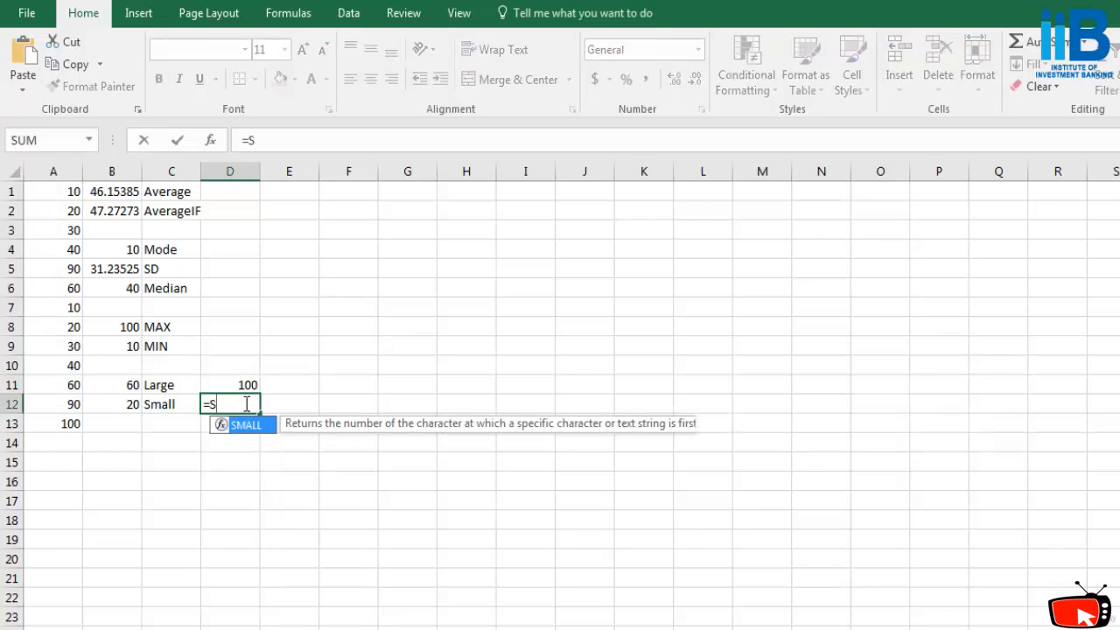
type("mall(A1:A1")
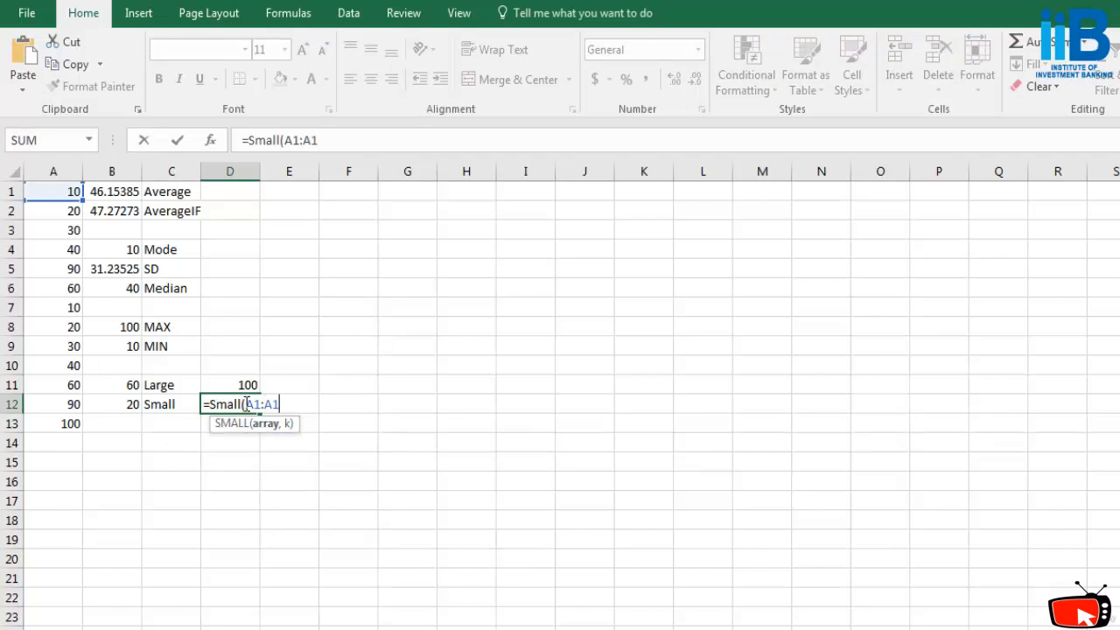
type("3,1)")
key("Return")
left_click(275, 425)
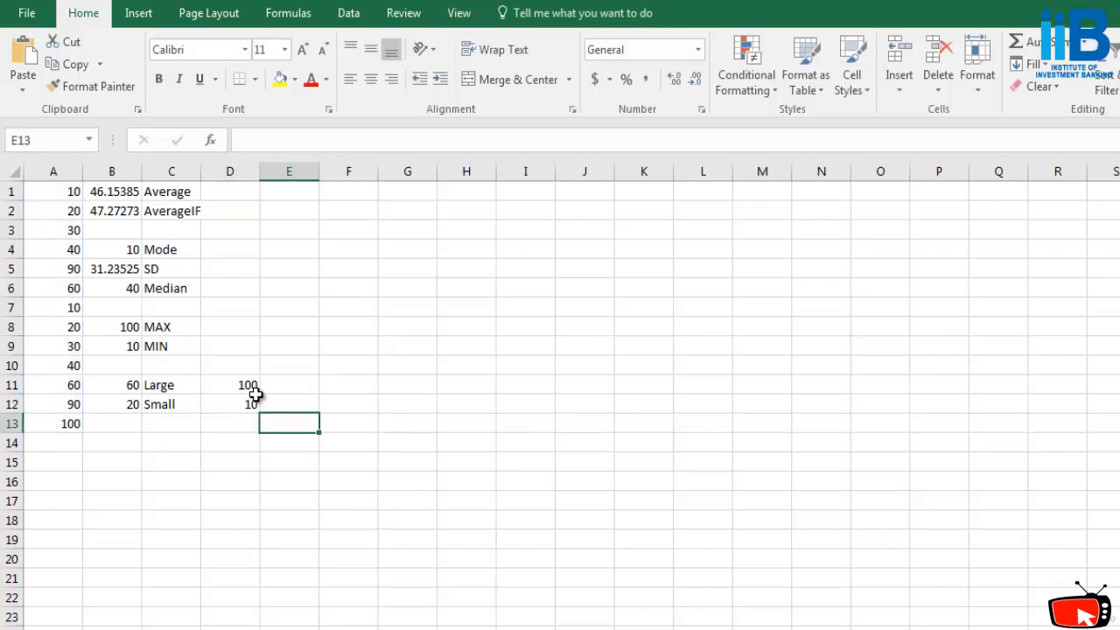
- Clear the LARGE and SMALL test formulas from cells D11:D12
left_click_drag(252, 404, 251, 385)
key("BackSpace")
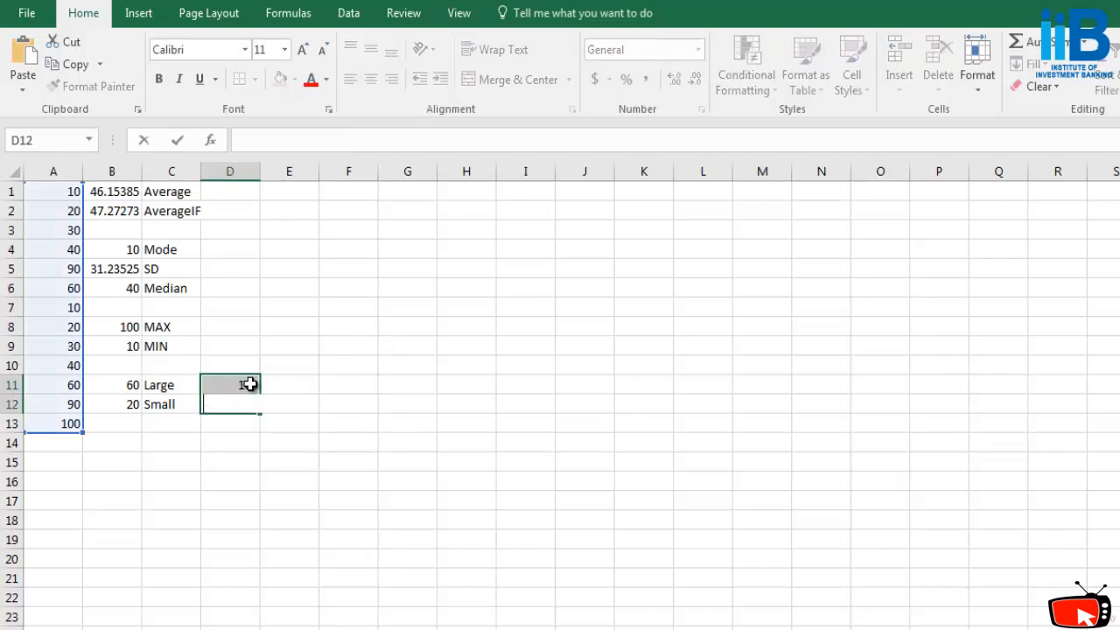
left_click(279, 378)
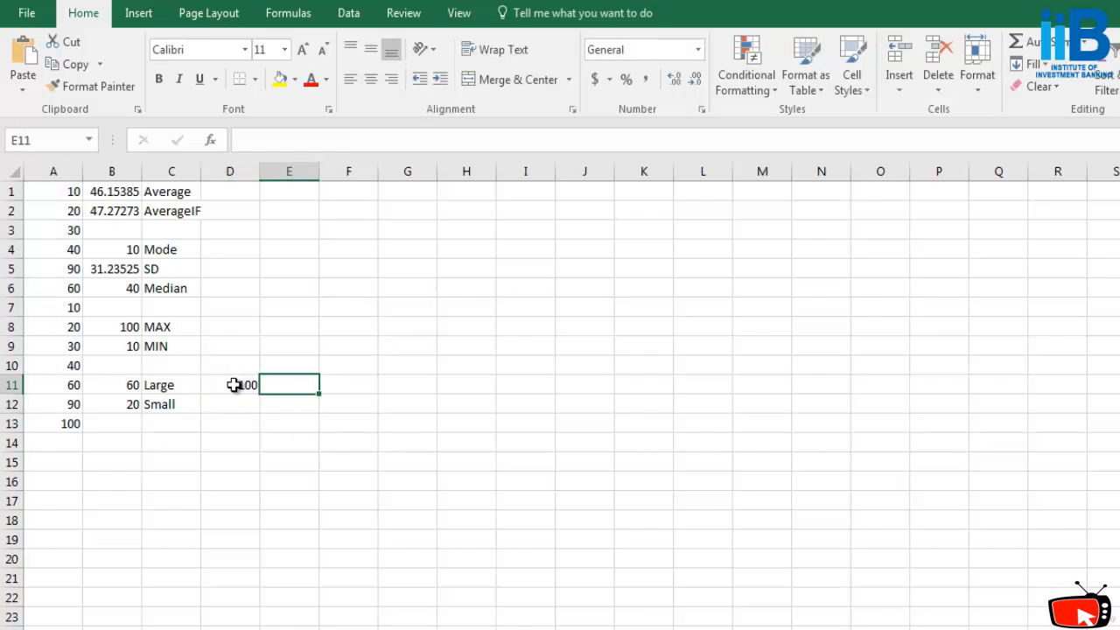
left_click(234, 385)
left_click(267, 255)
left_click_drag(235, 385, 245, 416)
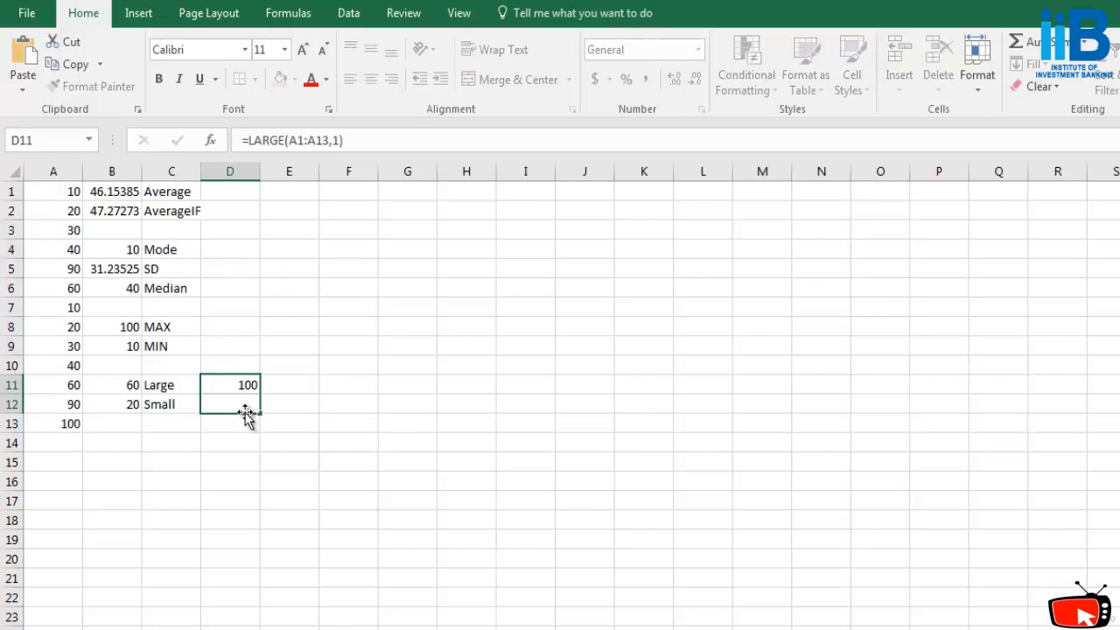
key("Delete")
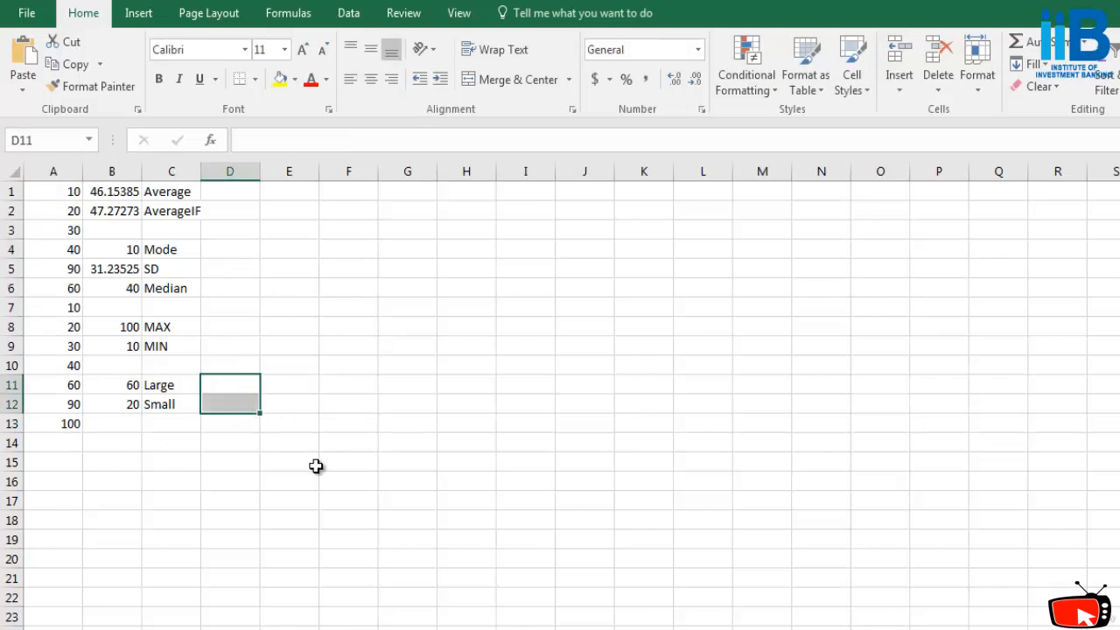
left_click(282, 465)
left_click(250, 467)
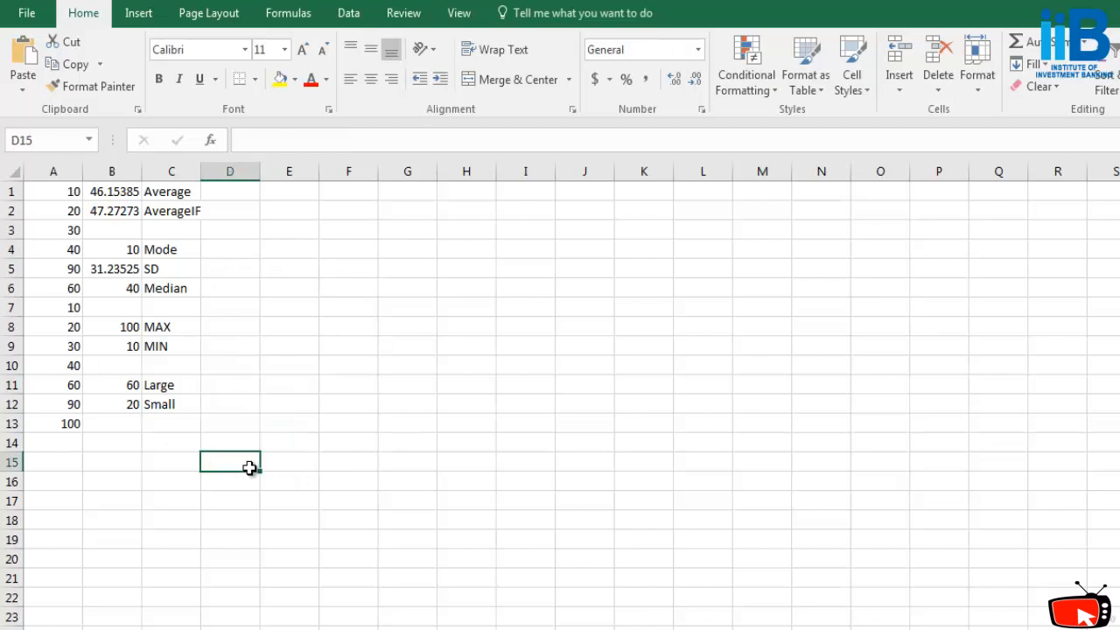